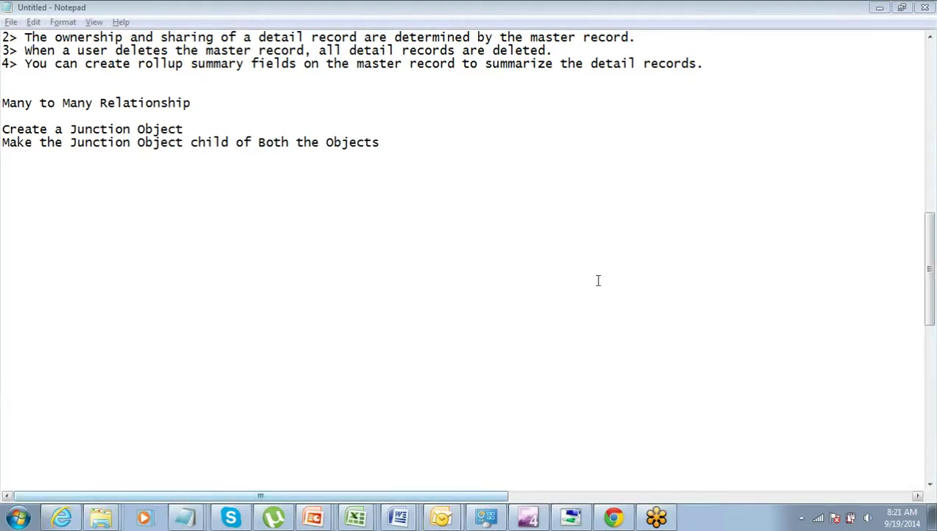
- Bring the Chrome web browser to the front
{"action": "left_click", "coordinate": [615, 518]}
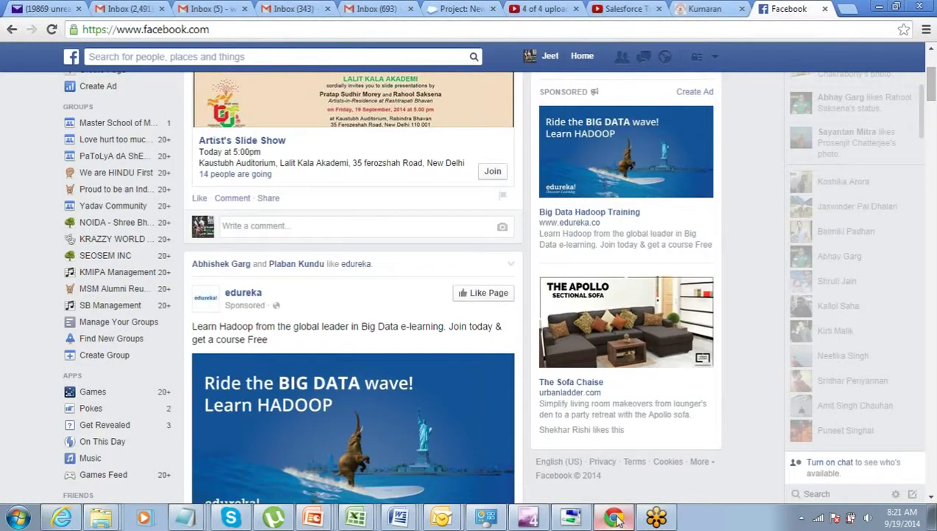
- On the Salesforce tab, go to the salesforce.com website
{"action": "left_click", "coordinate": [460, 9]}
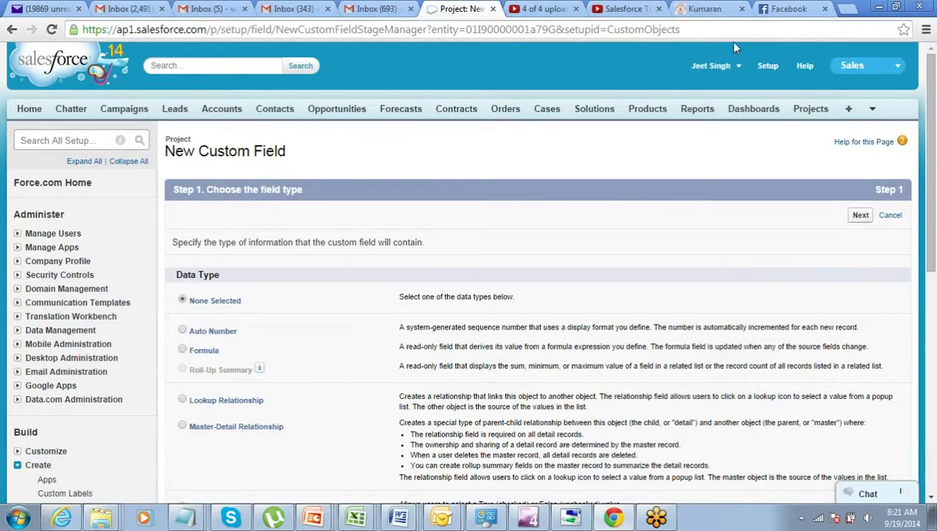
{"action": "left_click", "coordinate": [619, 34]}
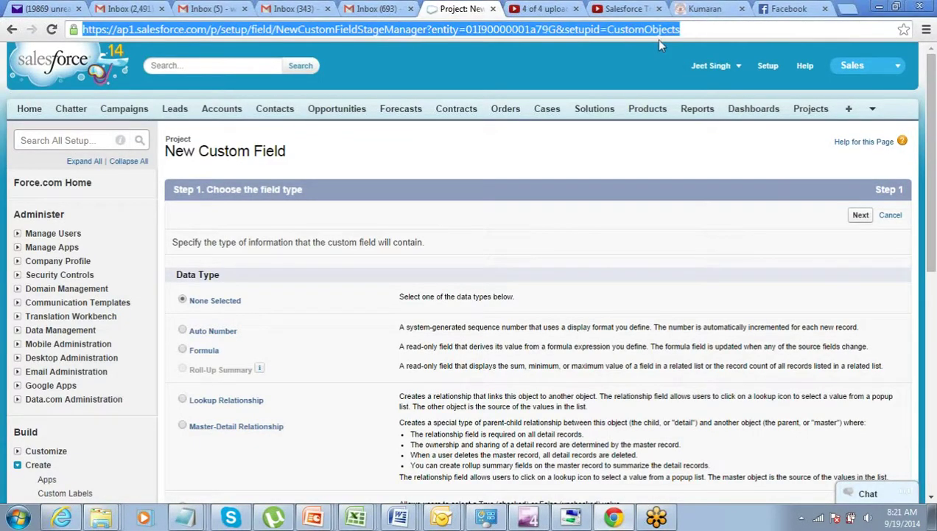
{"action": "type", "text": "salesforce"}
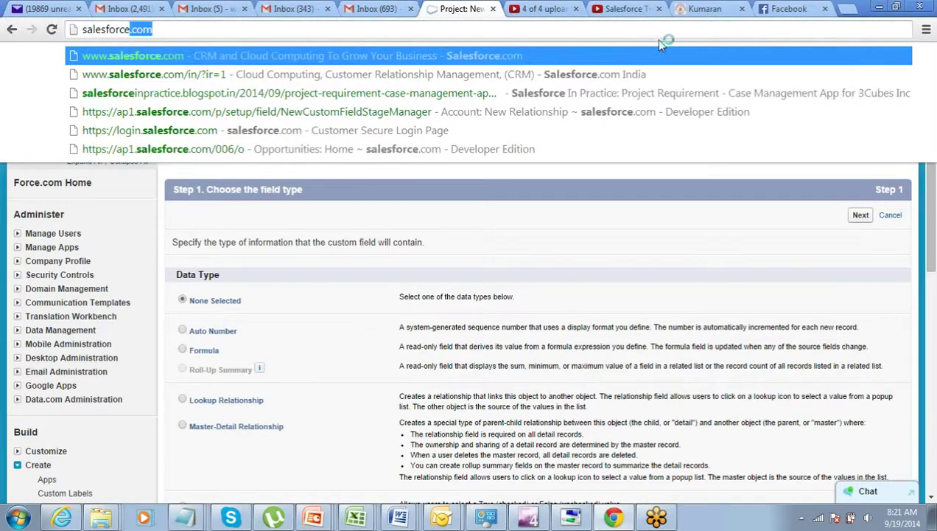
{"action": "key", "text": "Return"}
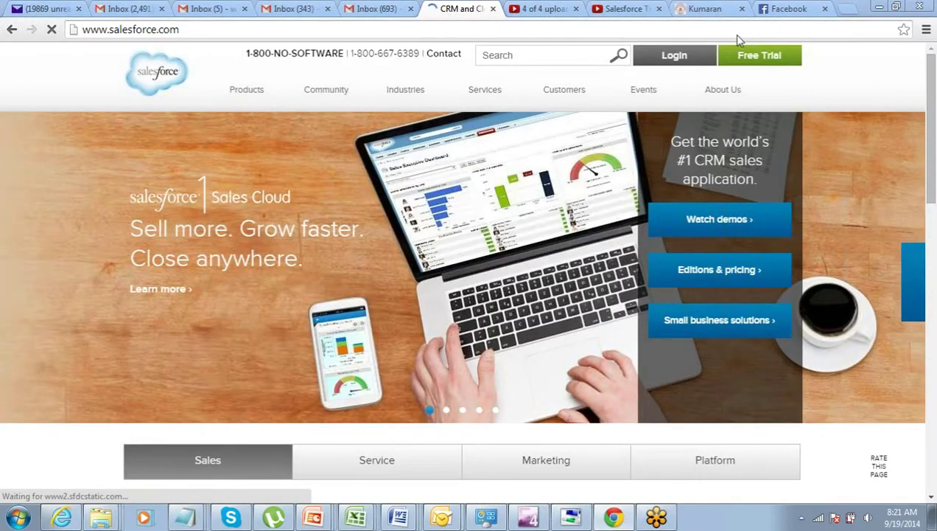
- Sign in on the Salesforce login page with the developer account's username and password
{"action": "left_click", "coordinate": [693, 59]}
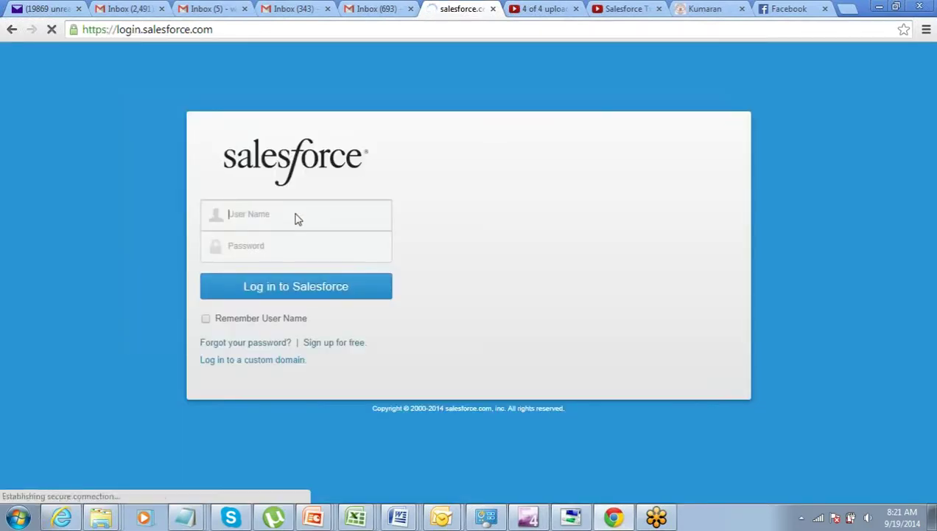
{"action": "key", "text": "Tab"}
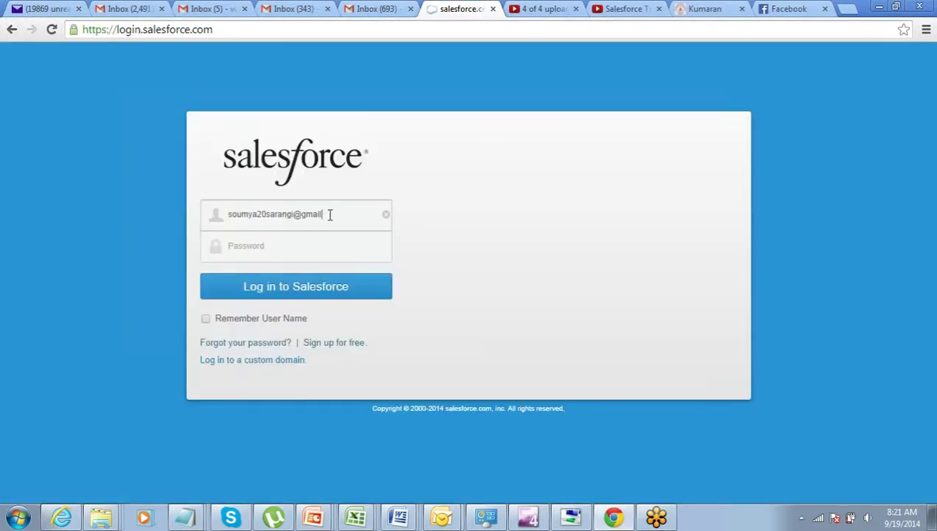
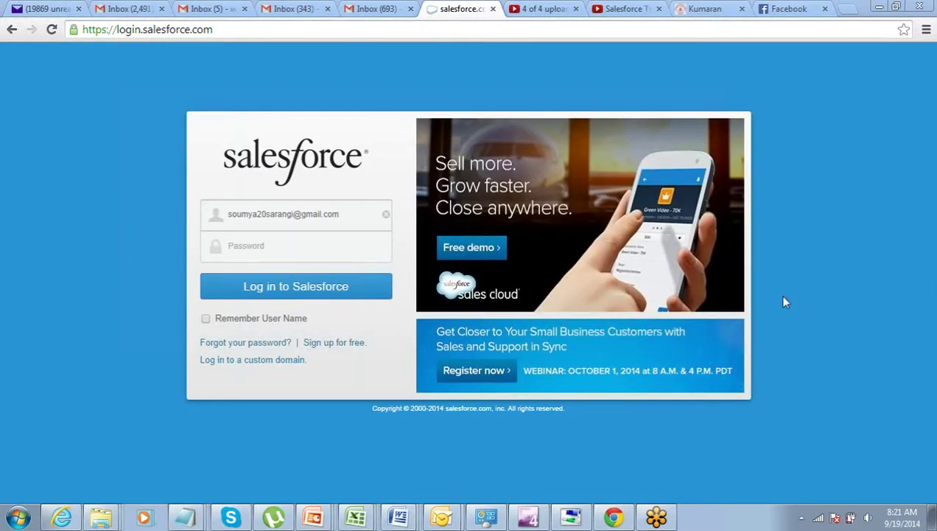
{"action": "left_click", "coordinate": [348, 251]}
{"action": "type", "text": "********"}
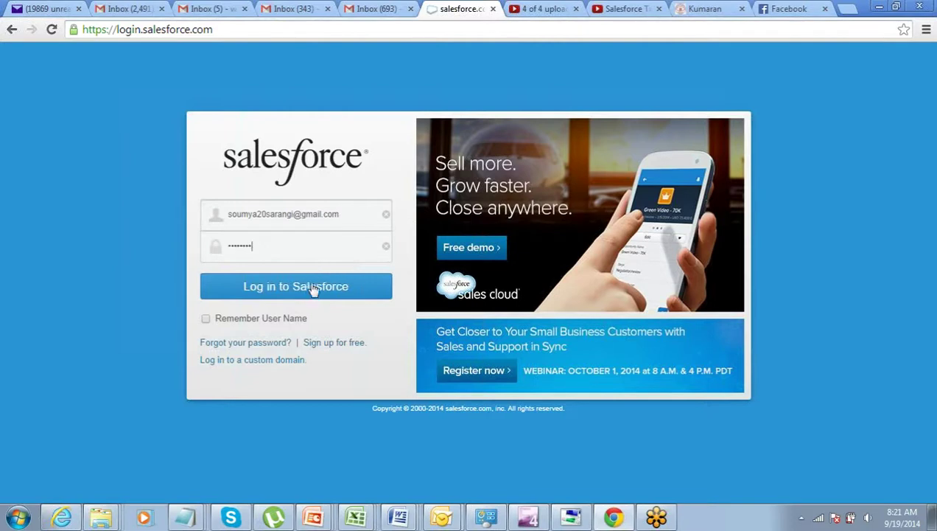
{"action": "left_click", "coordinate": [313, 287]}
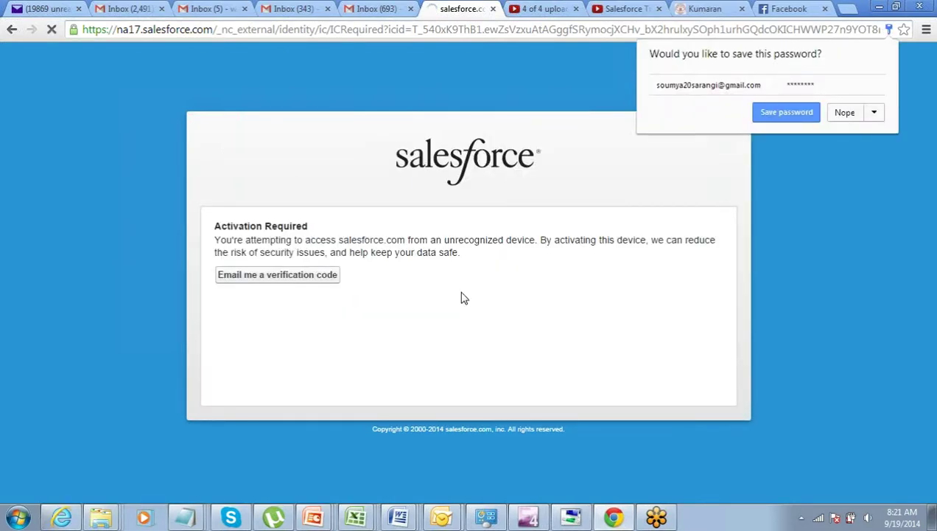
- Verify the device with the e-mailed verification code and skip phone registration
{"action": "left_click", "coordinate": [272, 275]}
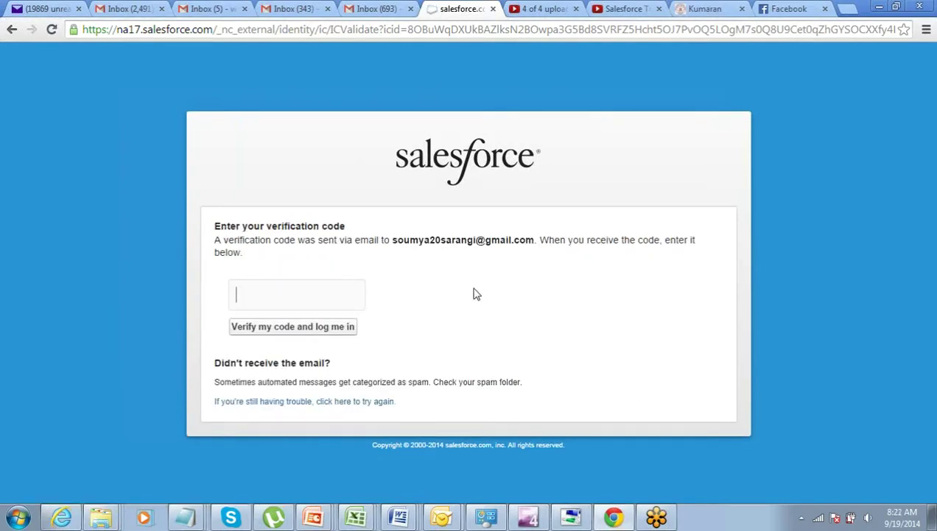
{"action": "left_click", "coordinate": [347, 295]}
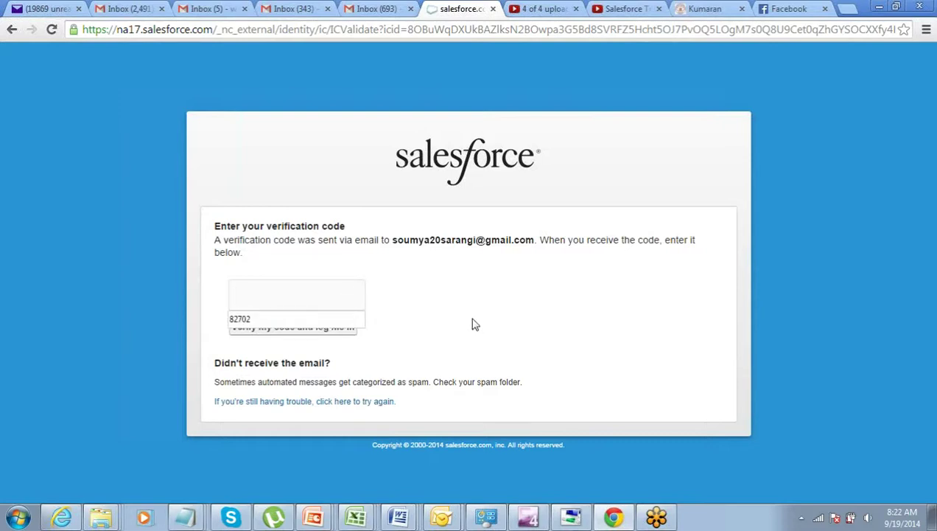
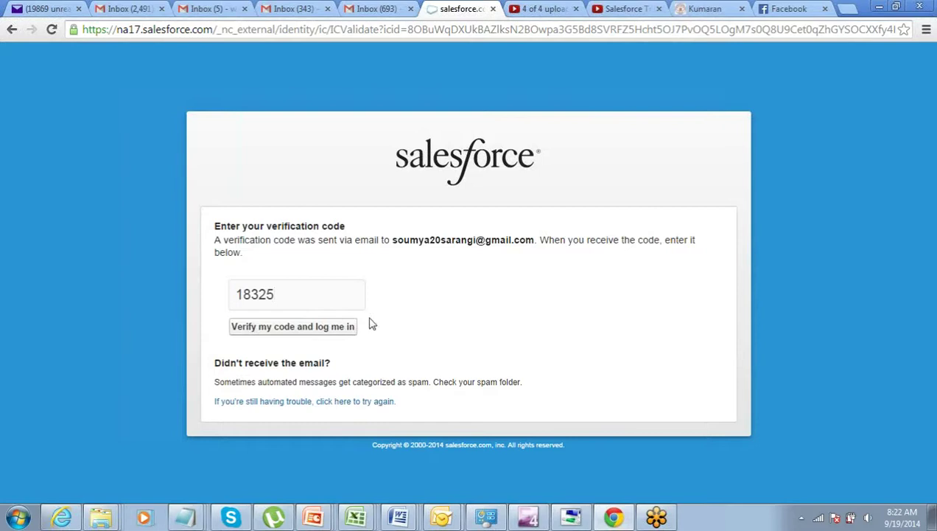
{"action": "left_click", "coordinate": [307, 325]}
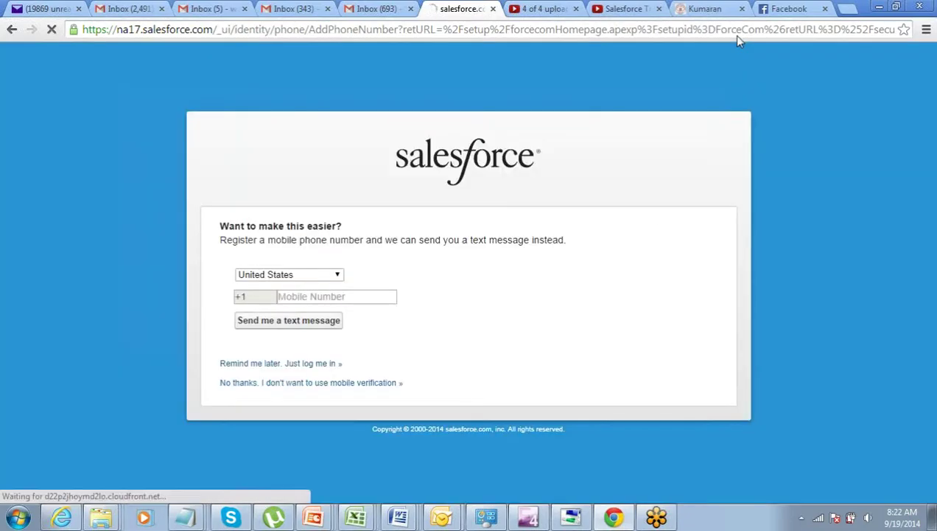
{"action": "left_click", "coordinate": [283, 365]}
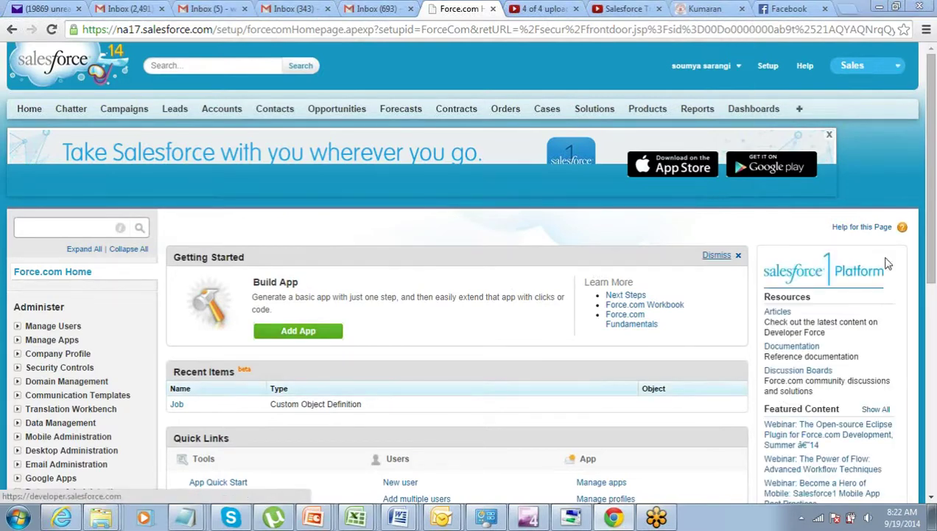
{"action": "left_click_drag", "start_coordinate": [934, 278], "coordinate": [933, 236]}
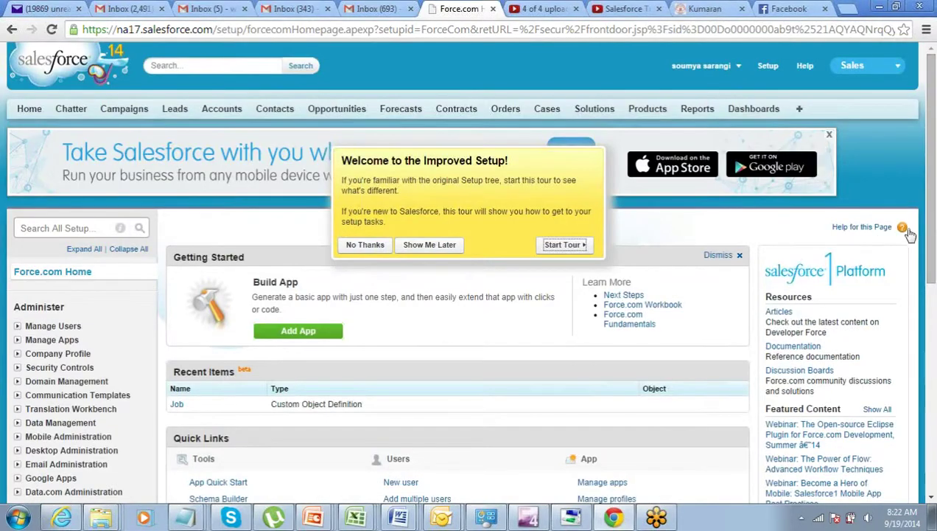
{"action": "left_click", "coordinate": [377, 244]}
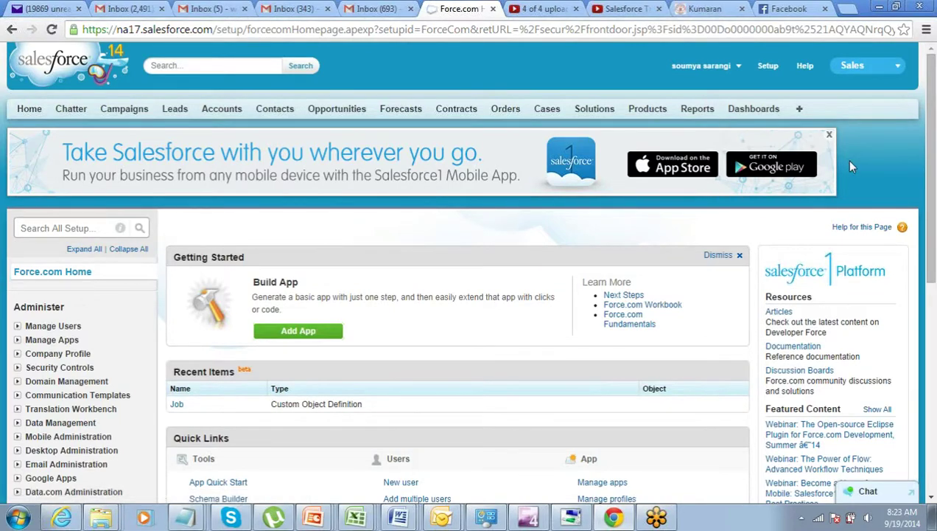
{"action": "scroll", "coordinate": [852, 170], "scroll_direction": "down", "scroll_amount": 1}
{"action": "scroll", "coordinate": [823, 168], "scroll_direction": "up", "scroll_amount": 1}
{"action": "right_click", "coordinate": [359, 513]}
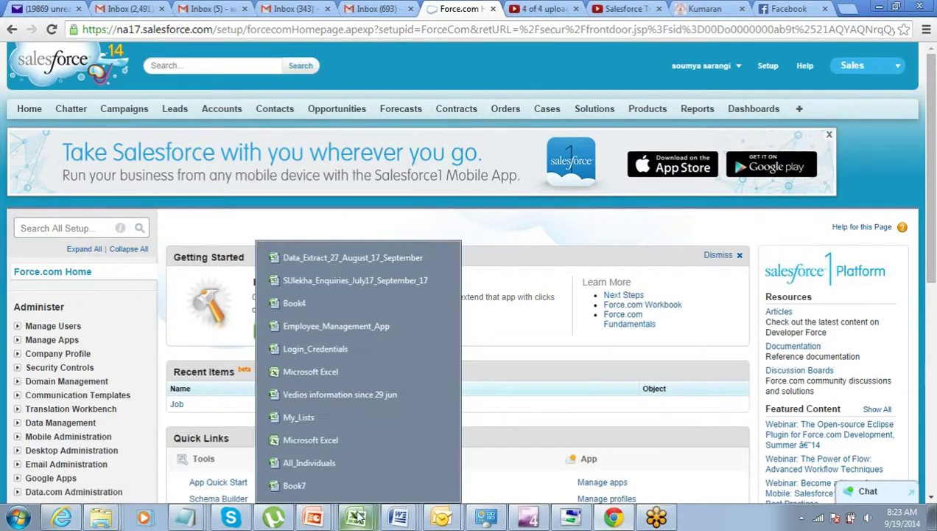
{"action": "left_click", "coordinate": [354, 492]}
{"action": "left_click", "coordinate": [387, 342]}
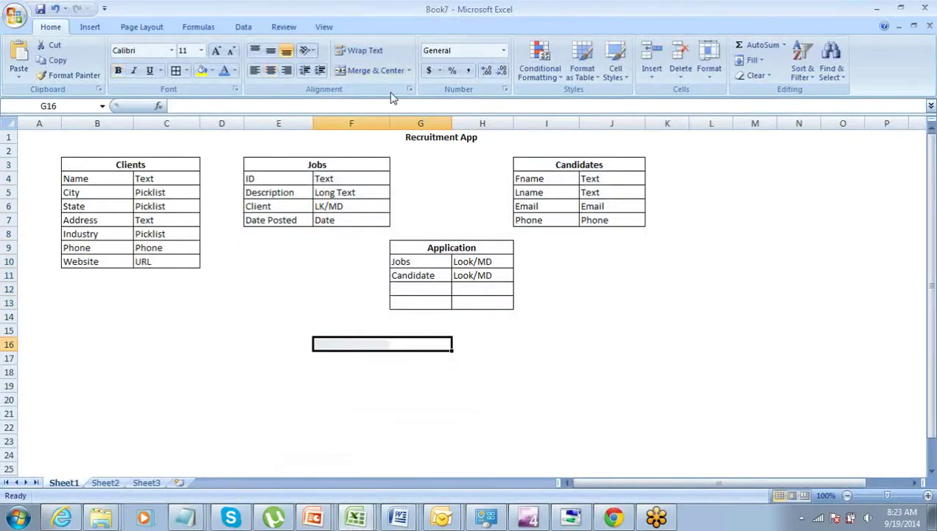
{"action": "left_click", "coordinate": [398, 137]}
{"action": "key", "text": "alt+Tab"}
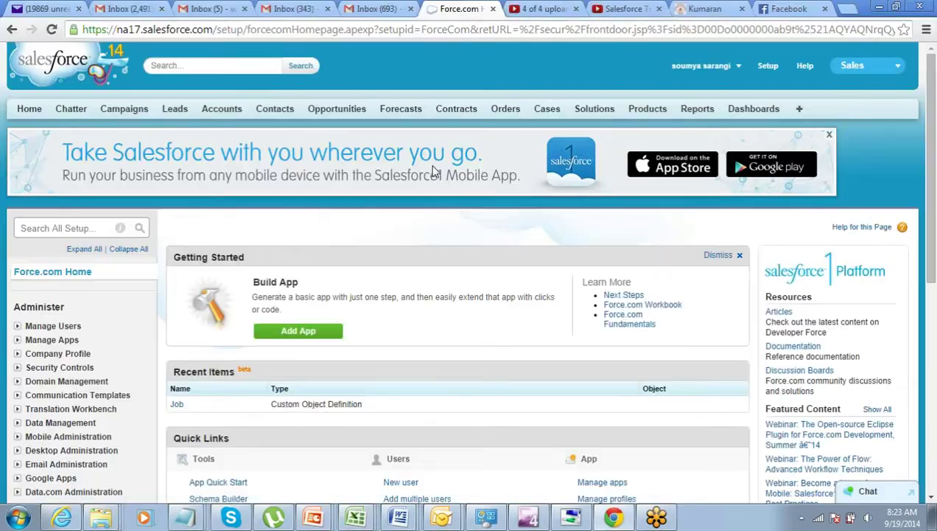
- Start a new custom app from the Create > Apps list in Setup
{"action": "left_click", "coordinate": [770, 66]}
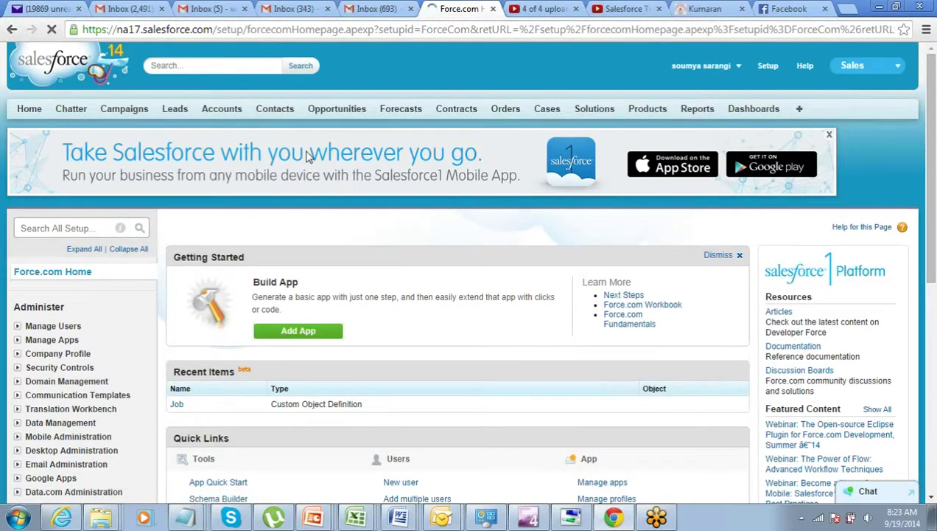
{"action": "scroll", "coordinate": [258, 176], "scroll_direction": "down", "scroll_amount": 1}
{"action": "scroll", "coordinate": [163, 239], "scroll_direction": "down", "scroll_amount": 4}
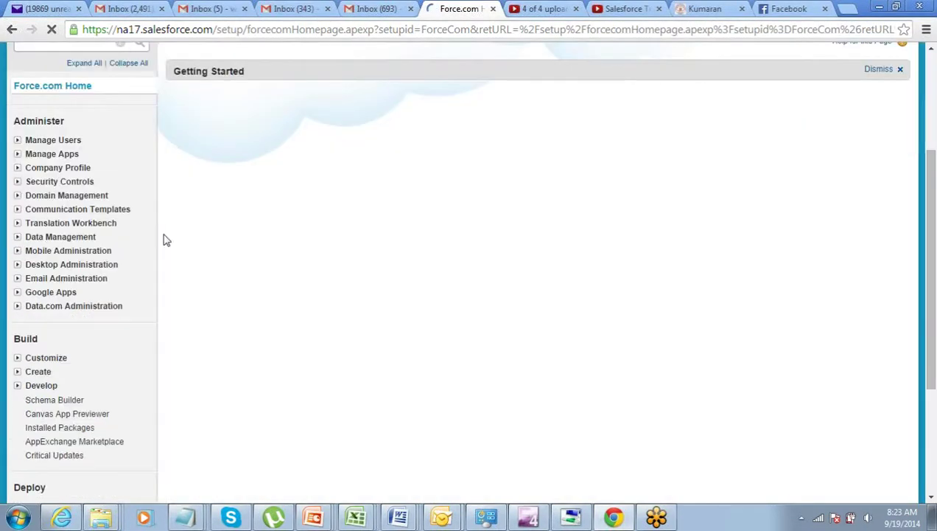
{"action": "left_click", "coordinate": [17, 233]}
{"action": "left_click", "coordinate": [43, 248]}
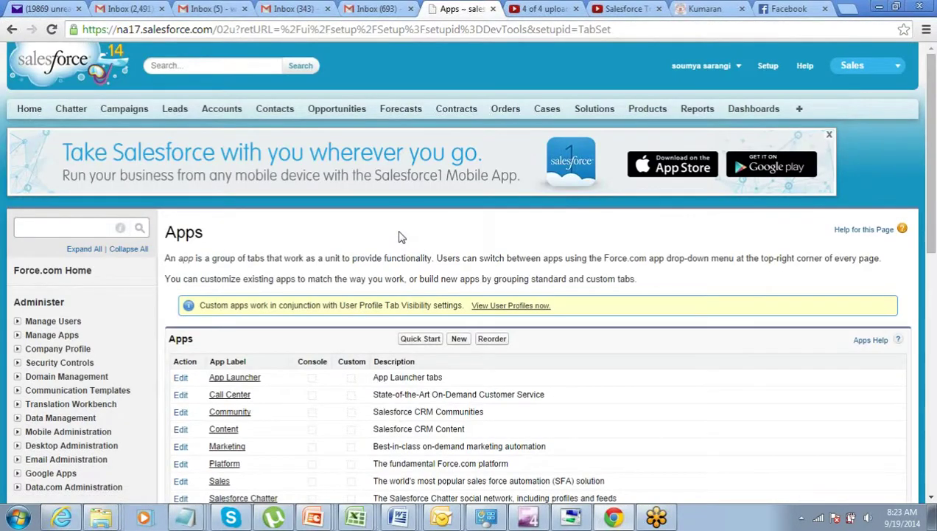
{"action": "scroll", "coordinate": [399, 236], "scroll_direction": "down", "scroll_amount": 2}
{"action": "left_click", "coordinate": [459, 201]}
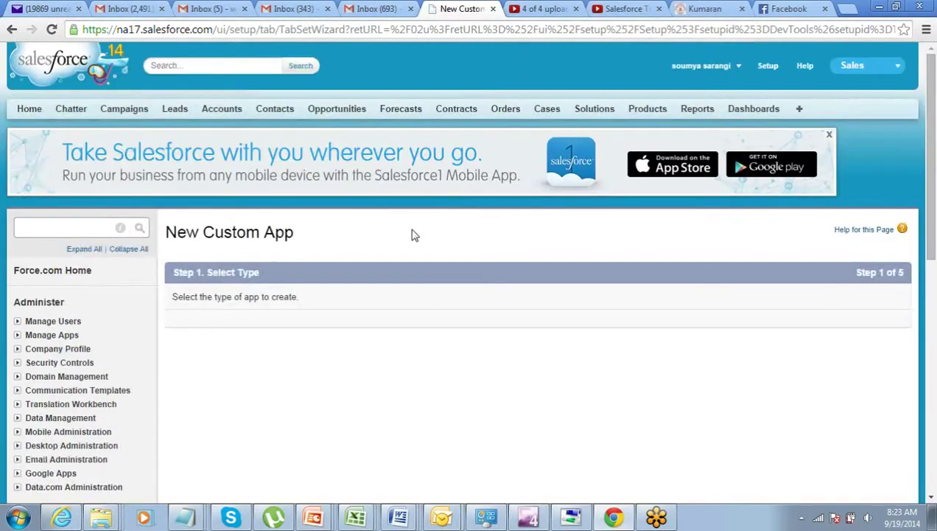
{"action": "scroll", "coordinate": [411, 234], "scroll_direction": "down", "scroll_amount": 2}
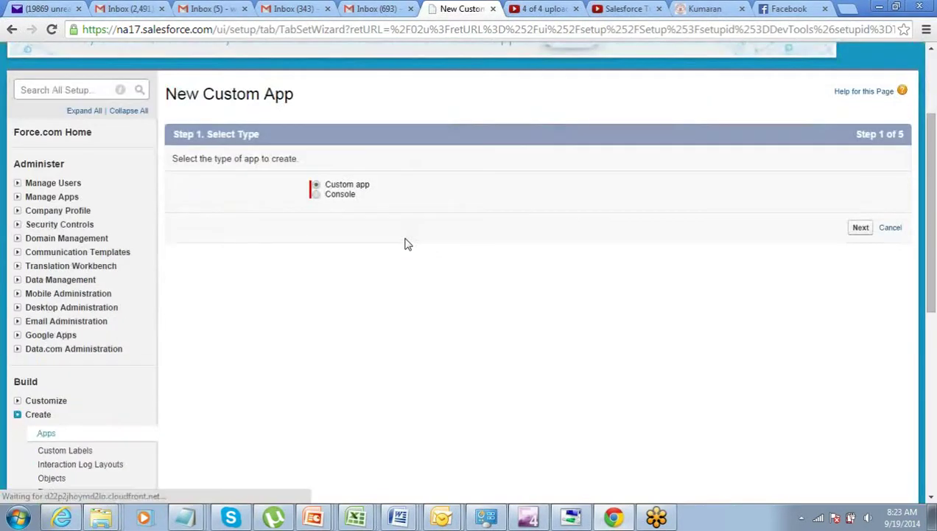
{"action": "left_click", "coordinate": [860, 228]}
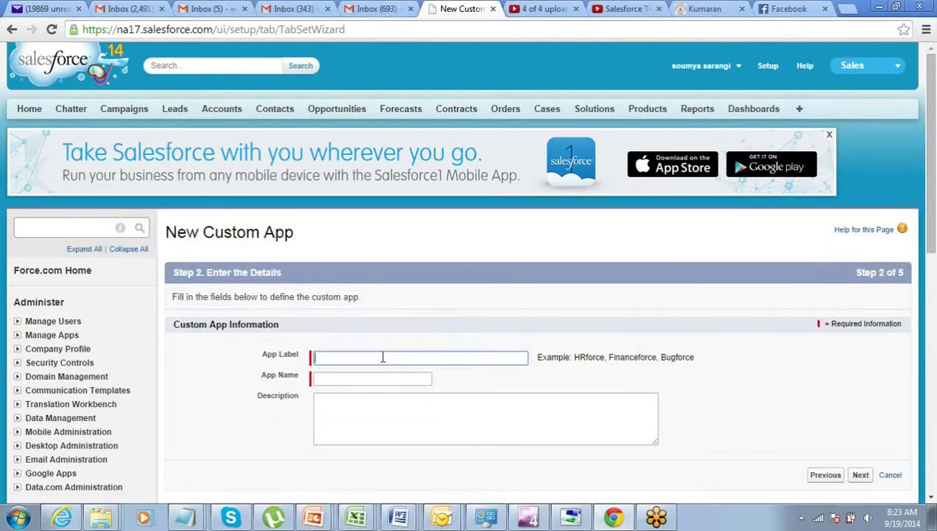
- Label the app 'Recruiting', keeping the default logo and the Home tab
{"action": "type", "text": "Recruiting App"}
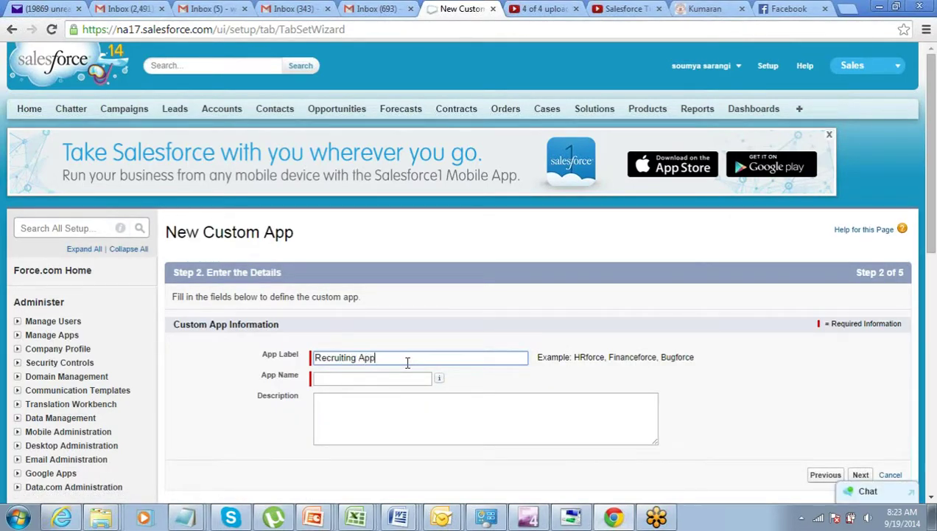
{"action": "key", "text": "Tab"}
{"action": "scroll", "coordinate": [772, 381], "scroll_direction": "down", "scroll_amount": 1}
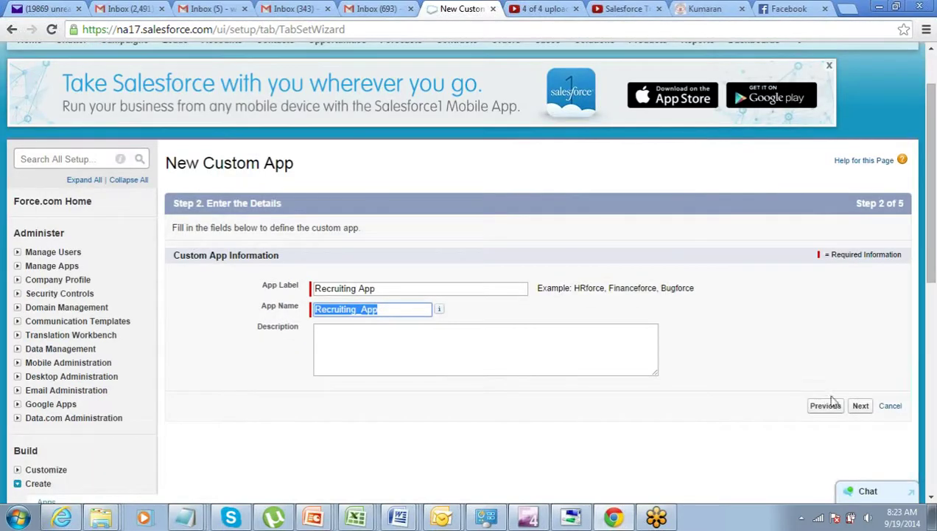
{"action": "left_click", "coordinate": [860, 406]}
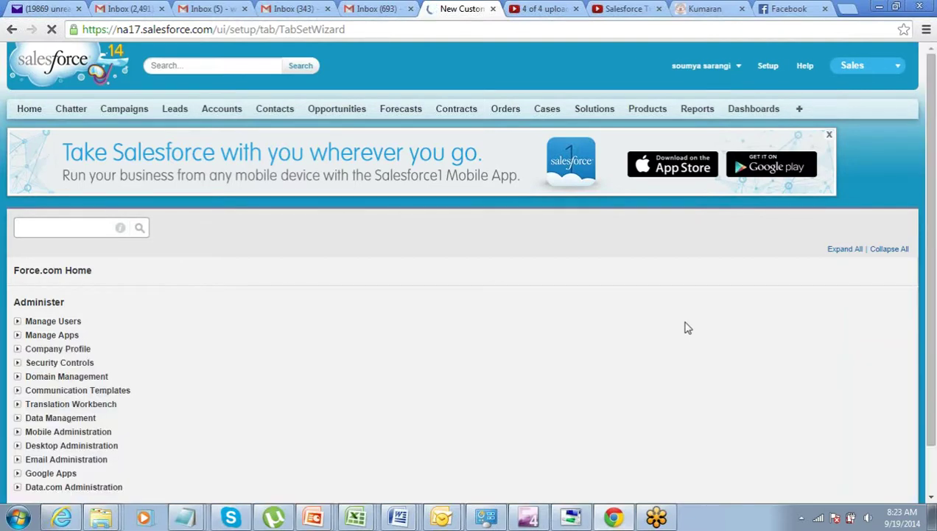
{"action": "scroll", "coordinate": [687, 329], "scroll_direction": "down", "scroll_amount": 1}
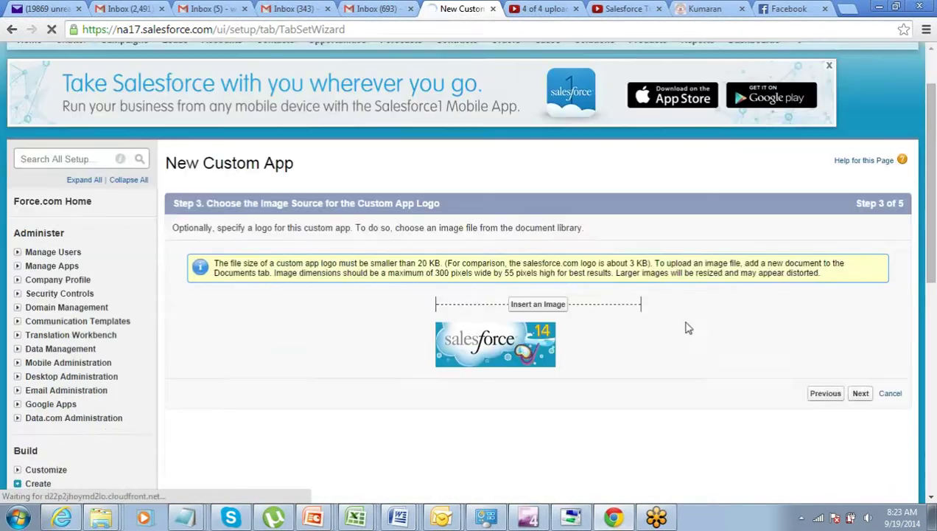
{"action": "left_click", "coordinate": [860, 393]}
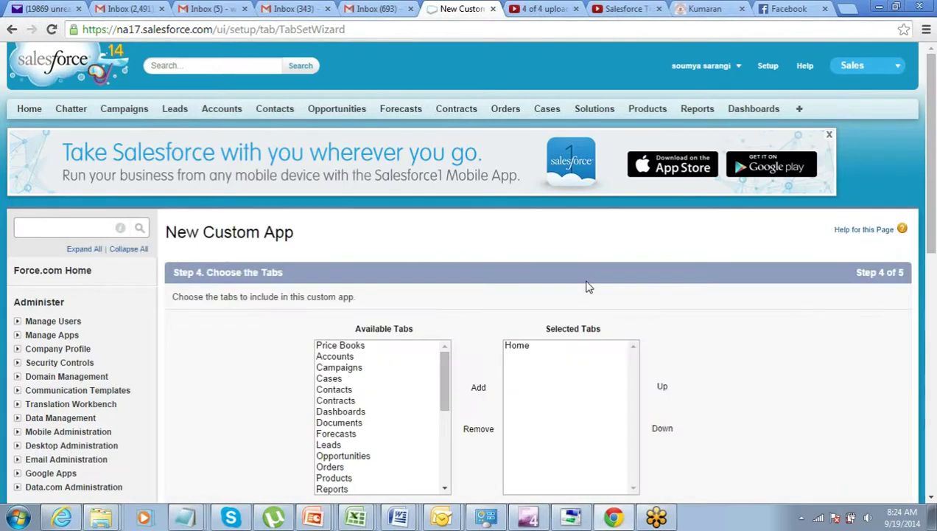
{"action": "scroll", "coordinate": [581, 287], "scroll_direction": "down", "scroll_amount": 2}
{"action": "scroll", "coordinate": [345, 137], "scroll_direction": "up", "scroll_amount": 1}
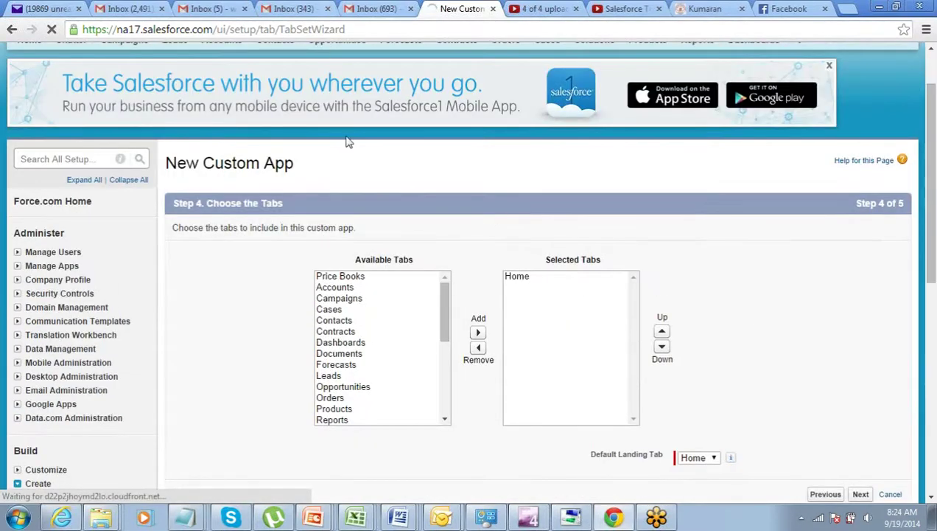
{"action": "scroll", "coordinate": [706, 223], "scroll_direction": "down", "scroll_amount": 1}
{"action": "left_click", "coordinate": [860, 429]}
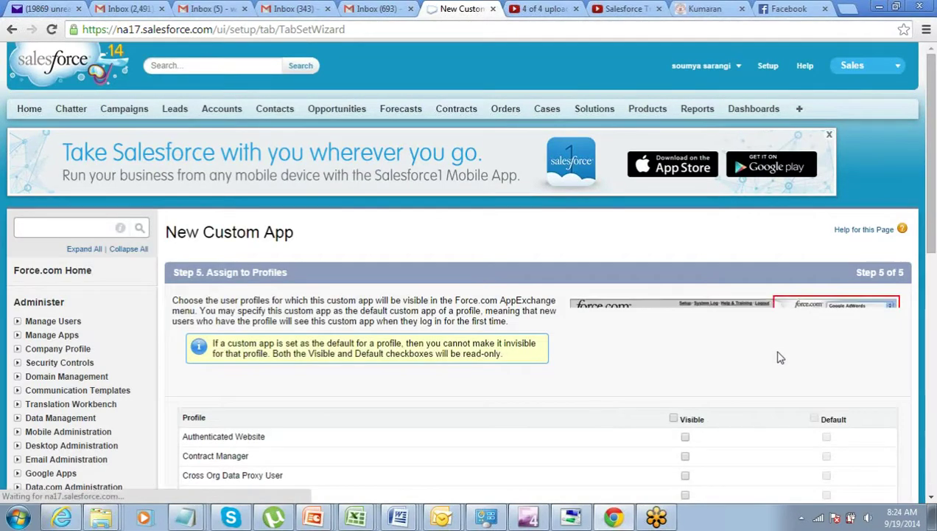
- Make the app visible to every profile and save it
{"action": "scroll", "coordinate": [780, 357], "scroll_direction": "down", "scroll_amount": 1}
{"action": "scroll", "coordinate": [780, 357], "scroll_direction": "down", "scroll_amount": 1}
{"action": "left_click", "coordinate": [675, 282]}
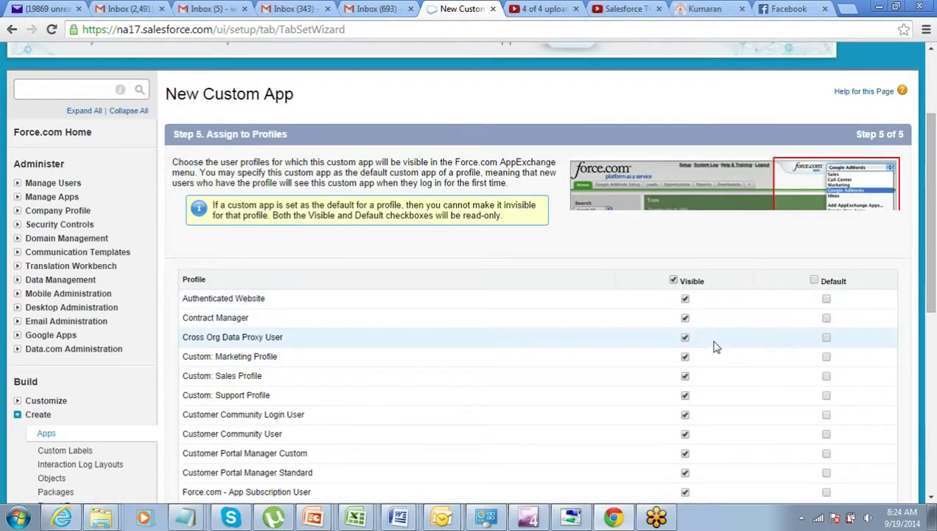
{"action": "scroll", "coordinate": [737, 361], "scroll_direction": "down", "scroll_amount": 3}
{"action": "scroll", "coordinate": [808, 387], "scroll_direction": "down", "scroll_amount": 2}
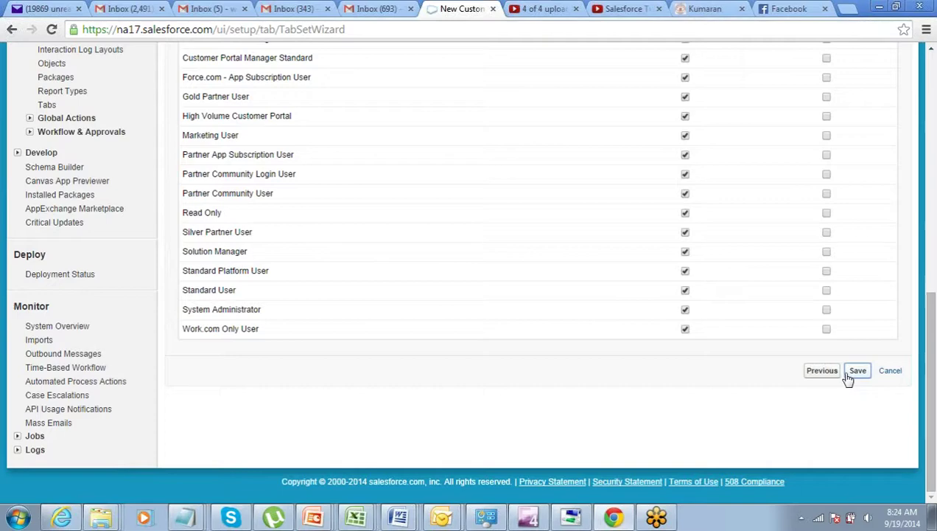
{"action": "left_click", "coordinate": [848, 375]}
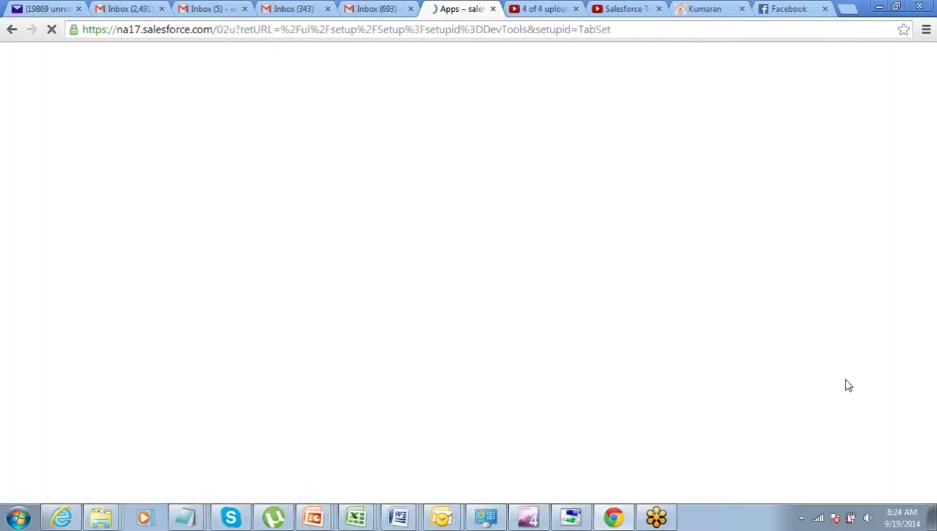
- Switch to the Recruiting App using the app picker
{"action": "scroll", "coordinate": [848, 384], "scroll_direction": "down", "scroll_amount": 2}
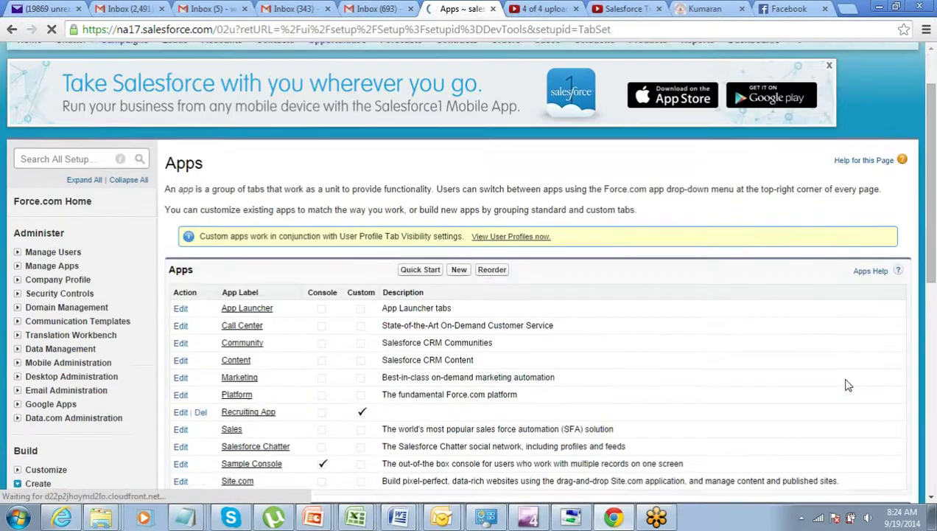
{"action": "scroll", "coordinate": [846, 382], "scroll_direction": "down", "scroll_amount": 3}
{"action": "scroll", "coordinate": [846, 382], "scroll_direction": "up", "scroll_amount": 4}
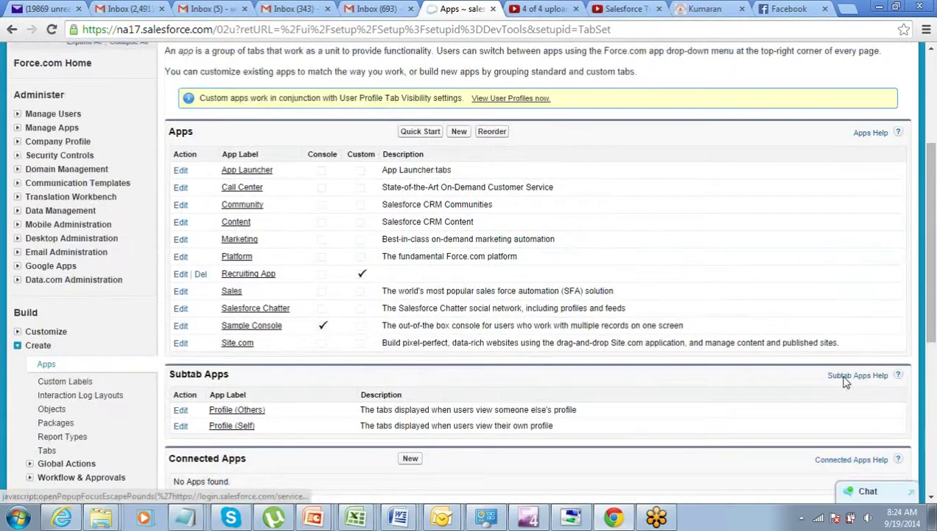
{"action": "scroll", "coordinate": [846, 381], "scroll_direction": "up", "scroll_amount": 1}
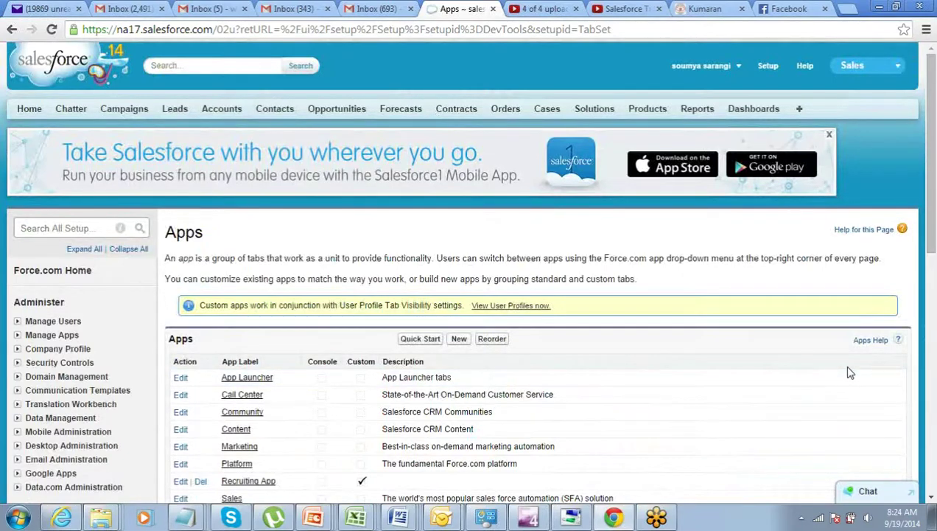
{"action": "scroll", "coordinate": [848, 372], "scroll_direction": "down", "scroll_amount": 8}
{"action": "scroll", "coordinate": [848, 373], "scroll_direction": "up", "scroll_amount": 5}
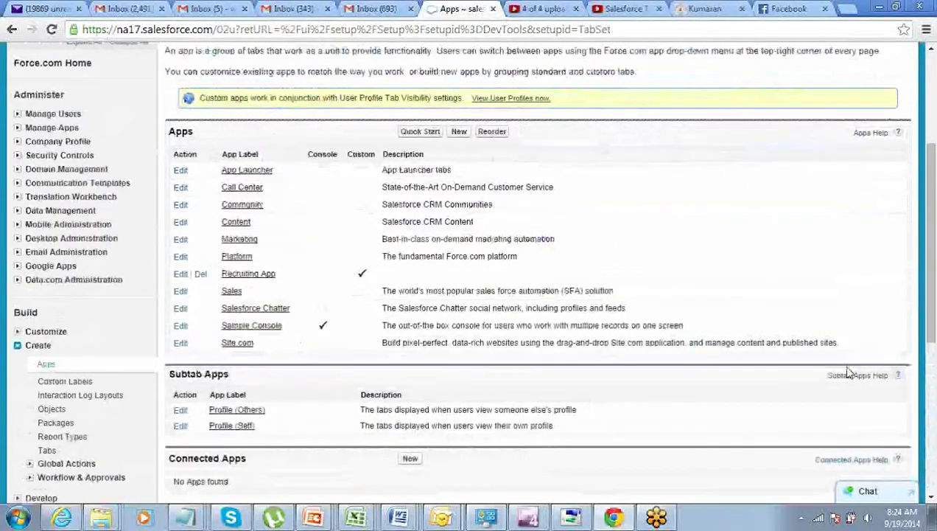
{"action": "scroll", "coordinate": [847, 372], "scroll_direction": "up", "scroll_amount": 3}
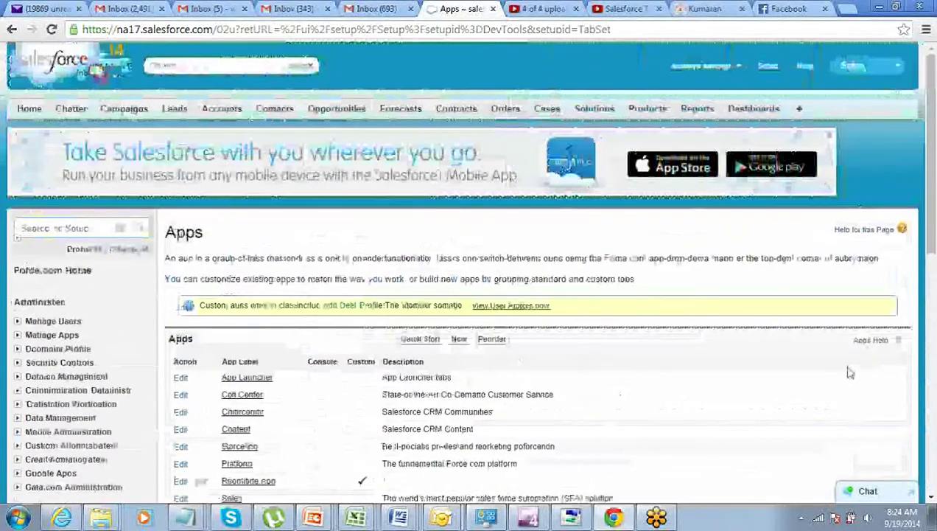
{"action": "scroll", "coordinate": [847, 373], "scroll_direction": "down", "scroll_amount": 8}
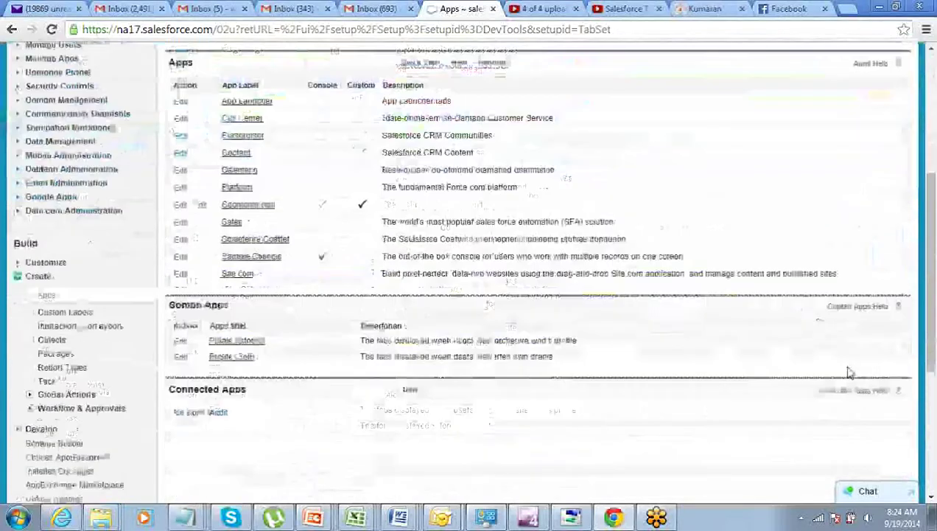
{"action": "scroll", "coordinate": [847, 373], "scroll_direction": "up", "scroll_amount": 8}
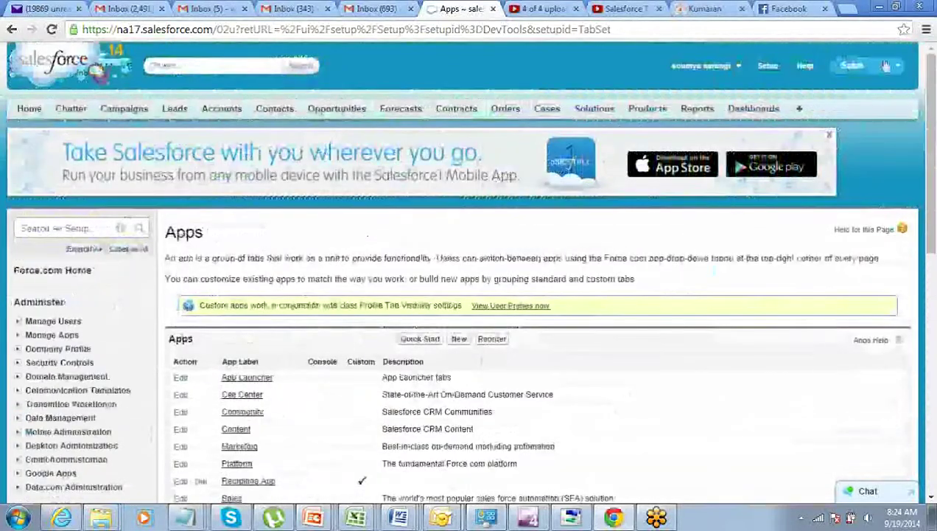
{"action": "left_click", "coordinate": [868, 66]}
{"action": "left_click", "coordinate": [854, 188]}
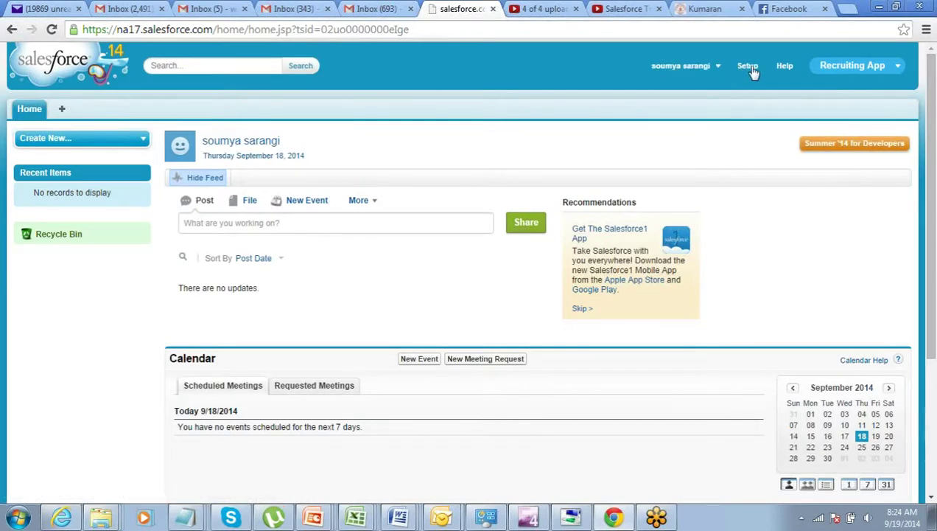
- Return to the Force.com setup home page
{"action": "left_click", "coordinate": [748, 66]}
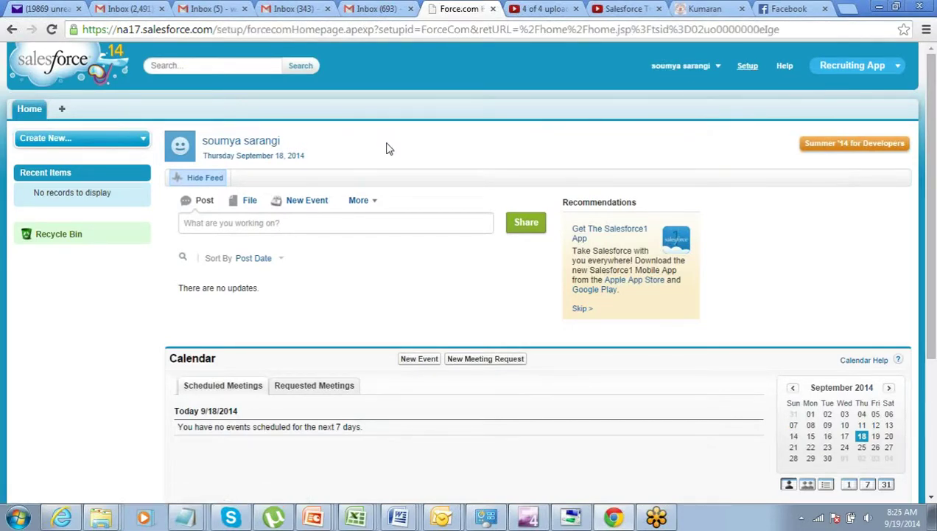
{"action": "scroll", "coordinate": [144, 286], "scroll_direction": "down", "scroll_amount": 1}
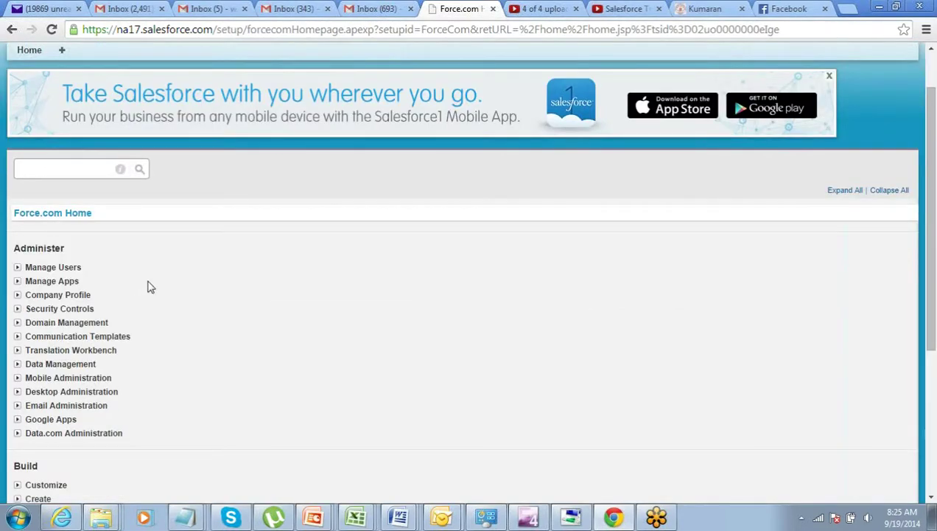
{"action": "scroll", "coordinate": [150, 285], "scroll_direction": "down", "scroll_amount": 3}
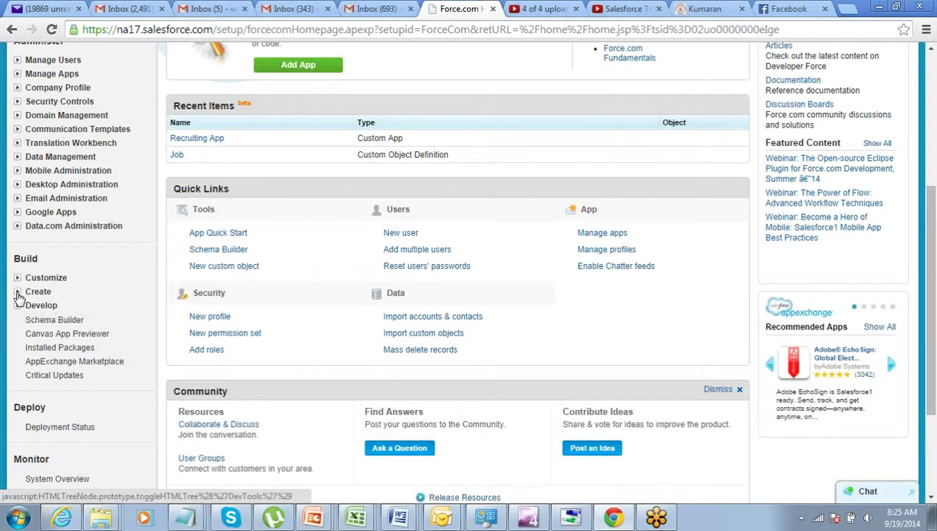
- Open the Job custom object's definition from Build > Create > Objects
{"action": "left_click", "coordinate": [19, 294]}
{"action": "left_click", "coordinate": [51, 348]}
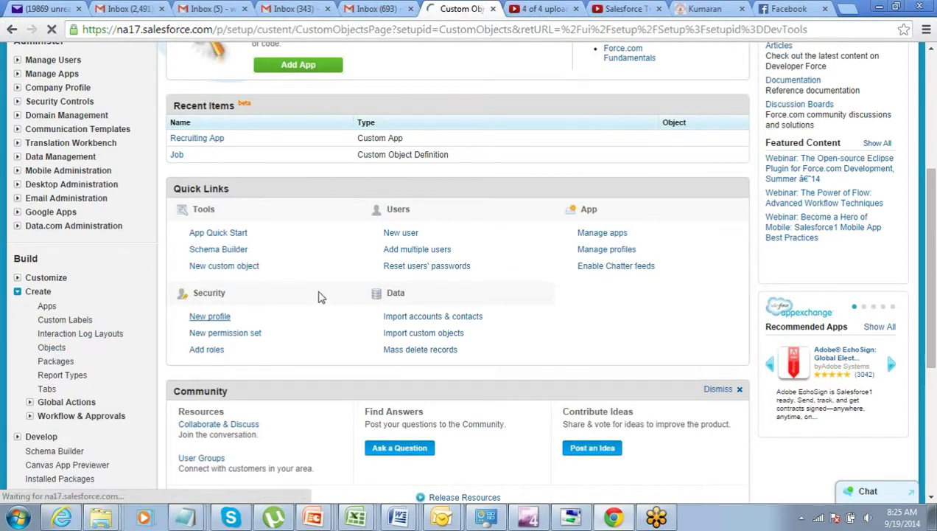
{"action": "scroll", "coordinate": [457, 183], "scroll_direction": "down", "scroll_amount": 2}
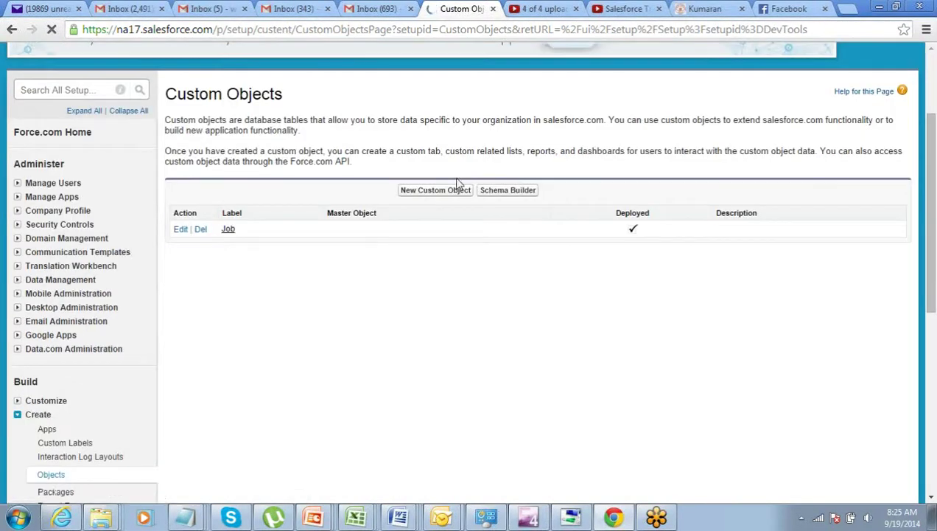
{"action": "left_click", "coordinate": [229, 230]}
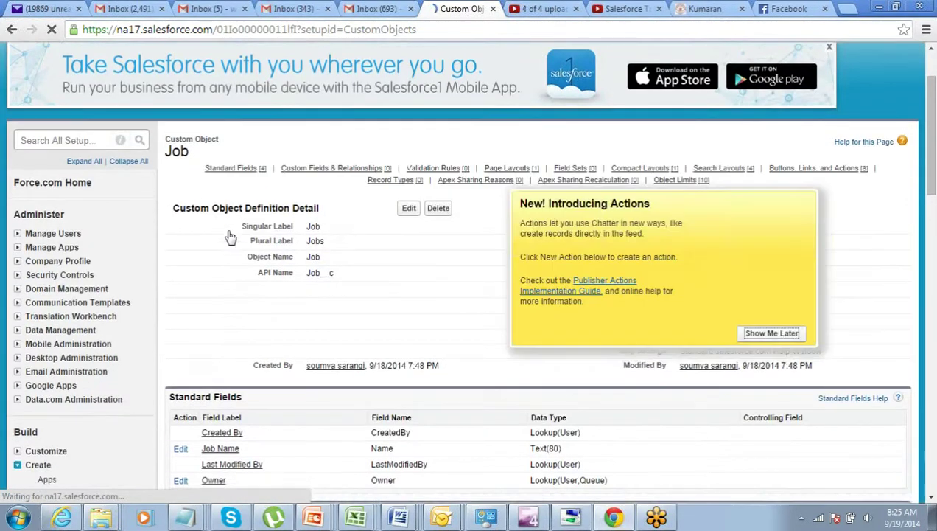
{"action": "scroll", "coordinate": [230, 236], "scroll_direction": "down", "scroll_amount": 3}
{"action": "scroll", "coordinate": [763, 177], "scroll_direction": "up", "scroll_amount": 2}
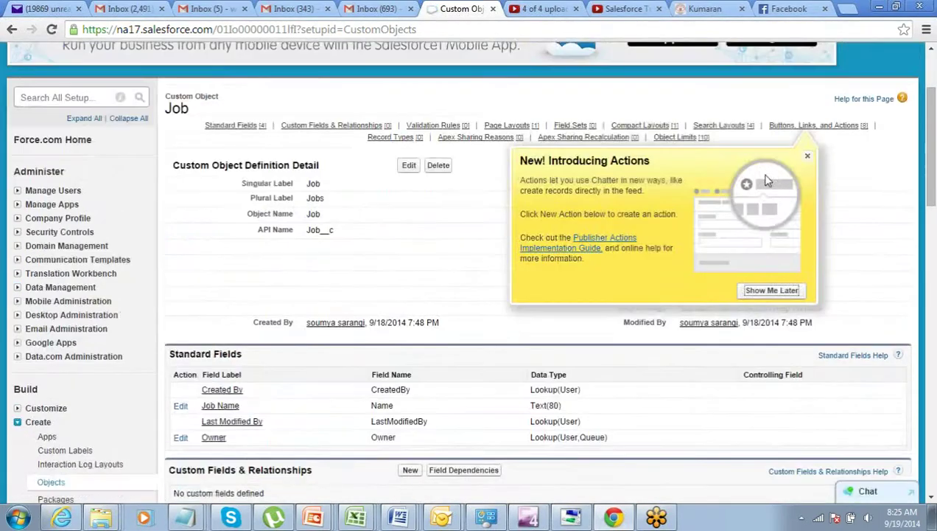
{"action": "scroll", "coordinate": [340, 200], "scroll_direction": "down", "scroll_amount": 3}
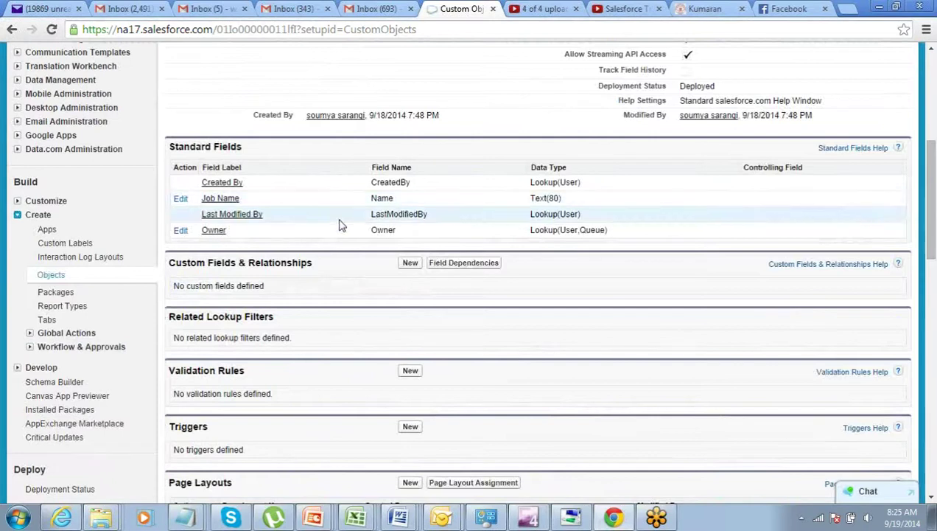
- Start a new custom field on Job with Date as its data type
{"action": "left_click", "coordinate": [409, 265]}
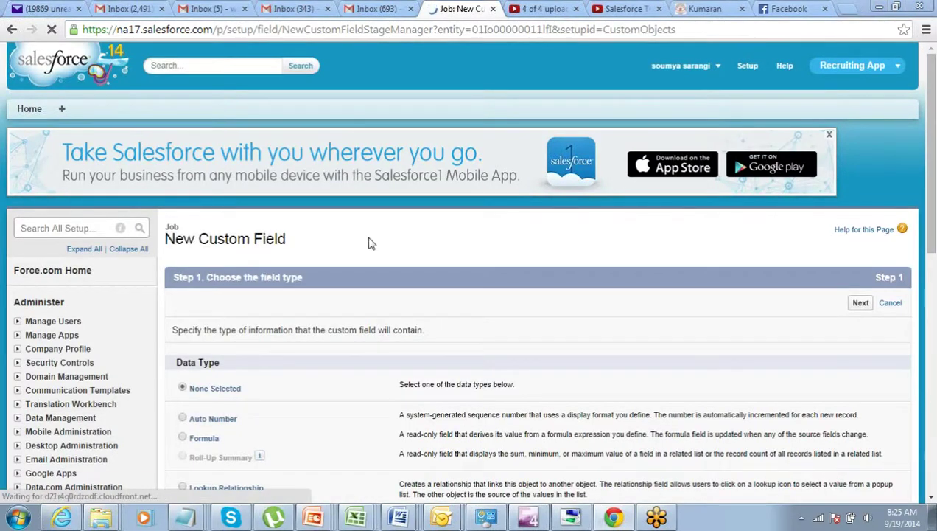
{"action": "scroll", "coordinate": [347, 263], "scroll_direction": "down", "scroll_amount": 5}
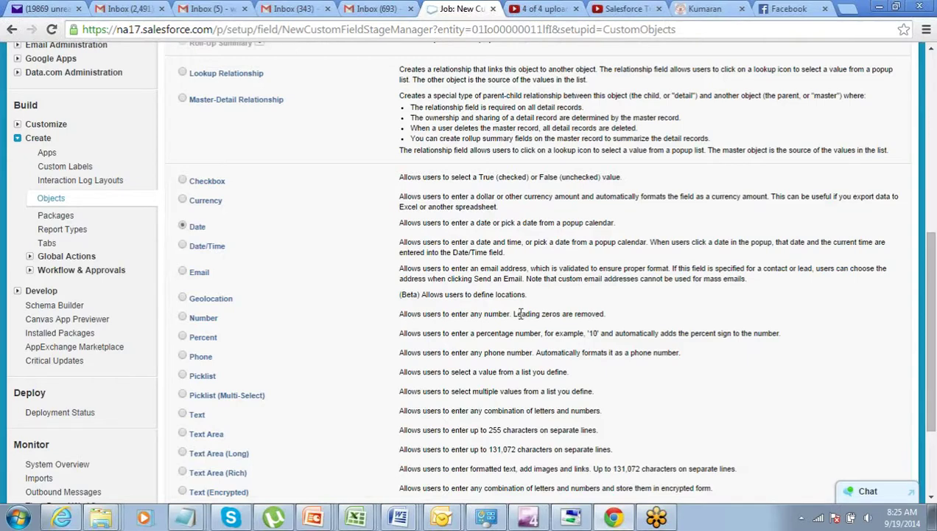
{"action": "scroll", "coordinate": [520, 313], "scroll_direction": "down", "scroll_amount": 3}
{"action": "left_click", "coordinate": [859, 406]}
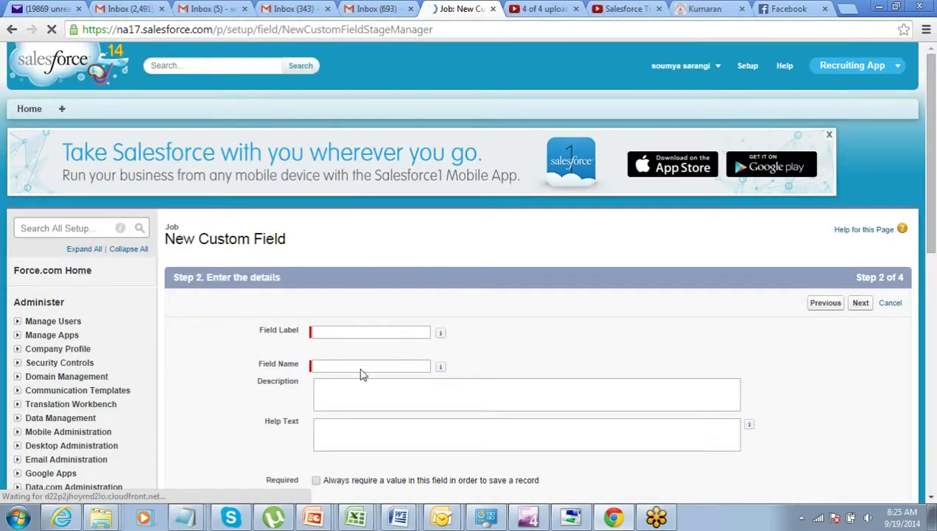
- Label the field Date_Posted, make it visible to all profiles, and save
{"action": "left_click", "coordinate": [371, 333]}
{"action": "type", "text": "Da"}
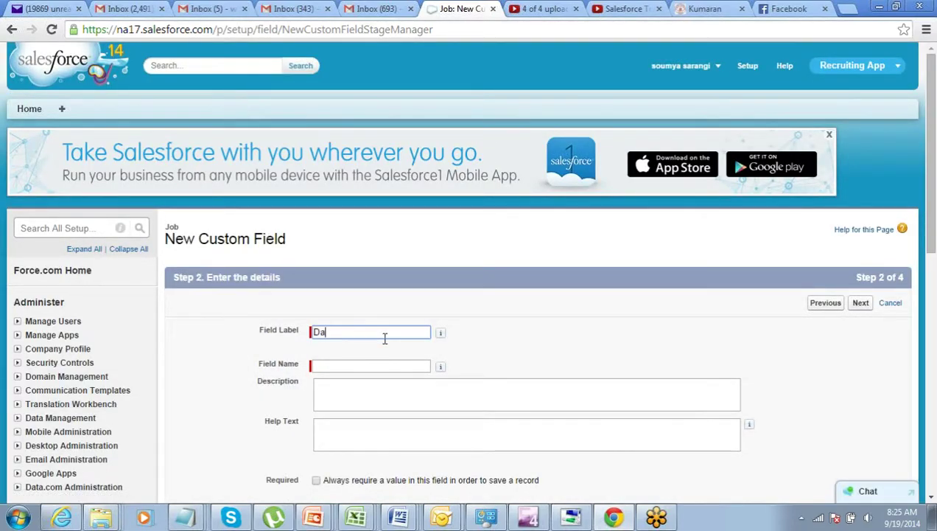
{"action": "type", "text": "te_Posted"}
{"action": "key", "text": "Tab"}
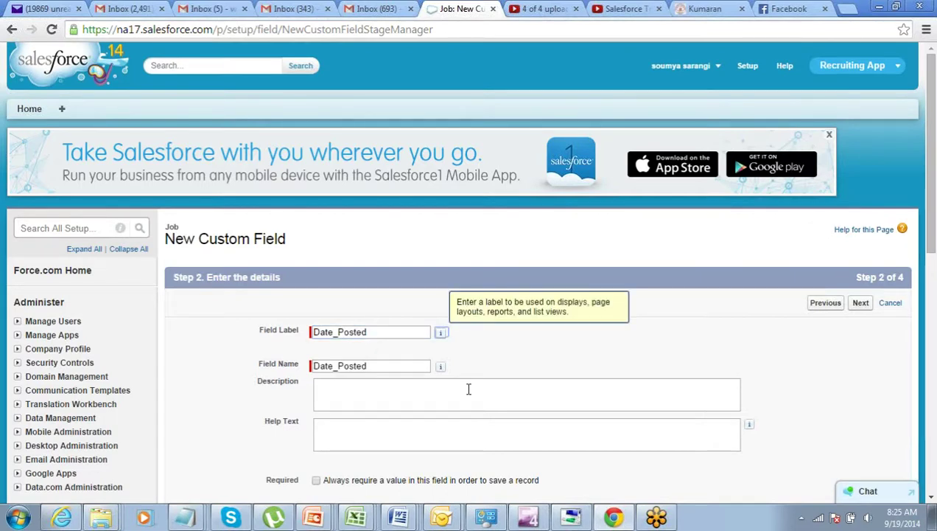
{"action": "scroll", "coordinate": [468, 389], "scroll_direction": "down", "scroll_amount": 1}
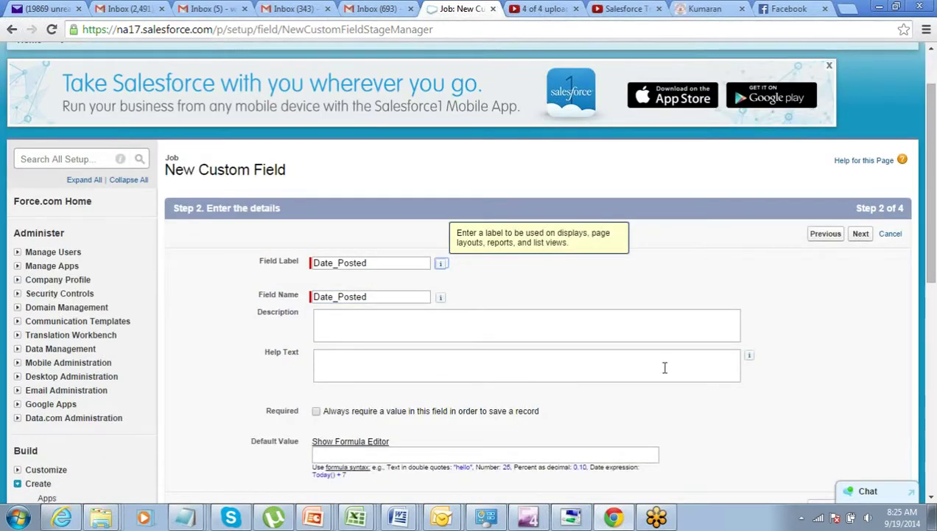
{"action": "left_click", "coordinate": [859, 236]}
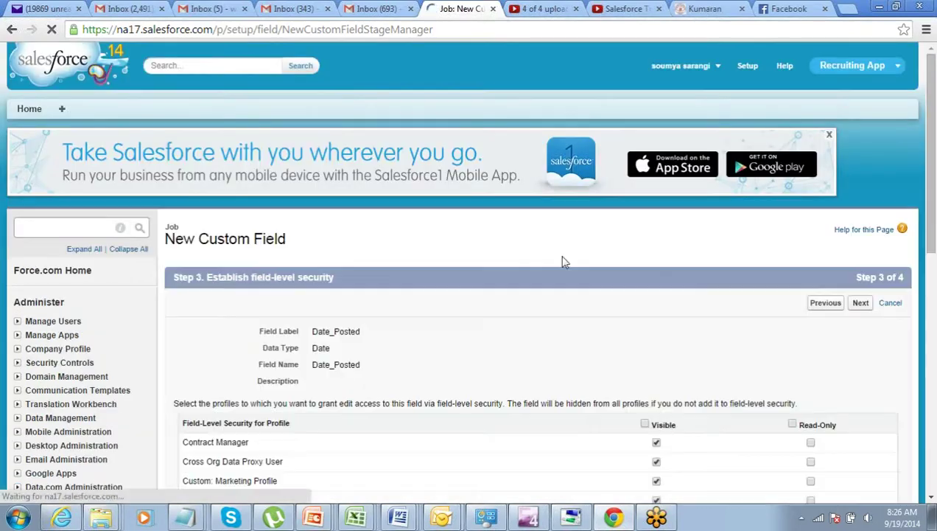
{"action": "scroll", "coordinate": [656, 284], "scroll_direction": "down", "scroll_amount": 2}
{"action": "left_click", "coordinate": [646, 285]}
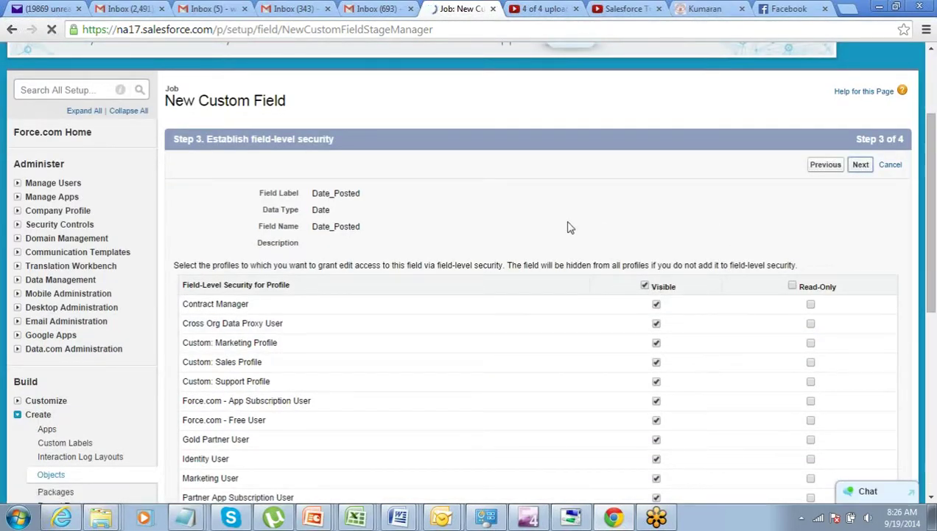
{"action": "scroll", "coordinate": [568, 226], "scroll_direction": "down", "scroll_amount": 3}
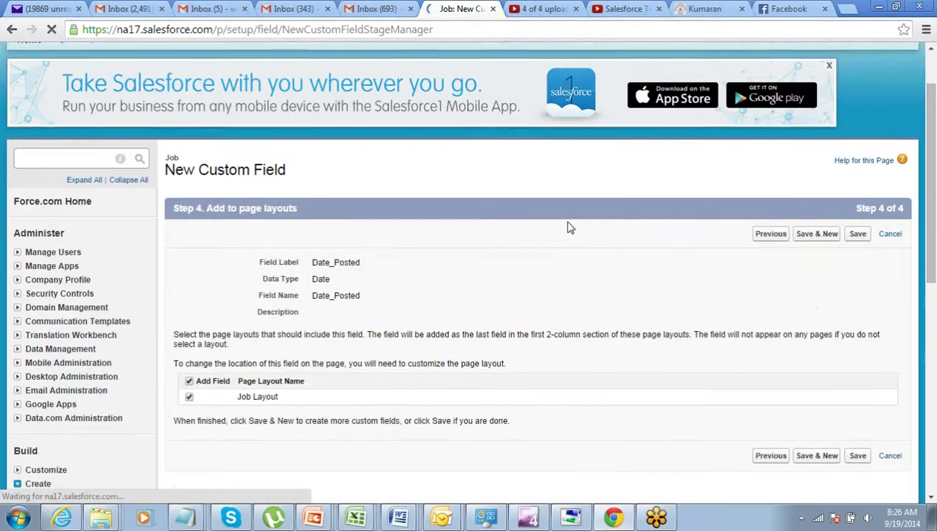
{"action": "left_click", "coordinate": [859, 166]}
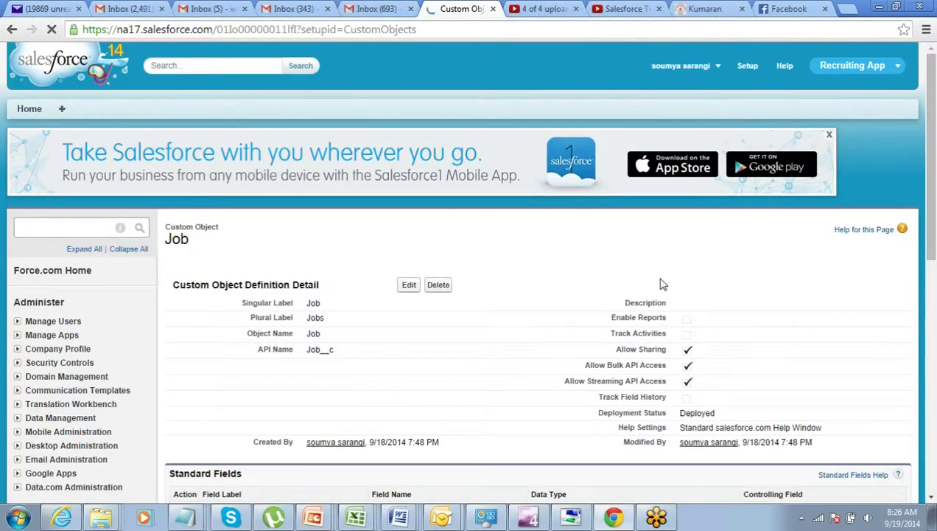
- Check that Date_Posted is listed among Job's custom fields, then go back to Custom Objects
{"action": "scroll", "coordinate": [662, 283], "scroll_direction": "down", "scroll_amount": 1}
{"action": "scroll", "coordinate": [661, 284], "scroll_direction": "down", "scroll_amount": 3}
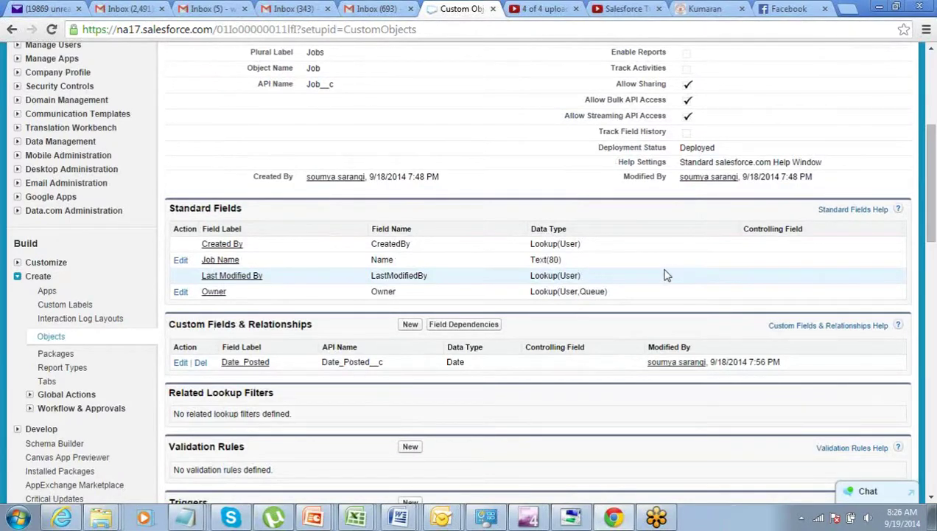
{"action": "scroll", "coordinate": [665, 275], "scroll_direction": "up", "scroll_amount": 4}
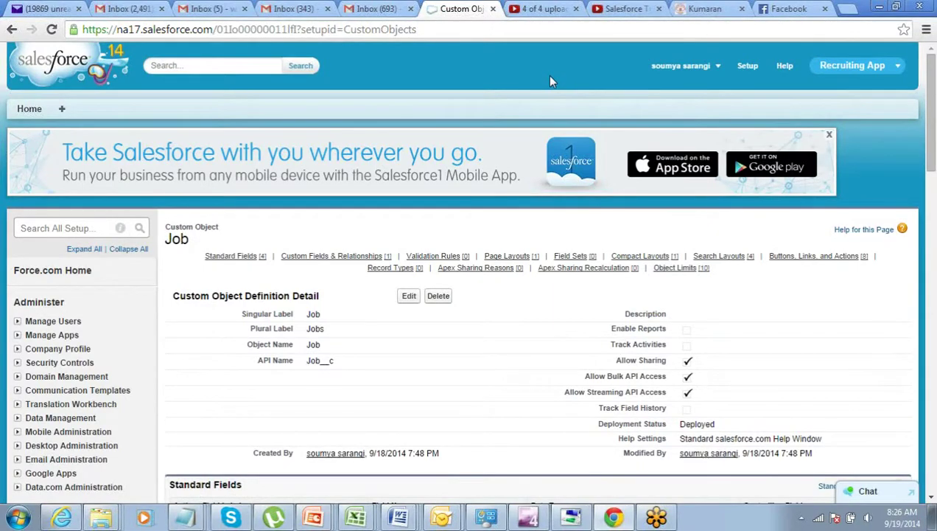
{"action": "scroll", "coordinate": [553, 130], "scroll_direction": "down", "scroll_amount": 4}
{"action": "scroll", "coordinate": [556, 154], "scroll_direction": "up", "scroll_amount": 4}
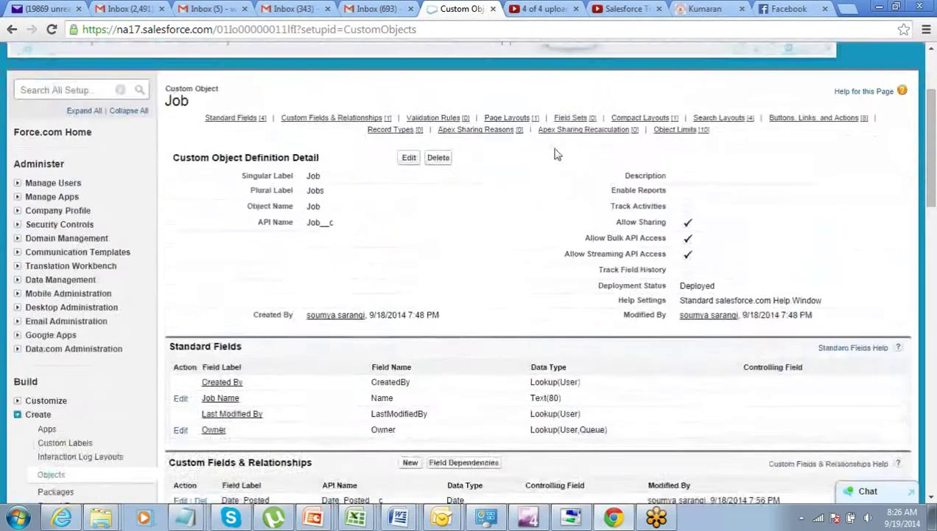
{"action": "scroll", "coordinate": [535, 319], "scroll_direction": "down", "scroll_amount": 6}
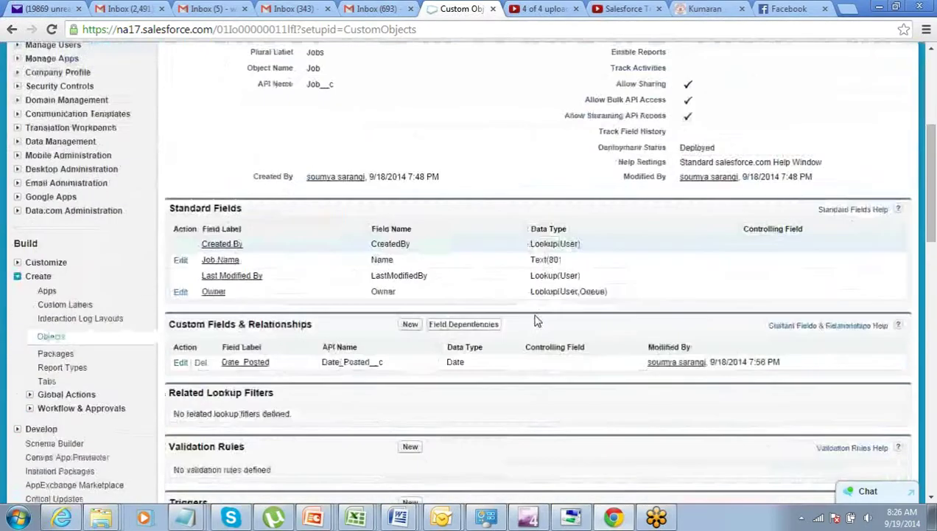
{"action": "scroll", "coordinate": [535, 321], "scroll_direction": "up", "scroll_amount": 6}
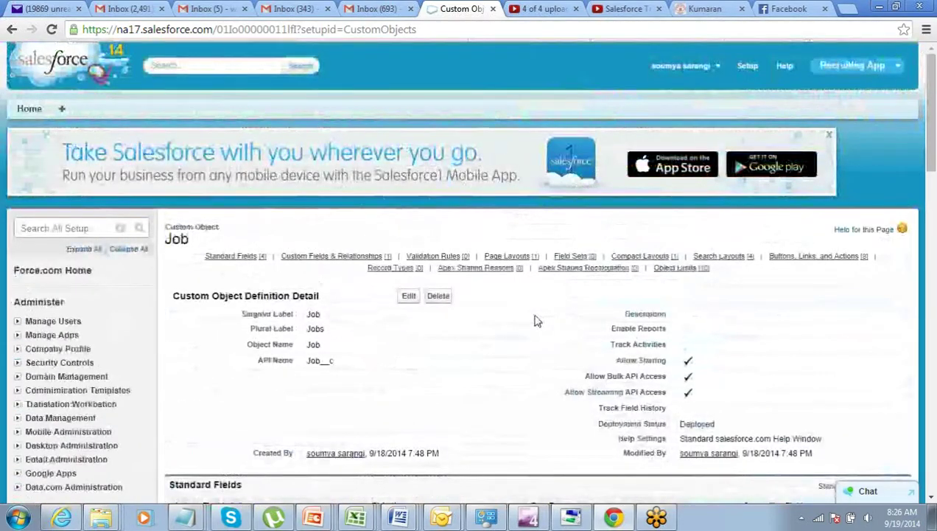
{"action": "scroll", "coordinate": [538, 321], "scroll_direction": "down", "scroll_amount": 6}
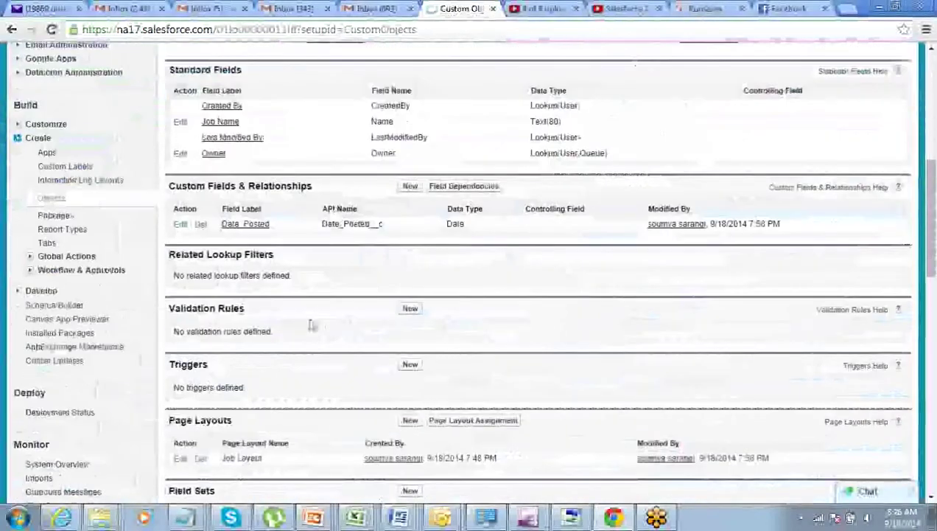
{"action": "left_click", "coordinate": [54, 198]}
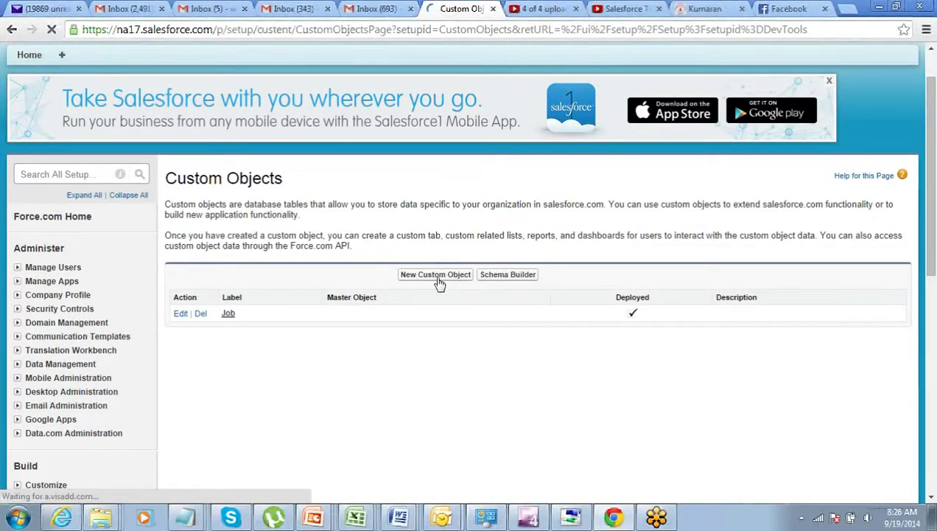
- Create and save a new custom object labelled Candidate
{"action": "left_click", "coordinate": [437, 278]}
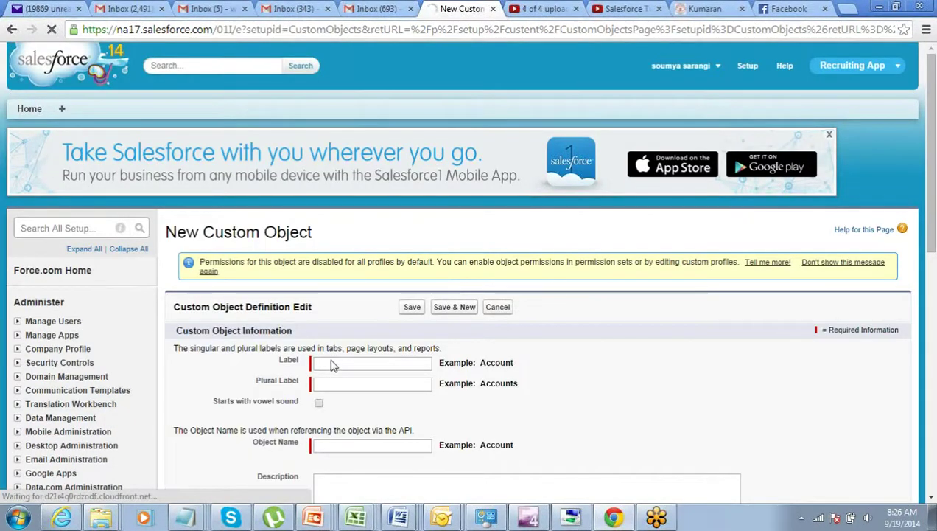
{"action": "left_click", "coordinate": [331, 362]}
{"action": "type", "text": "Can"}
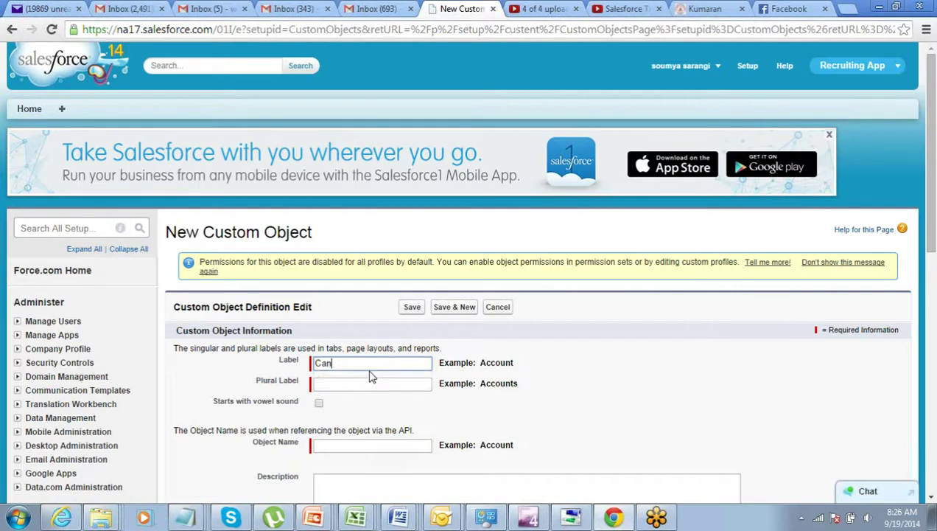
{"action": "type", "text": "didate"}
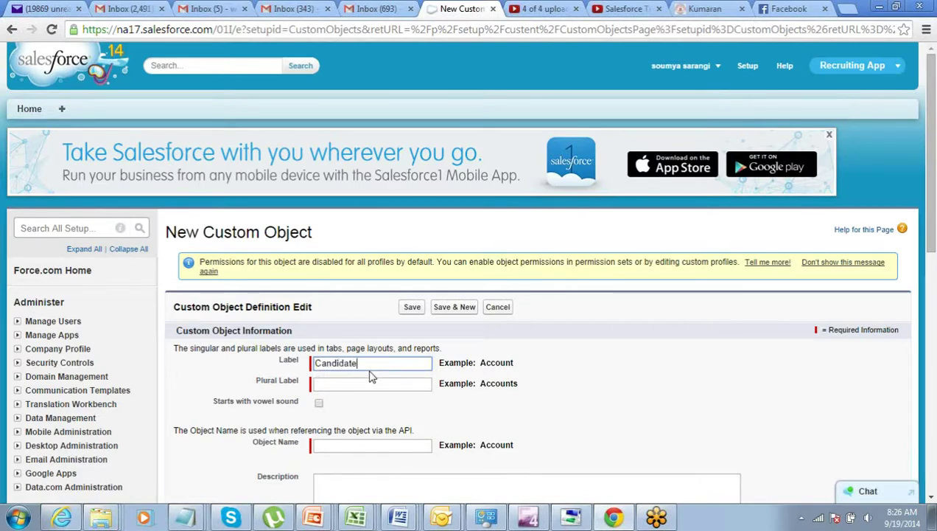
{"action": "key", "text": "Tab"}
{"action": "type", "text": "Cand"}
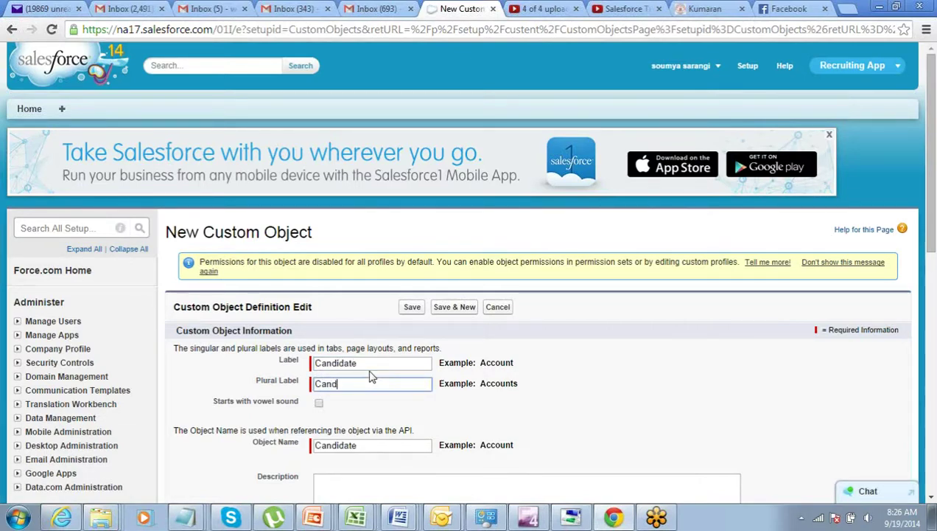
{"action": "type", "text": "idate"}
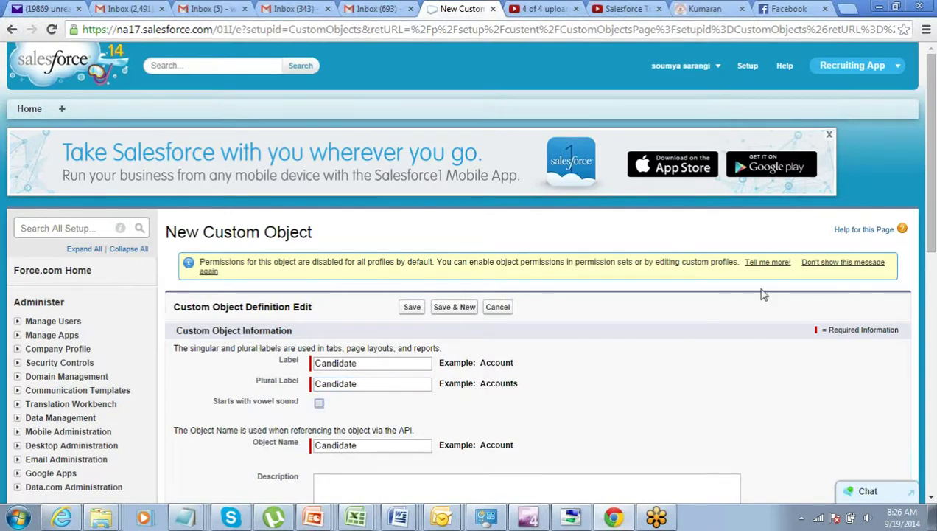
{"action": "scroll", "coordinate": [773, 295], "scroll_direction": "down", "scroll_amount": 5}
{"action": "scroll", "coordinate": [695, 309], "scroll_direction": "down", "scroll_amount": 3}
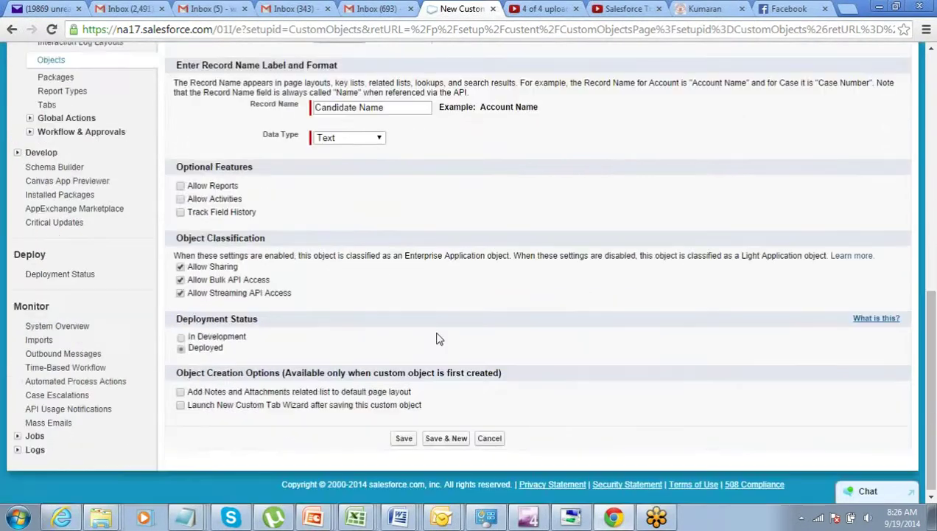
{"action": "left_click", "coordinate": [405, 439]}
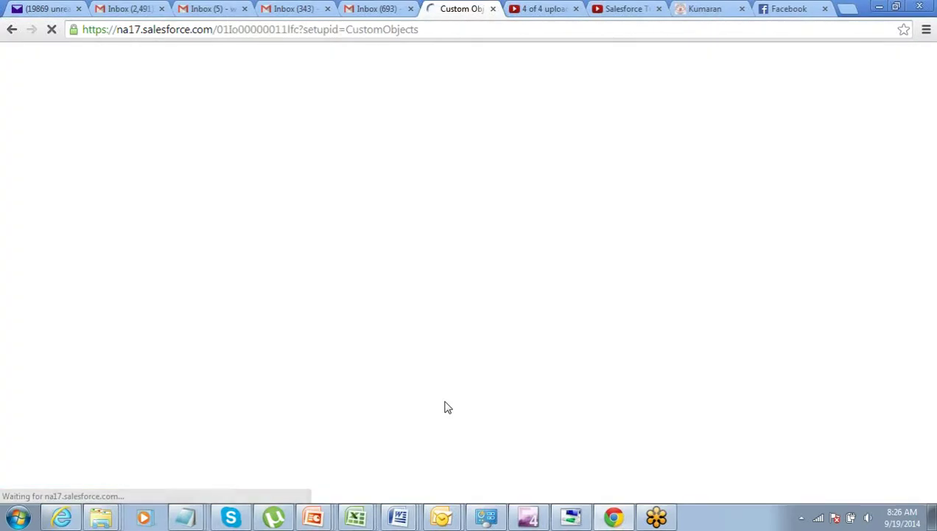
- Start adding a new custom field to the Candidate object
{"action": "scroll", "coordinate": [434, 392], "scroll_direction": "down", "scroll_amount": 3}
{"action": "scroll", "coordinate": [434, 391], "scroll_direction": "down", "scroll_amount": 1}
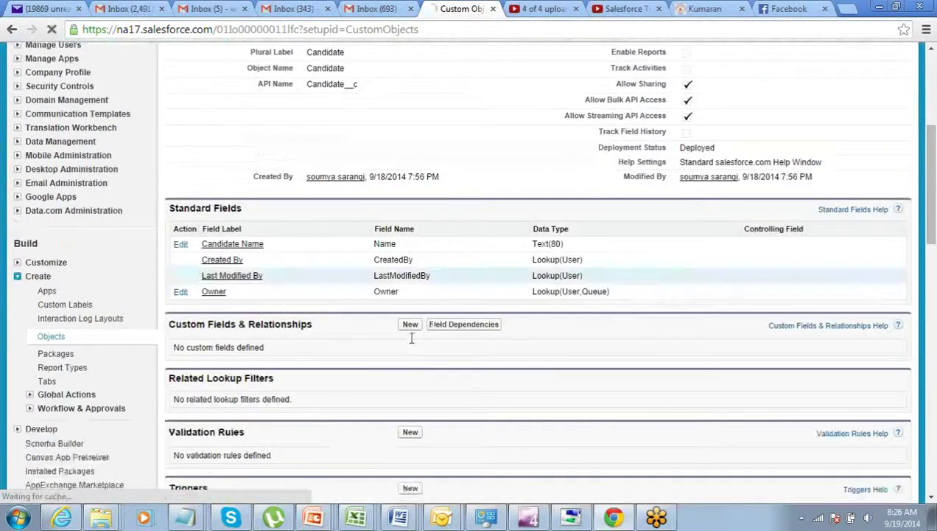
{"action": "scroll", "coordinate": [397, 356], "scroll_direction": "down", "scroll_amount": 1}
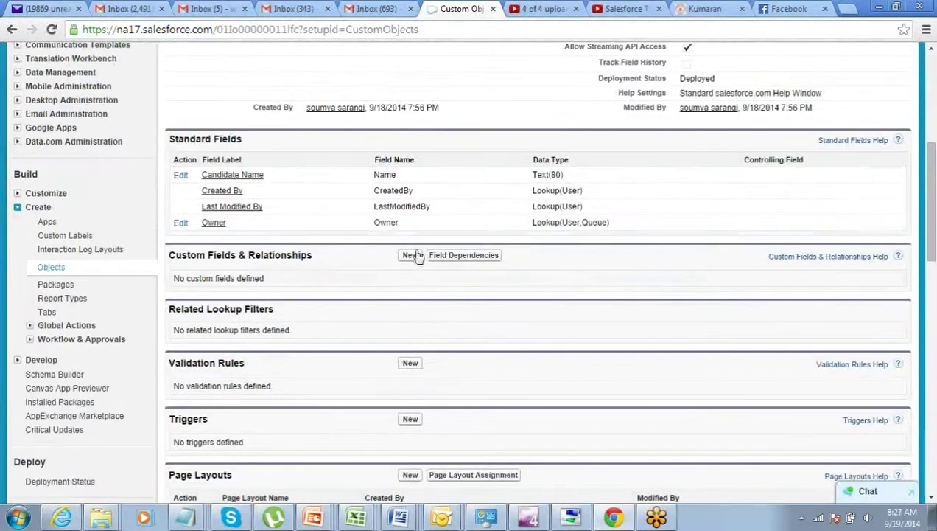
{"action": "left_click", "coordinate": [410, 255]}
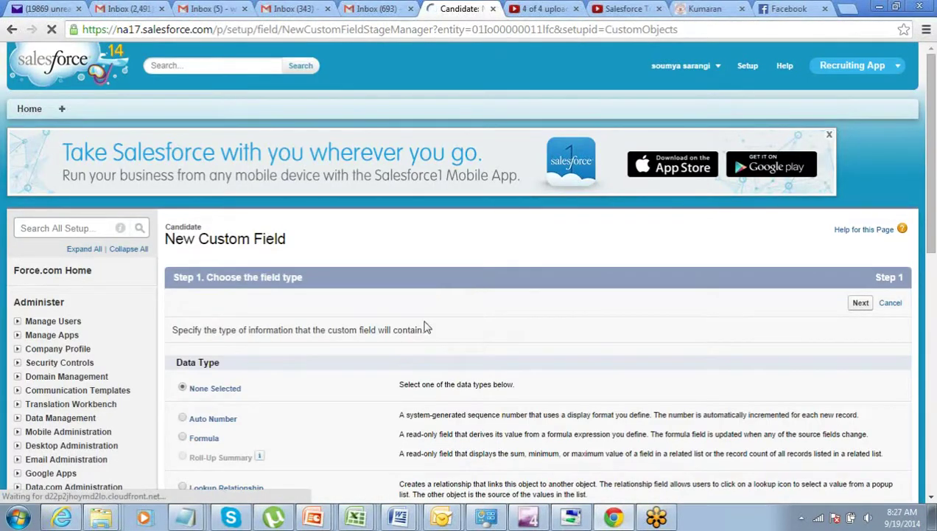
- Choose the Email data type and give the new field the label Email
{"action": "scroll", "coordinate": [383, 329], "scroll_direction": "down", "scroll_amount": 7}
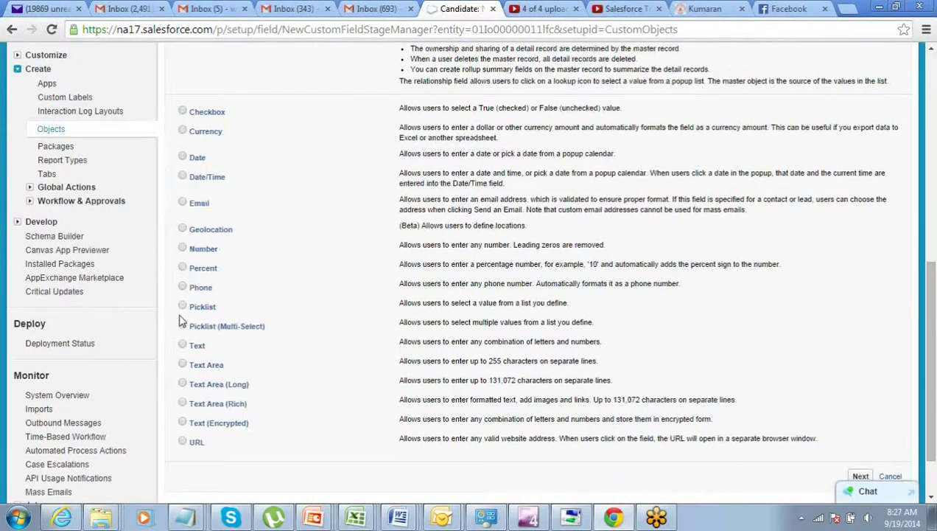
{"action": "left_click", "coordinate": [184, 203]}
{"action": "scroll", "coordinate": [854, 451], "scroll_direction": "down", "scroll_amount": 1}
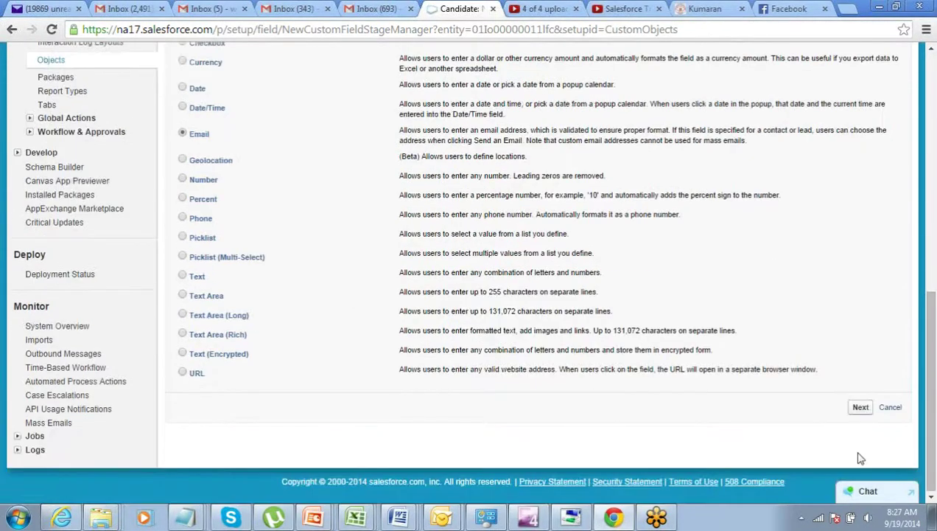
{"action": "left_click", "coordinate": [859, 406]}
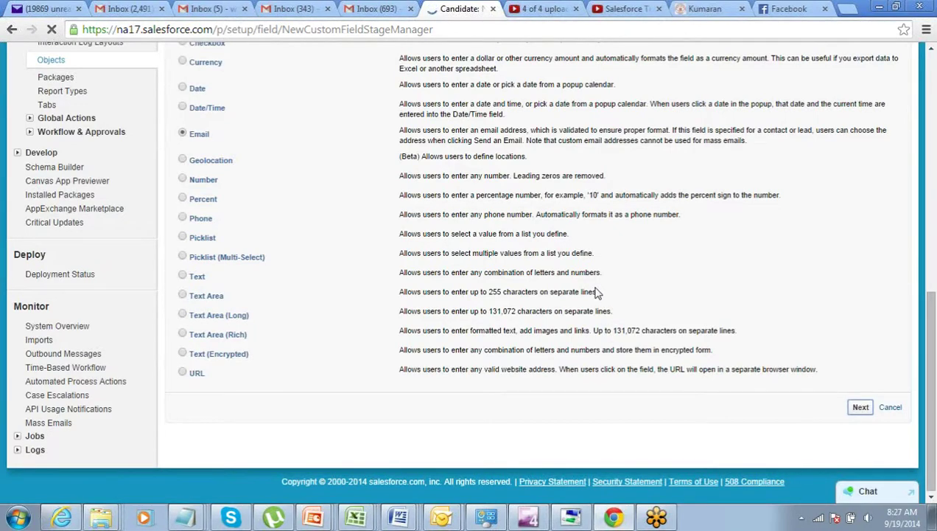
{"action": "scroll", "coordinate": [597, 294], "scroll_direction": "down", "scroll_amount": 1}
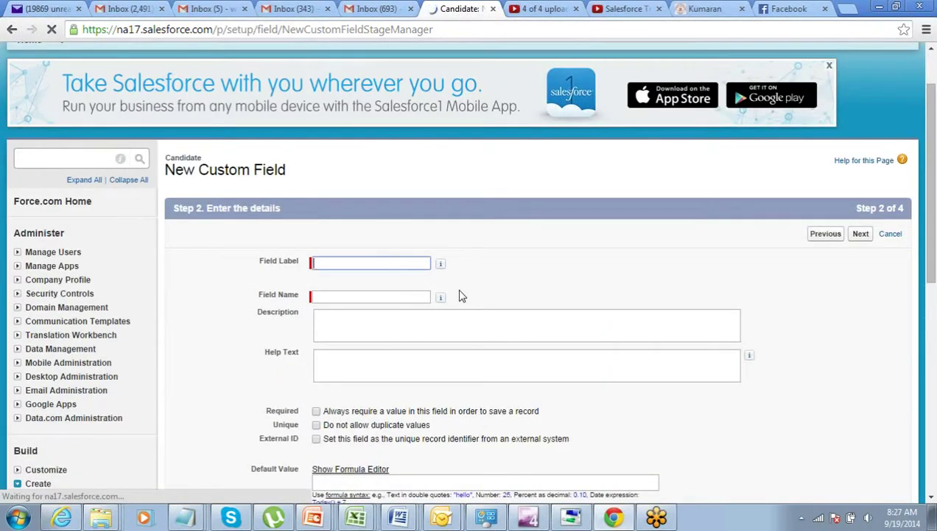
{"action": "type", "text": "Email"}
{"action": "key", "text": "Tab"}
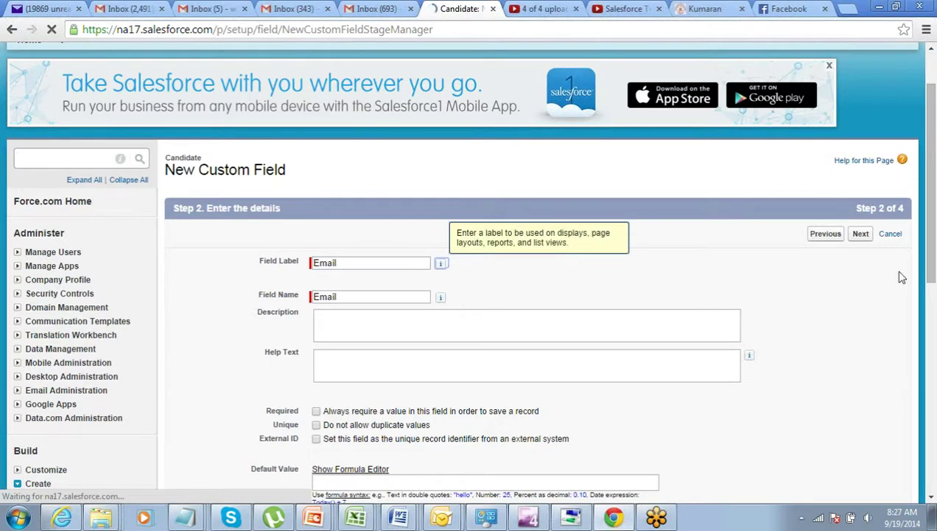
{"action": "left_click", "coordinate": [857, 240]}
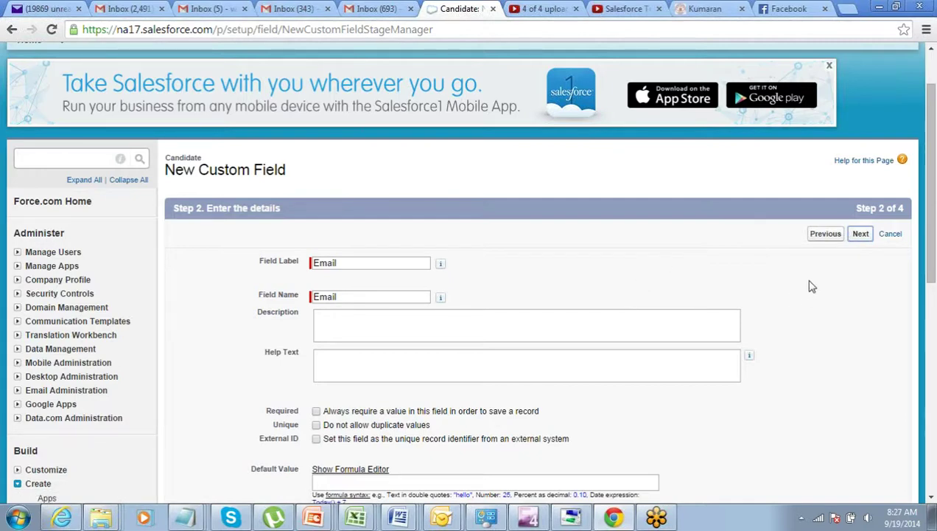
- Make the Email field visible to every profile and move on to page layouts
{"action": "scroll", "coordinate": [808, 287], "scroll_direction": "down", "scroll_amount": 1}
{"action": "scroll", "coordinate": [810, 283], "scroll_direction": "up", "scroll_amount": 1}
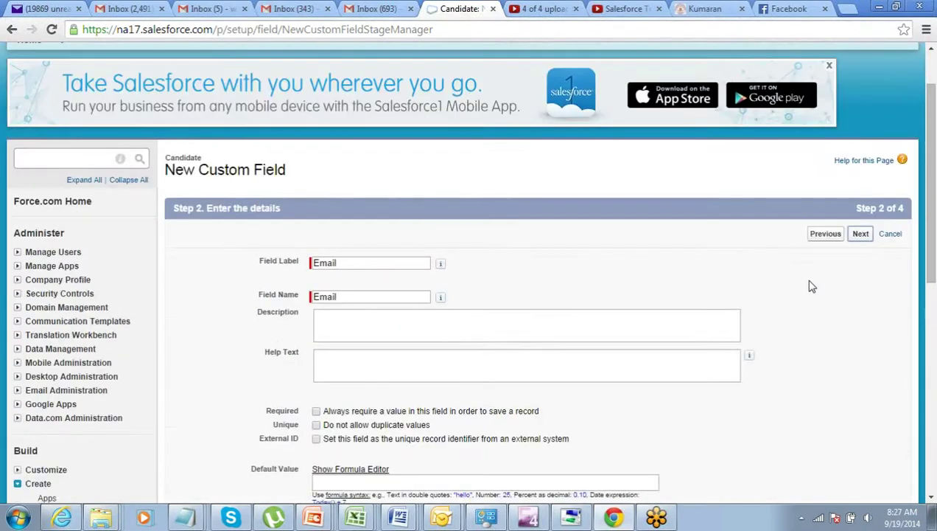
{"action": "left_click", "coordinate": [859, 240]}
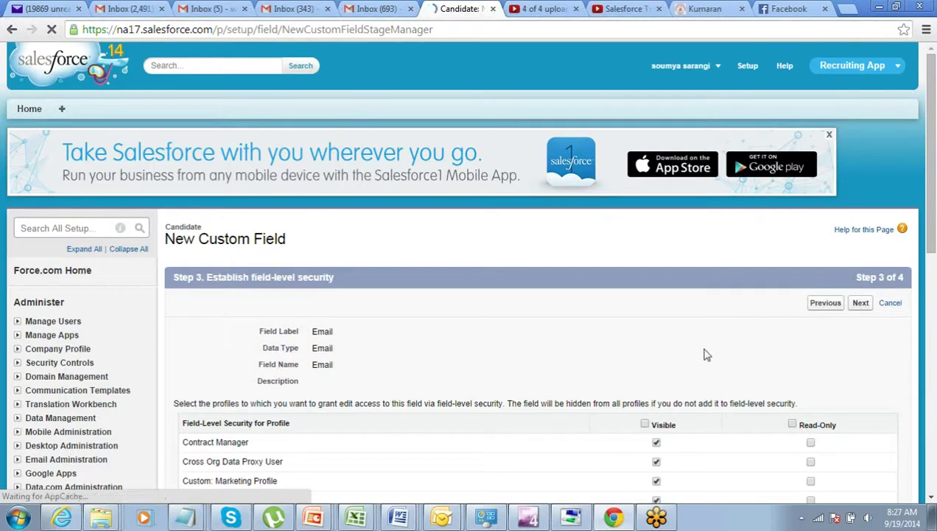
{"action": "scroll", "coordinate": [703, 356], "scroll_direction": "down", "scroll_amount": 2}
{"action": "left_click", "coordinate": [645, 285]}
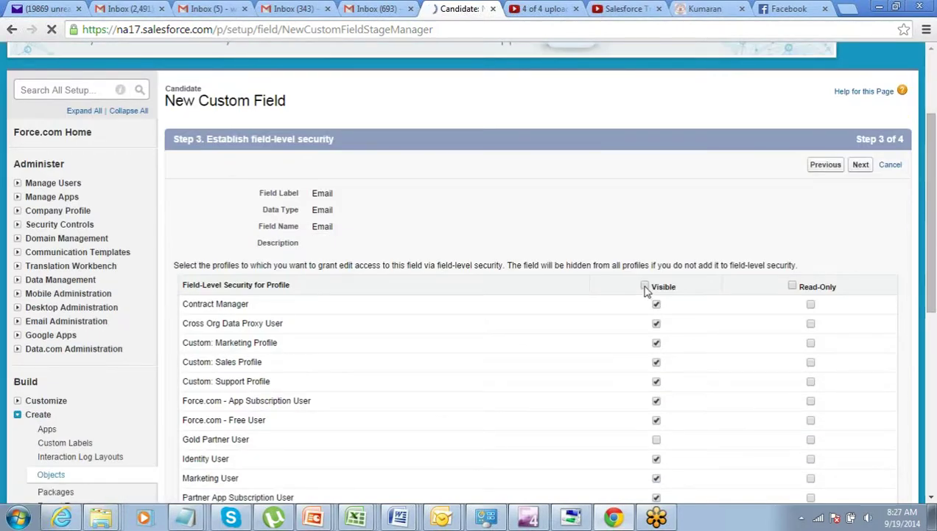
{"action": "left_click", "coordinate": [859, 168]}
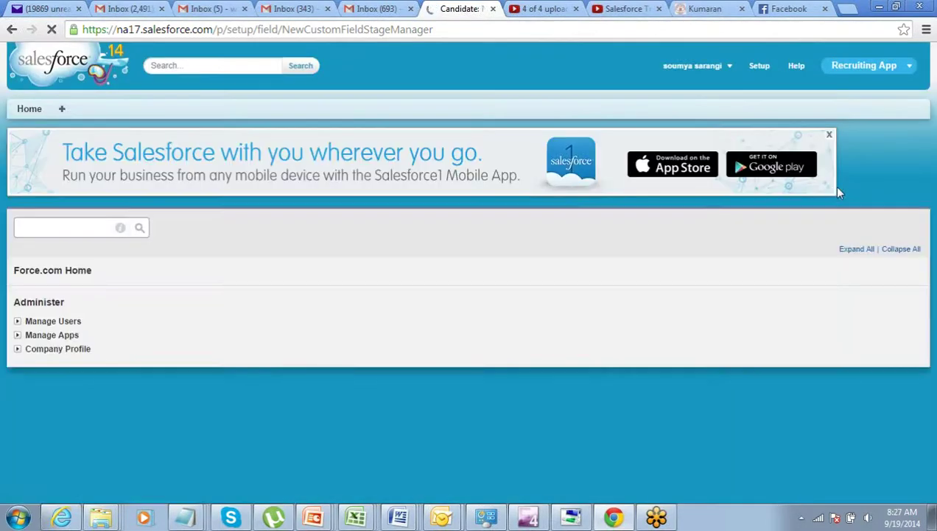
{"action": "scroll", "coordinate": [527, 329], "scroll_direction": "down", "scroll_amount": 1}
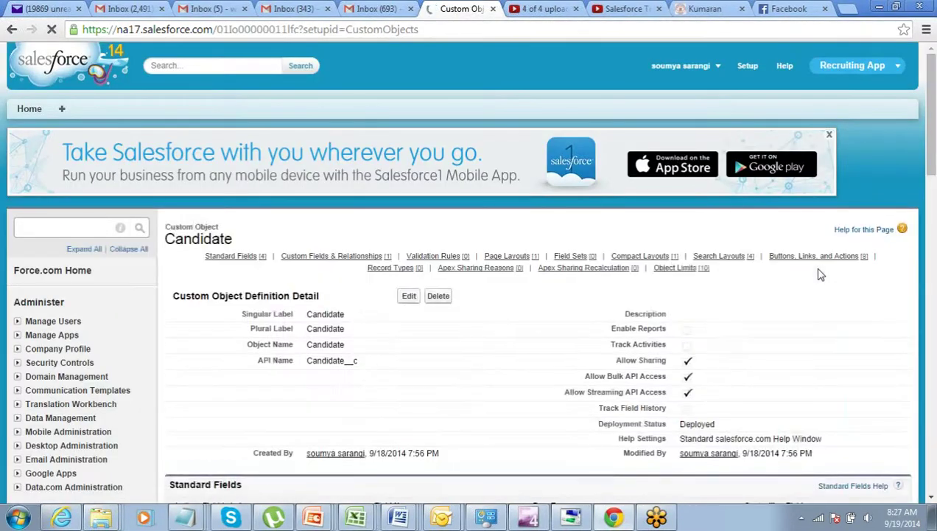
- Leave the Candidate object details and return to the Custom Objects list
{"action": "scroll", "coordinate": [817, 271], "scroll_direction": "down", "scroll_amount": 6}
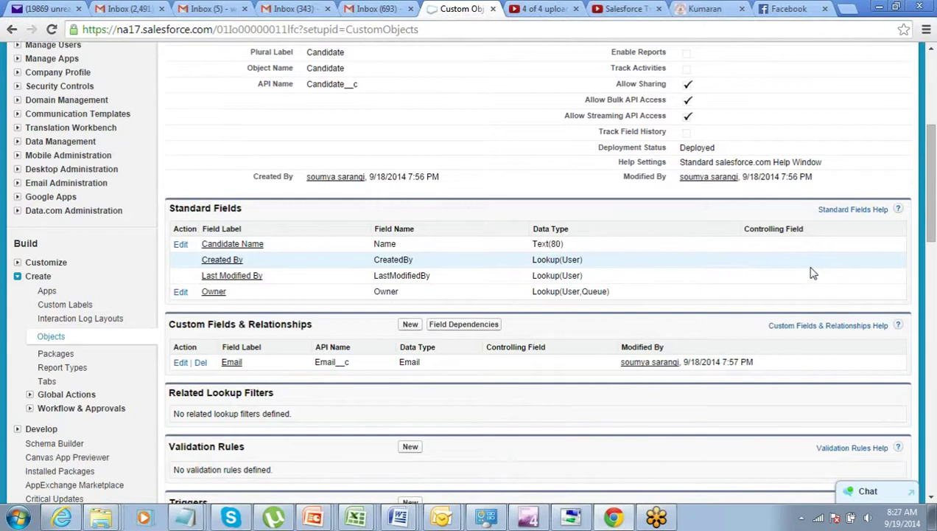
{"action": "scroll", "coordinate": [813, 273], "scroll_direction": "up", "scroll_amount": 3}
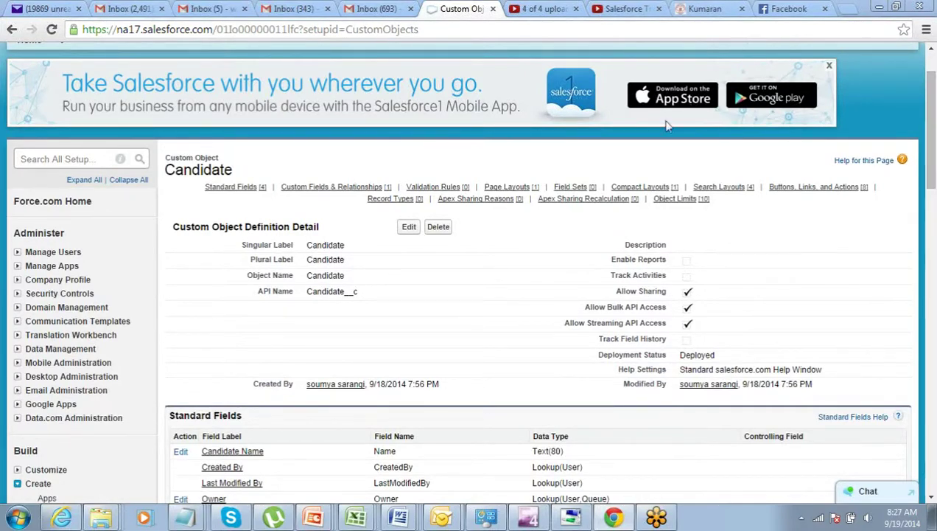
{"action": "mouse_move", "coordinate": [391, 198]}
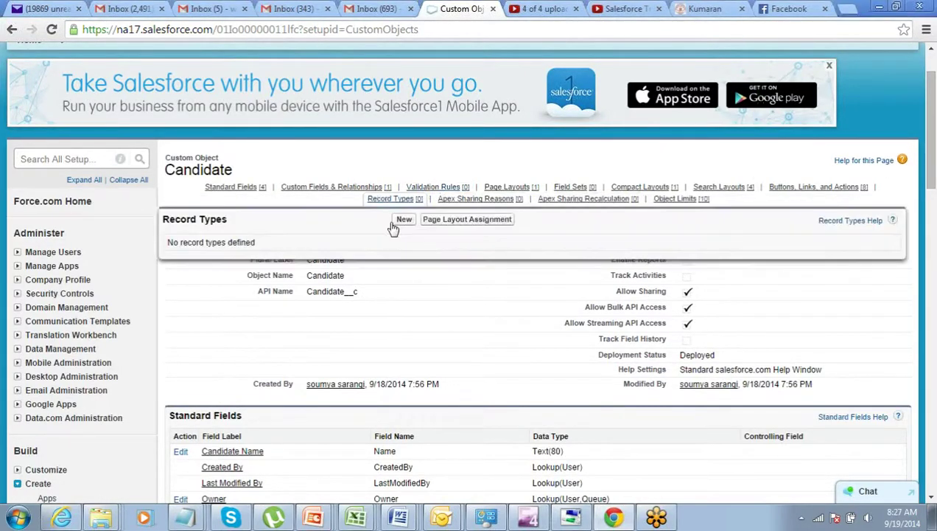
{"action": "scroll", "coordinate": [393, 232], "scroll_direction": "down", "scroll_amount": 2}
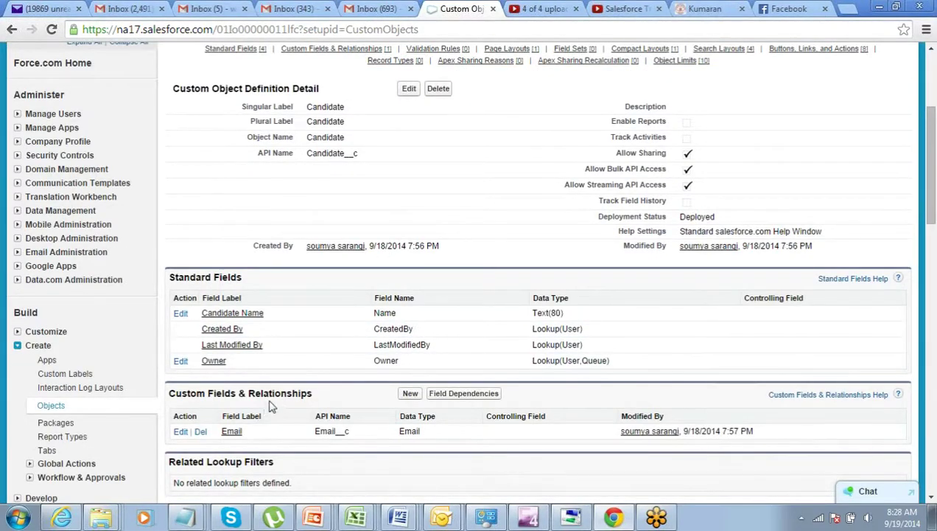
{"action": "scroll", "coordinate": [364, 197], "scroll_direction": "up", "scroll_amount": 3}
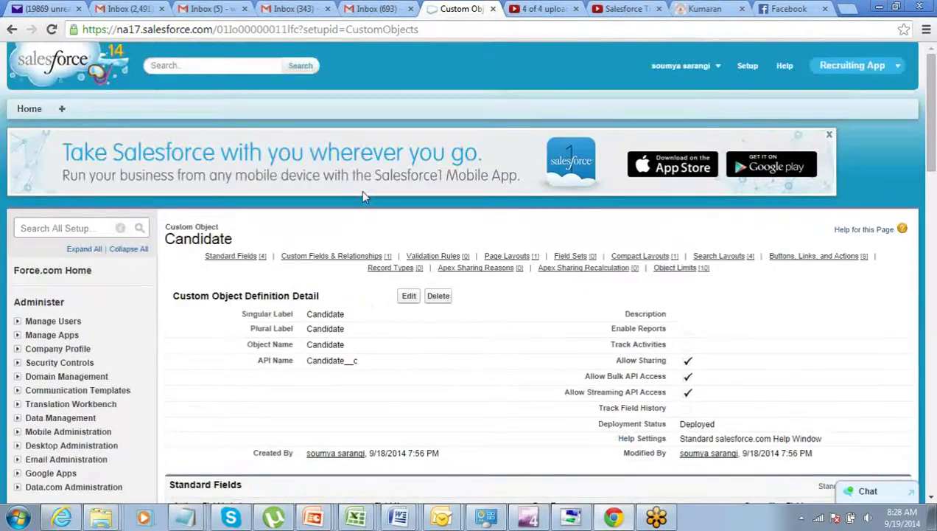
{"action": "scroll", "coordinate": [364, 199], "scroll_direction": "down", "scroll_amount": 1}
{"action": "scroll", "coordinate": [363, 197], "scroll_direction": "up", "scroll_amount": 1}
{"action": "scroll", "coordinate": [361, 192], "scroll_direction": "down", "scroll_amount": 3}
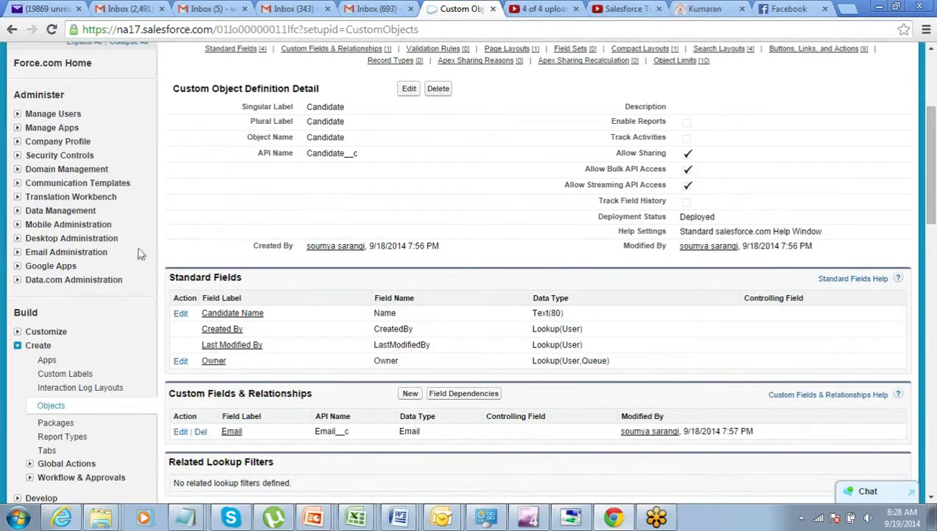
{"action": "scroll", "coordinate": [142, 251], "scroll_direction": "down", "scroll_amount": 2}
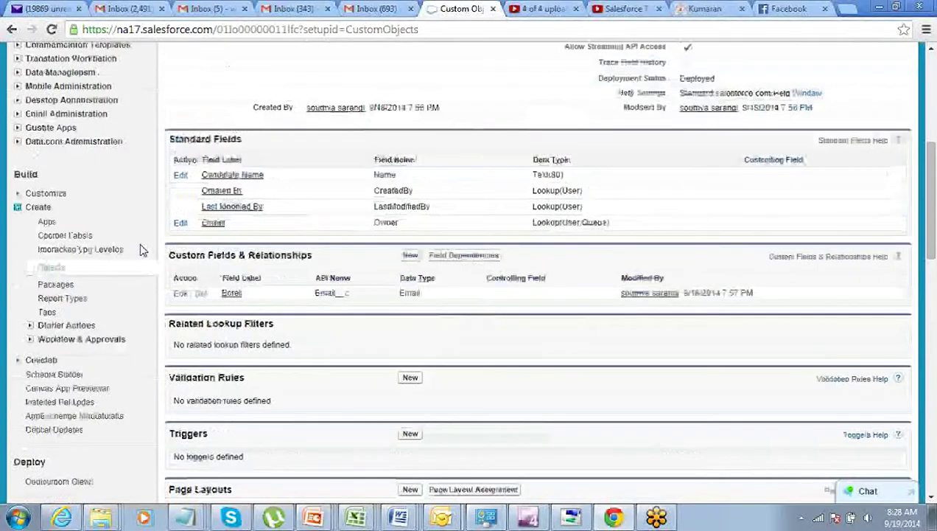
{"action": "scroll", "coordinate": [142, 250], "scroll_direction": "down", "scroll_amount": 1}
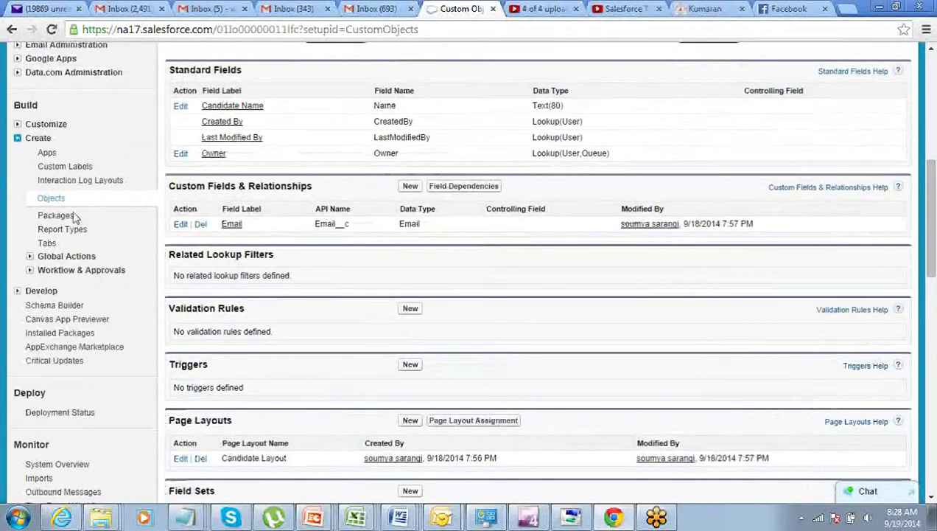
{"action": "left_click", "coordinate": [52, 198]}
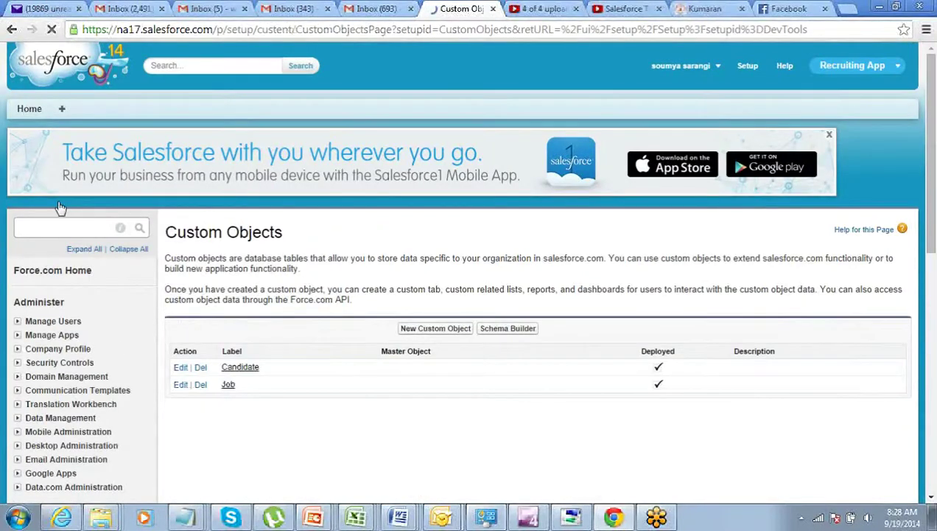
- Start a new custom object labelled Application
{"action": "left_click", "coordinate": [435, 328]}
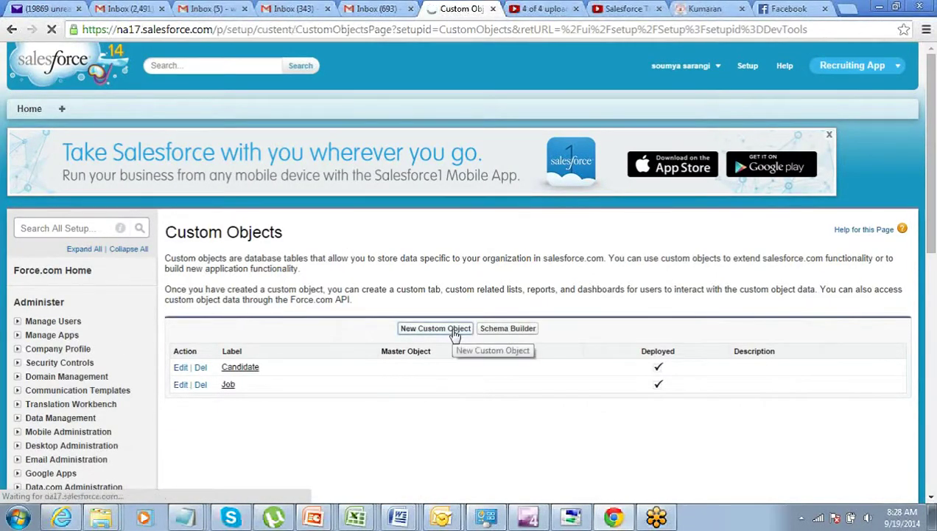
{"action": "scroll", "coordinate": [452, 335], "scroll_direction": "down", "scroll_amount": 3}
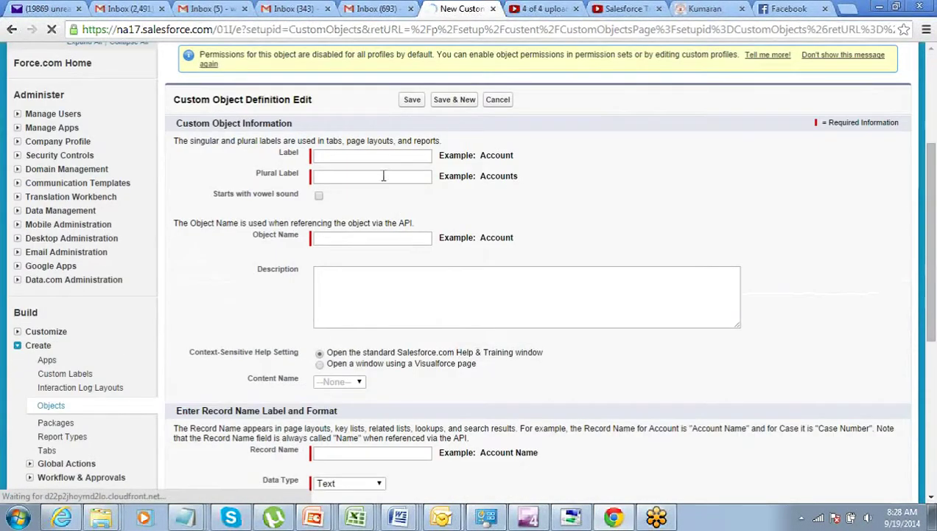
{"action": "left_click", "coordinate": [384, 156]}
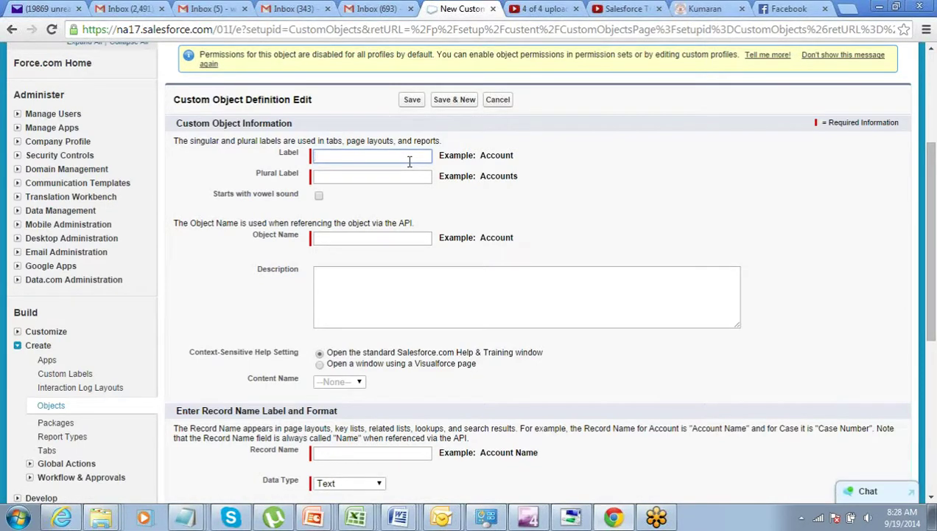
{"action": "type", "text": "Application"}
{"action": "key", "text": "Tab"}
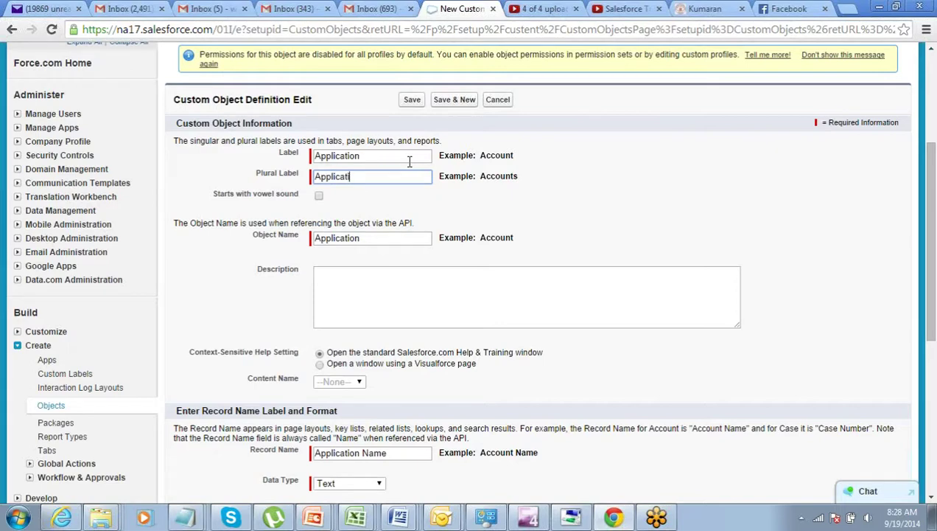
{"action": "scroll", "coordinate": [319, 314], "scroll_direction": "down", "scroll_amount": 5}
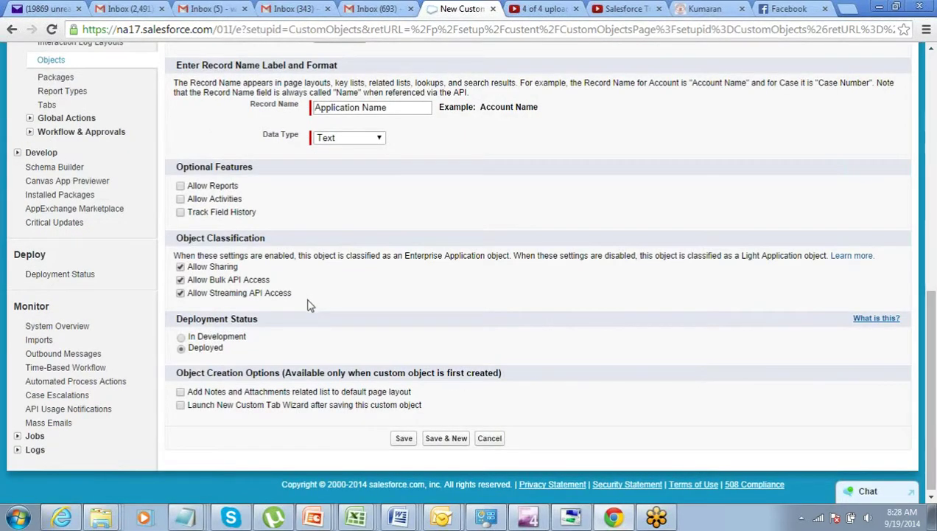
- Make the record name 'Application ID' an Auto Number with format Application-{0000}
{"action": "left_click", "coordinate": [381, 140]}
{"action": "left_click", "coordinate": [345, 161]}
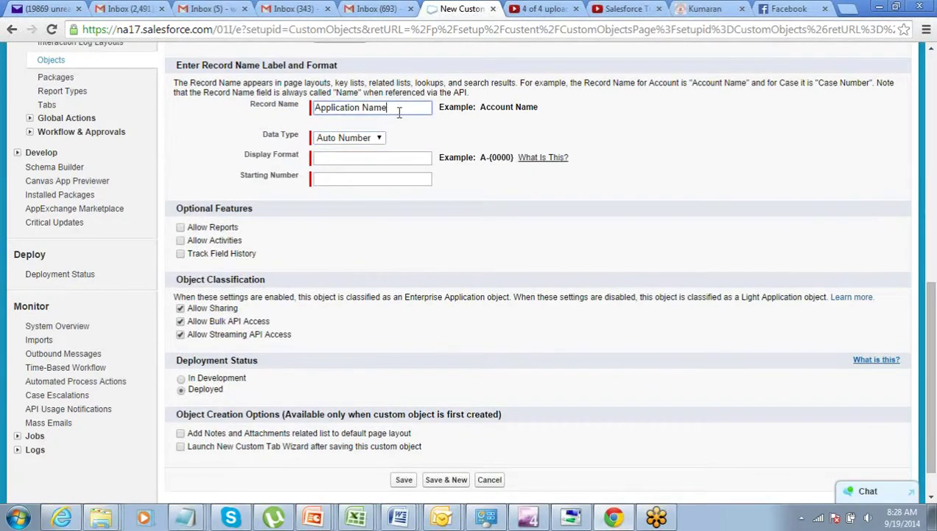
{"action": "double_click", "coordinate": [398, 112]}
{"action": "key", "text": "BackSpace"}
{"action": "type", "text": "ID"}
{"action": "key", "text": "Tab"}
{"action": "key", "text": "Tab"}
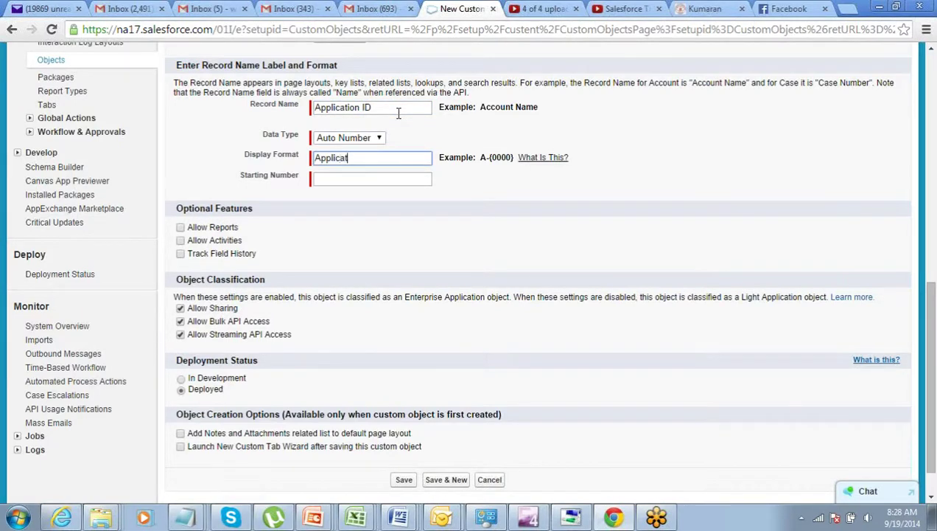
{"action": "type", "text": "Application-{0000}"}
{"action": "key", "text": "Tab"}
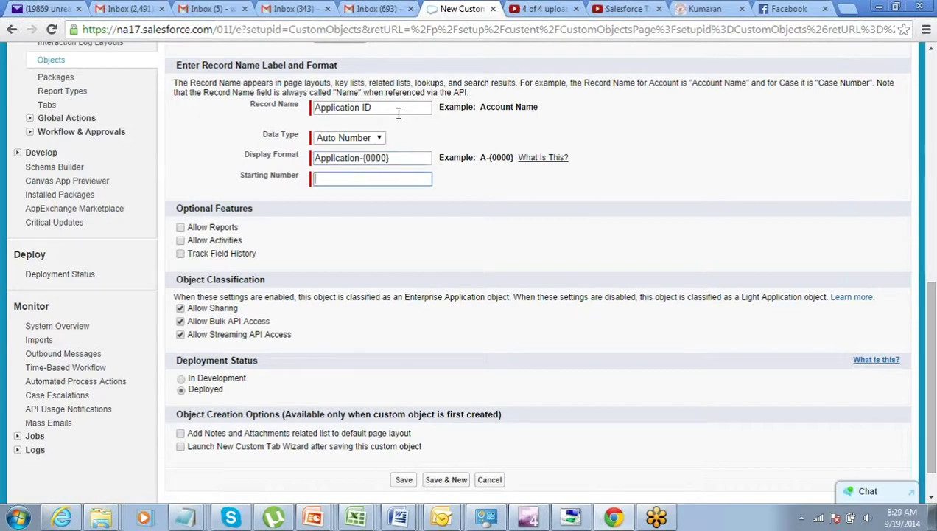
- Check the Application-{0000} display format and save the Application object
{"action": "left_click", "coordinate": [405, 157]}
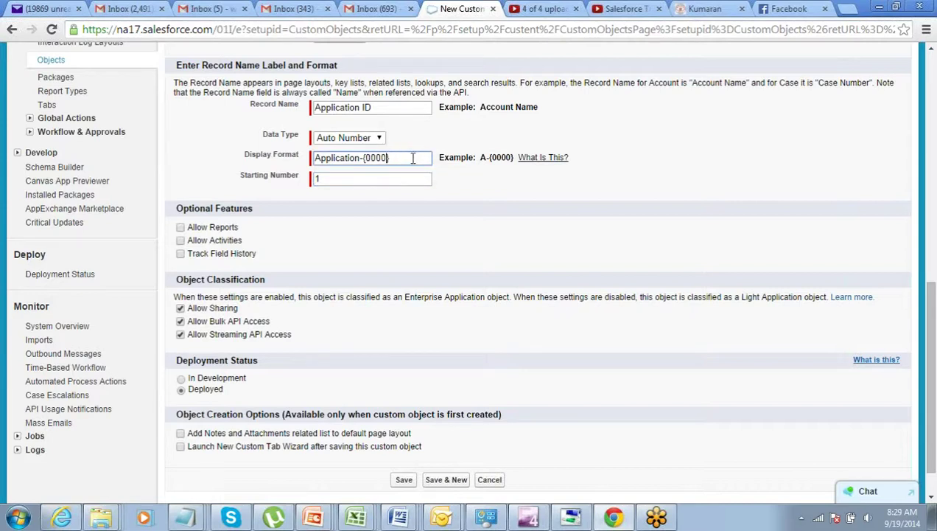
{"action": "key", "text": "shift+Left"}
{"action": "key", "text": "shift+Left"}
{"action": "key", "text": "shift+Left"}
{"action": "key", "text": "shift+Left"}
{"action": "key", "text": "shift+Left"}
{"action": "key", "text": "shift+Left"}
{"action": "left_click", "coordinate": [457, 197]}
{"action": "scroll", "coordinate": [472, 213], "scroll_direction": "down", "scroll_amount": 1}
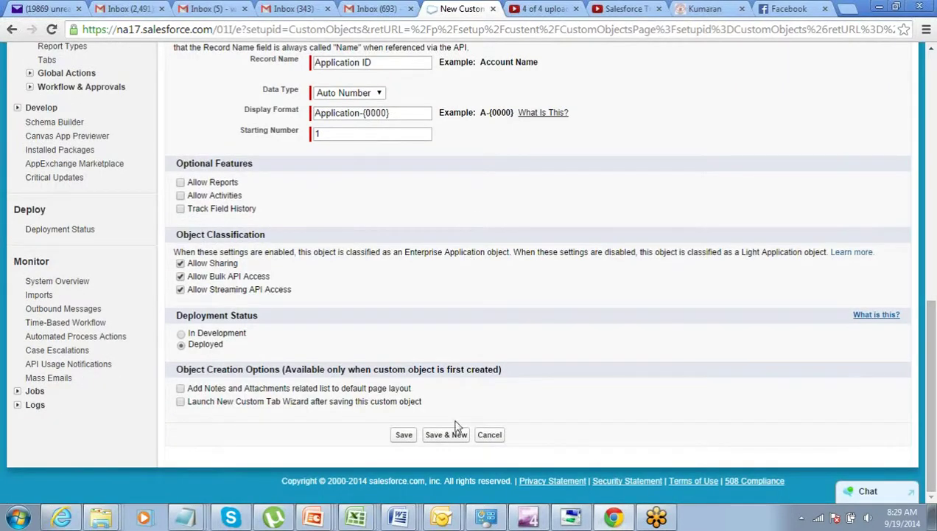
{"action": "left_click", "coordinate": [405, 440]}
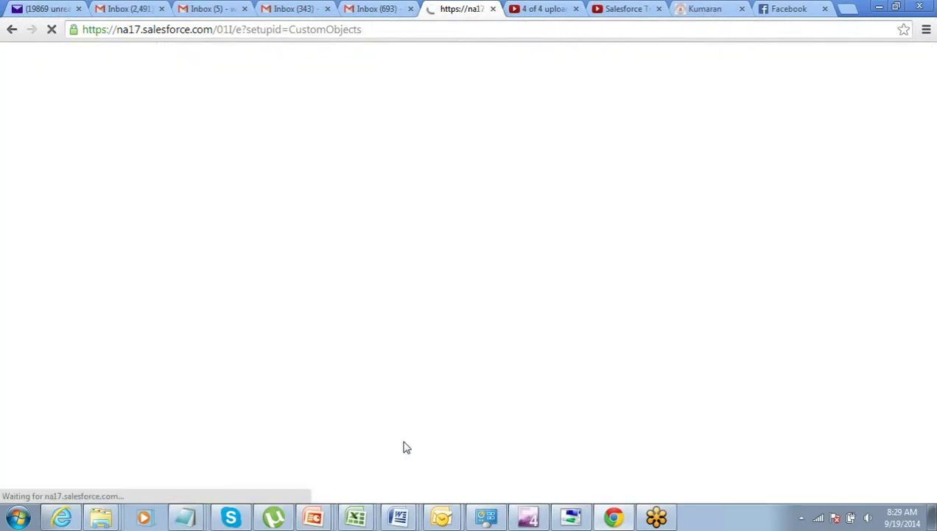
- Begin a new Date custom field on the Application object
{"action": "scroll", "coordinate": [406, 368], "scroll_direction": "down", "scroll_amount": 5}
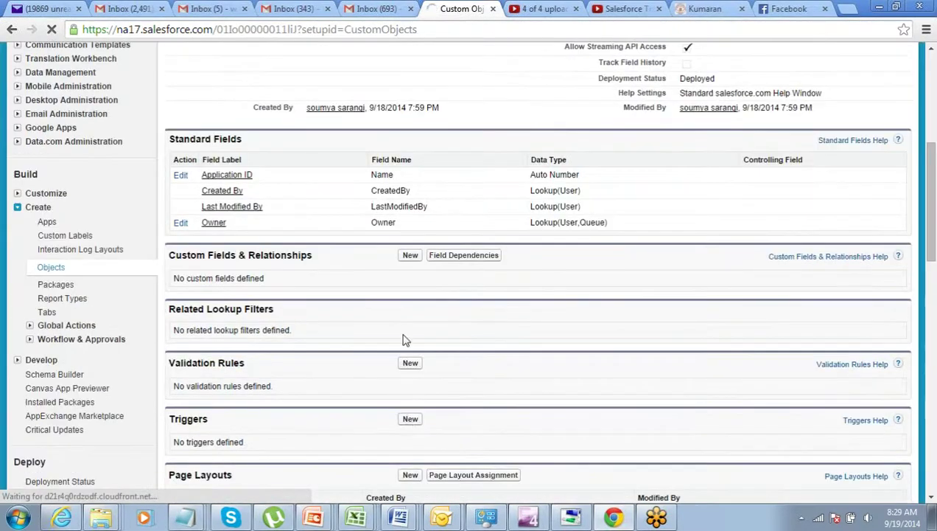
{"action": "left_click", "coordinate": [407, 255]}
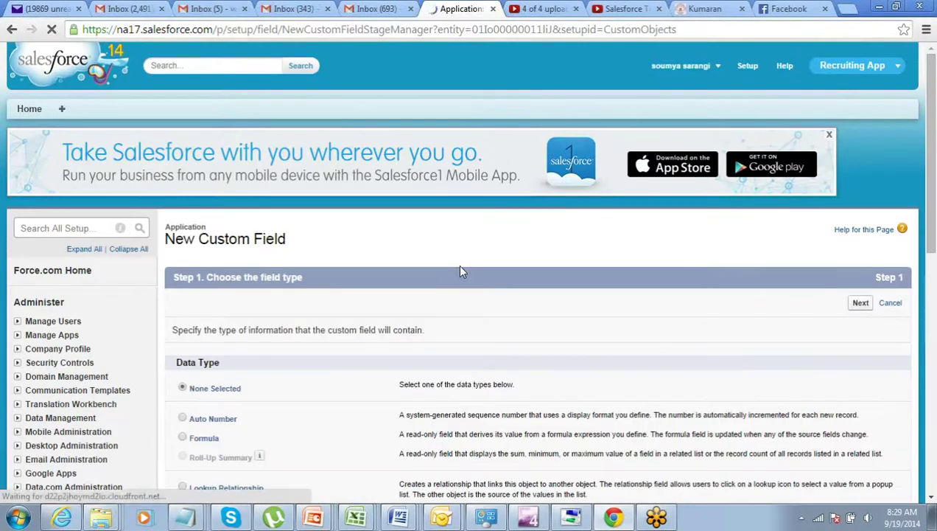
{"action": "scroll", "coordinate": [439, 310], "scroll_direction": "down", "scroll_amount": 5}
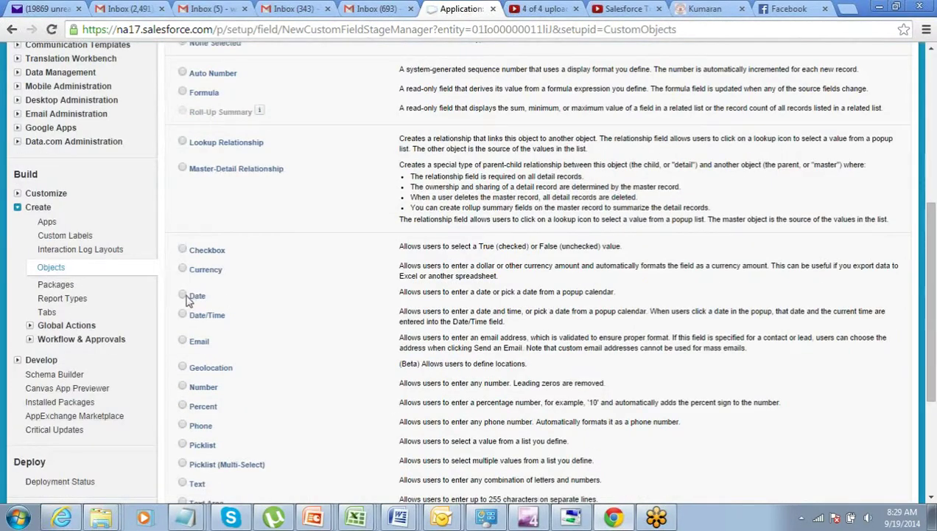
{"action": "left_click", "coordinate": [184, 295]}
{"action": "scroll", "coordinate": [477, 340], "scroll_direction": "down", "scroll_amount": 3}
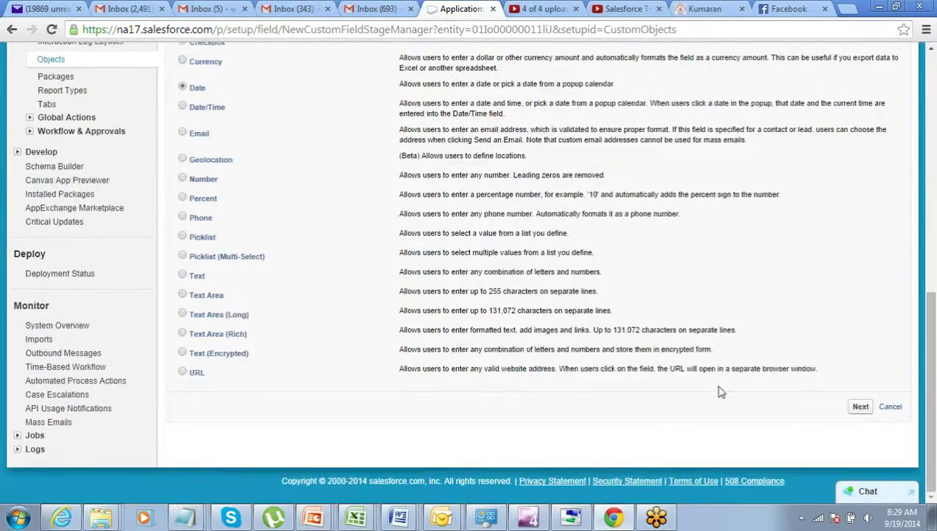
{"action": "left_click", "coordinate": [860, 406]}
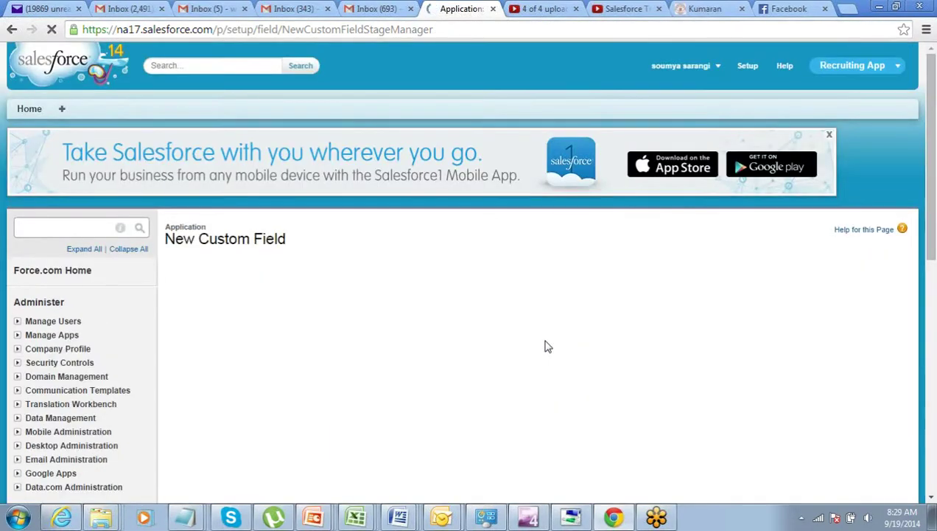
- Label the date field 'Application Date' so its field name auto-fills
{"action": "scroll", "coordinate": [545, 340], "scroll_direction": "down", "scroll_amount": 1}
{"action": "scroll", "coordinate": [546, 338], "scroll_direction": "down", "scroll_amount": 2}
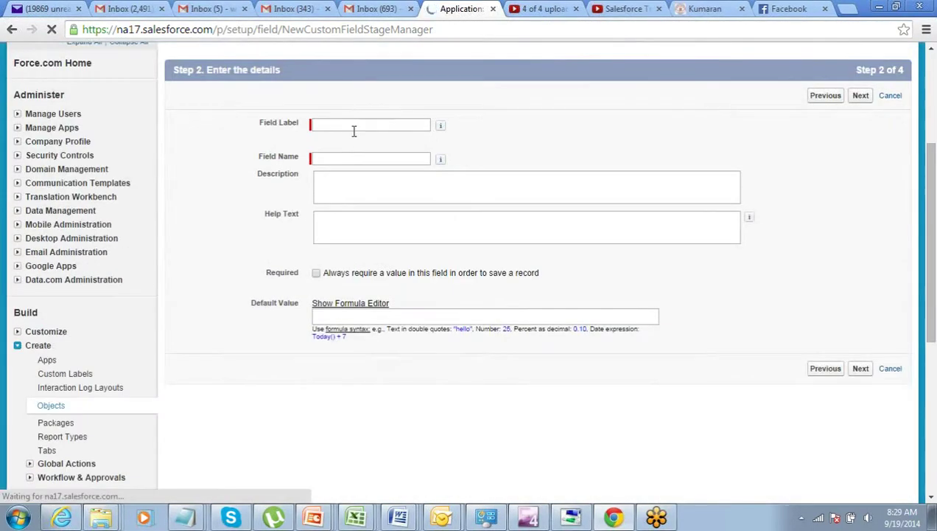
{"action": "left_click", "coordinate": [359, 127]}
{"action": "type", "text": "Appl"}
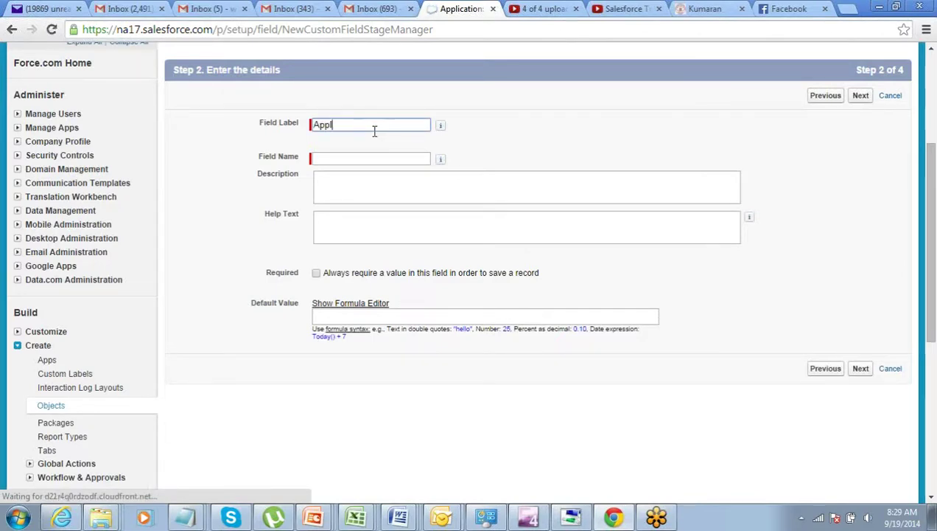
{"action": "type", "text": "ication Da"}
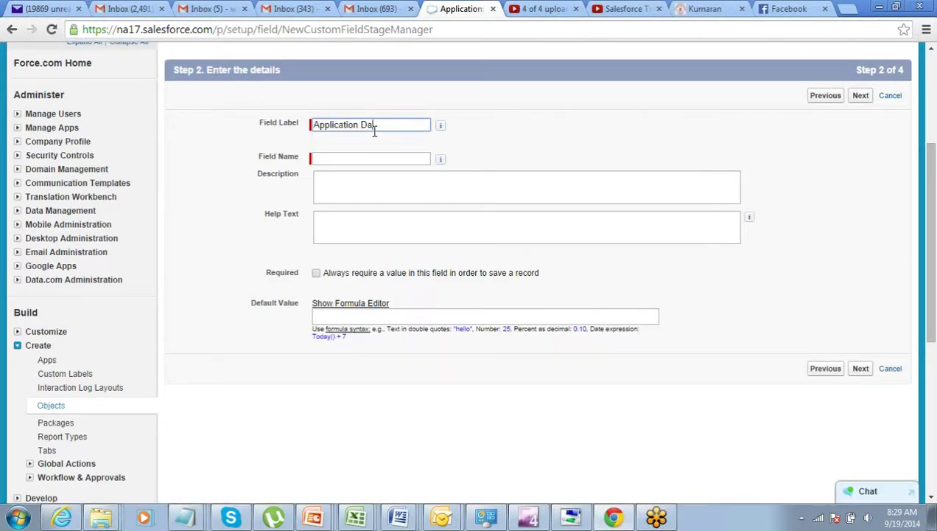
{"action": "type", "text": "te"}
{"action": "key", "text": "Tab"}
{"action": "left_click", "coordinate": [741, 296]}
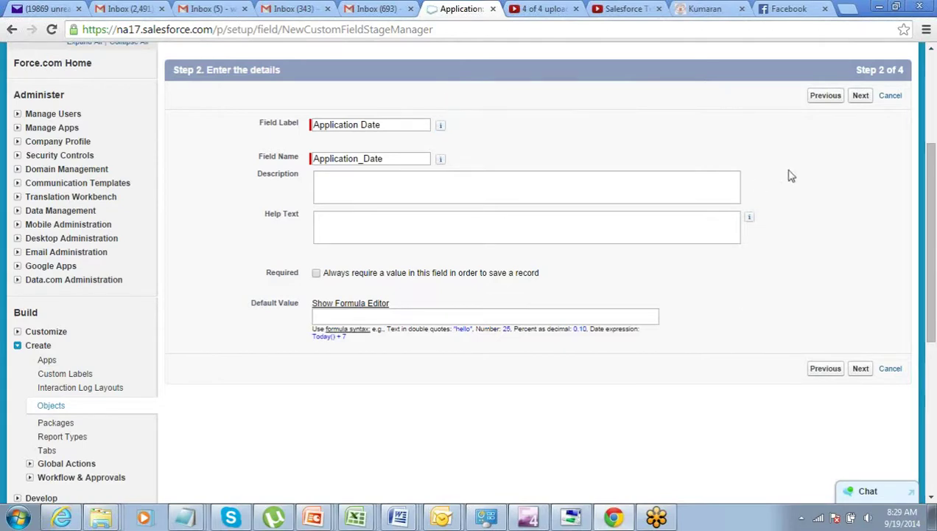
- Make Application Date visible to all profiles, keep it on Application Layout, and save
{"action": "left_click", "coordinate": [865, 99]}
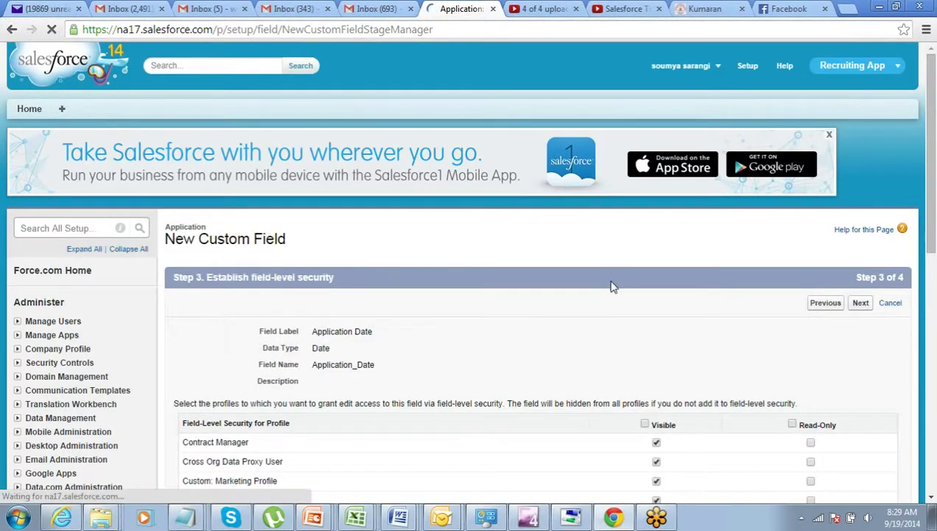
{"action": "left_click", "coordinate": [645, 423]}
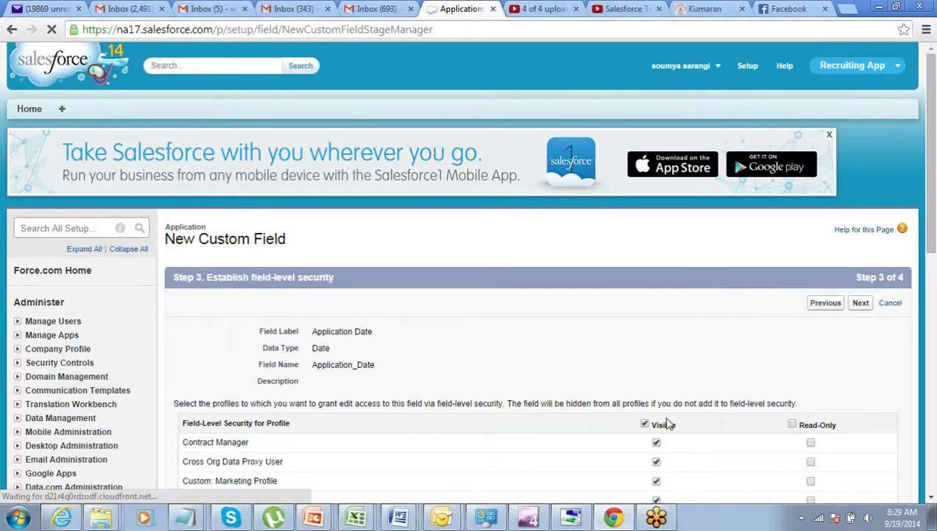
{"action": "left_click", "coordinate": [857, 304]}
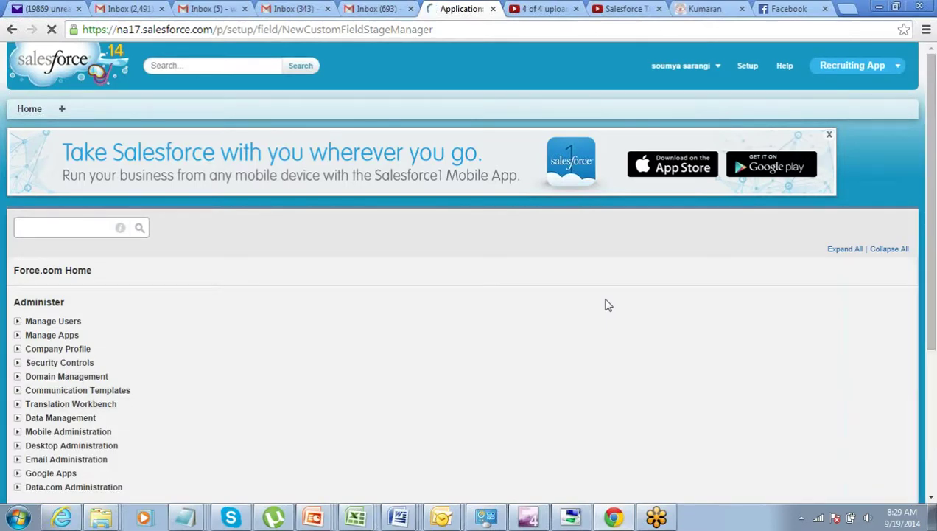
{"action": "scroll", "coordinate": [608, 304], "scroll_direction": "down", "scroll_amount": 1}
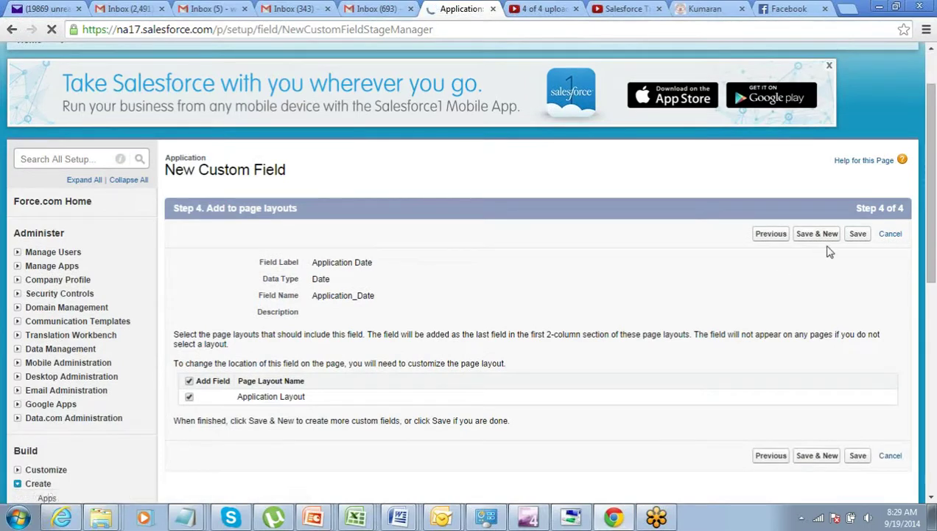
{"action": "left_click", "coordinate": [857, 234]}
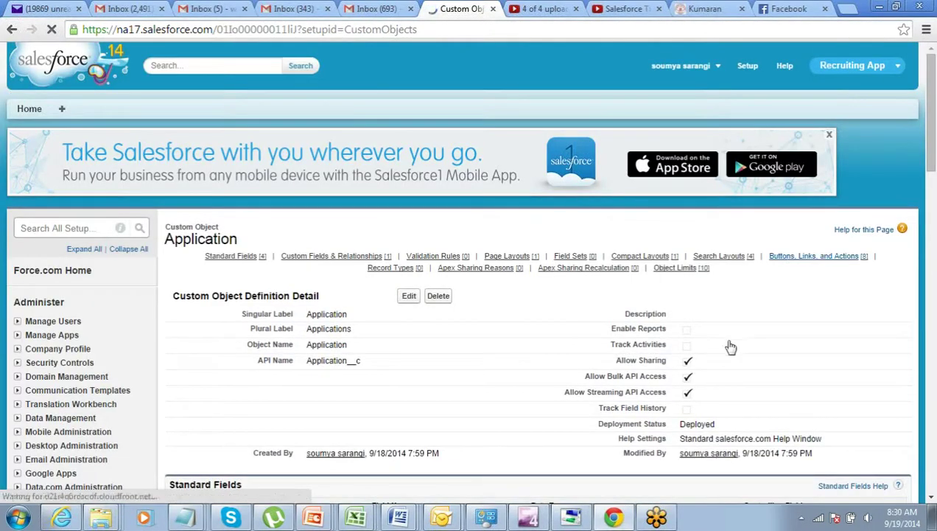
{"action": "scroll", "coordinate": [609, 352], "scroll_direction": "down", "scroll_amount": 10}
{"action": "scroll", "coordinate": [609, 352], "scroll_direction": "up", "scroll_amount": 10}
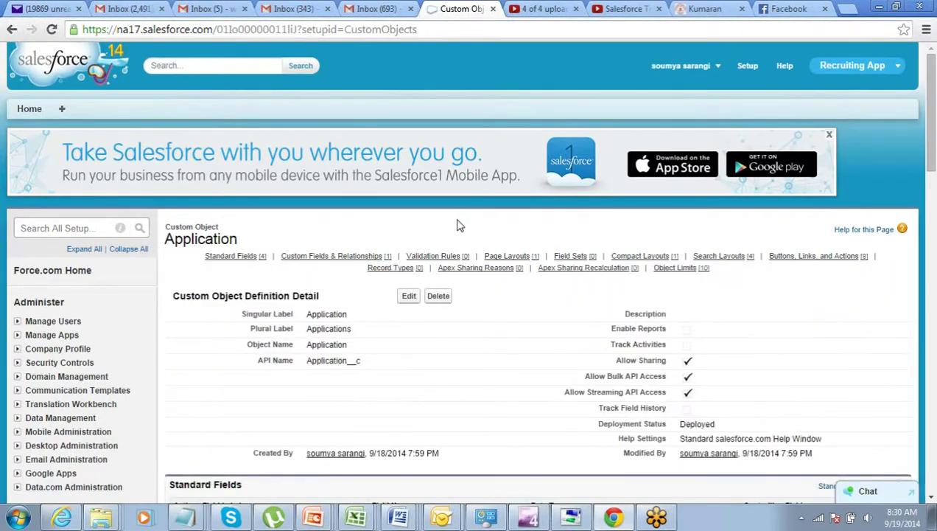
{"action": "scroll", "coordinate": [458, 224], "scroll_direction": "down", "scroll_amount": 4}
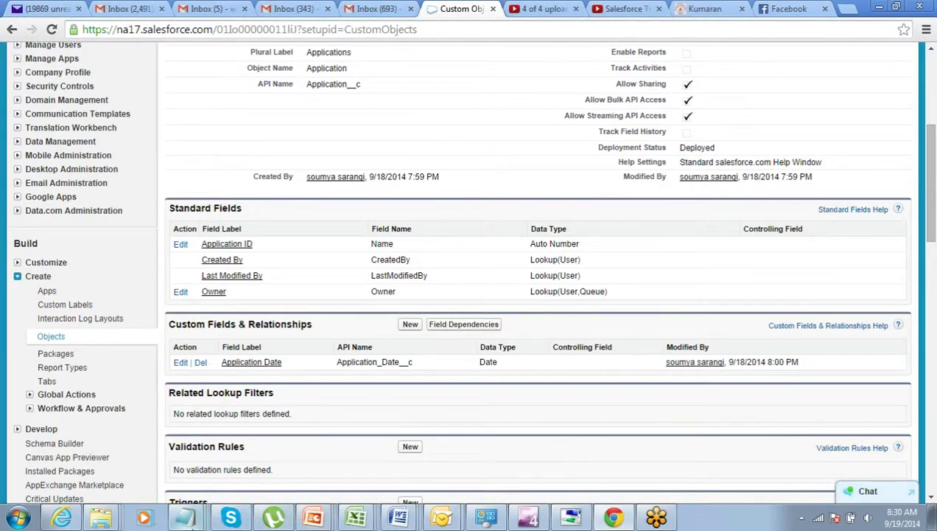
{"action": "mouse_move", "coordinate": [185, 517]}
{"action": "left_click", "coordinate": [204, 486]}
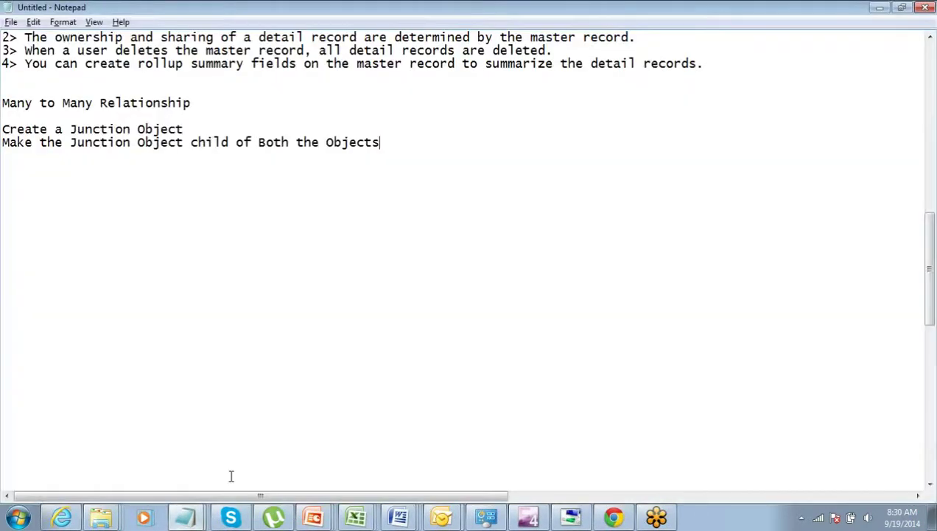
{"action": "left_click_drag", "start_coordinate": [22, 149], "coordinate": [318, 147]}
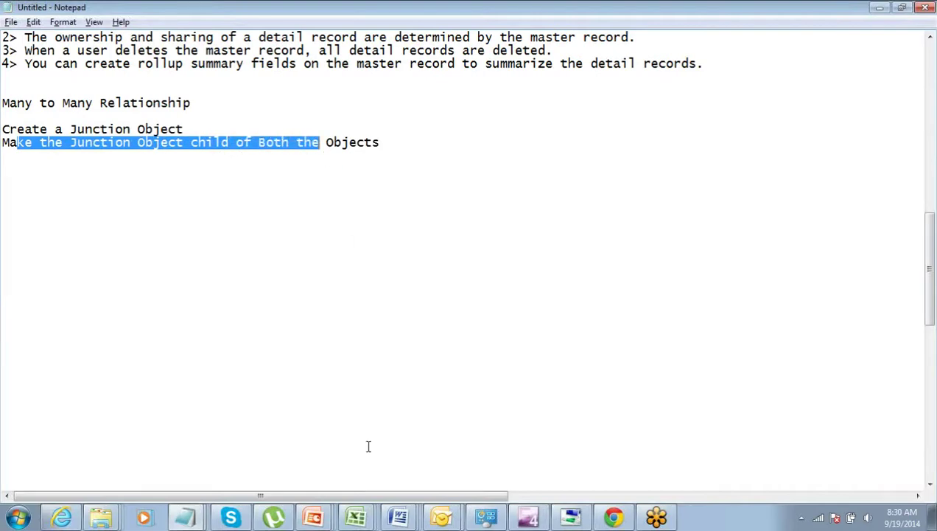
{"action": "left_click", "coordinate": [613, 517]}
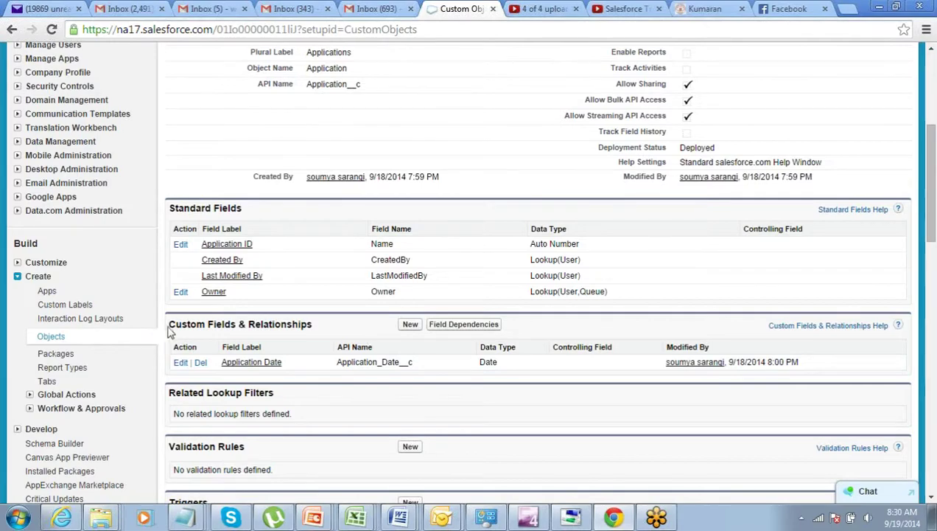
- Start a new Master-Detail Relationship field on the Application object
{"action": "scroll", "coordinate": [170, 333], "scroll_direction": "up", "scroll_amount": 4}
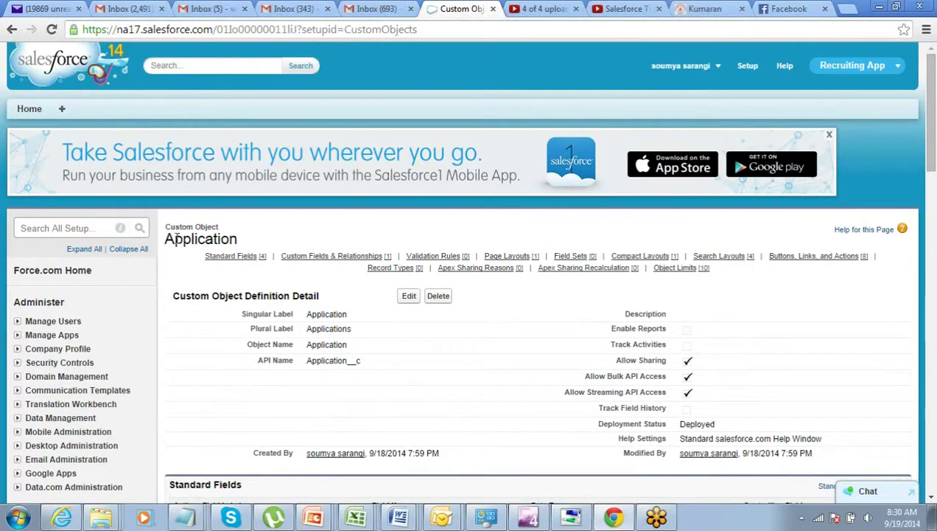
{"action": "double_click", "coordinate": [177, 238]}
{"action": "scroll", "coordinate": [176, 261], "scroll_direction": "down", "scroll_amount": 5}
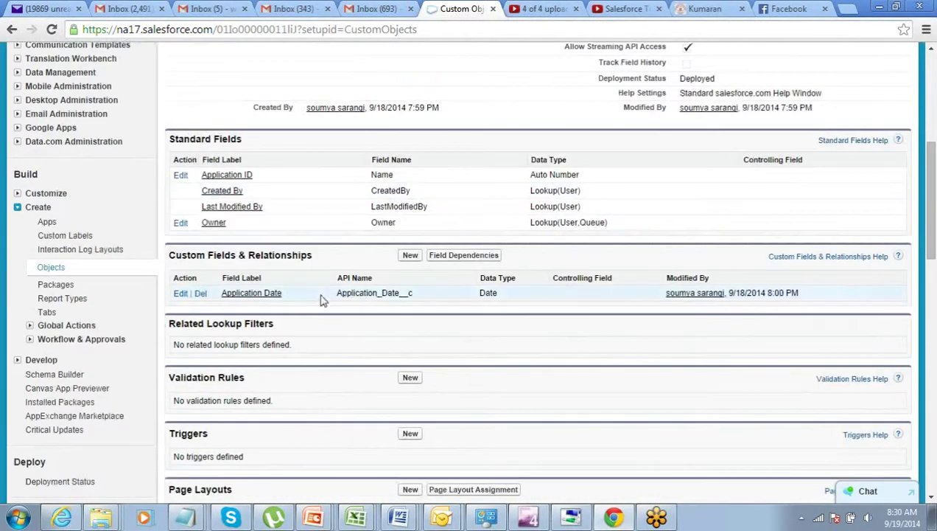
{"action": "left_click", "coordinate": [406, 264]}
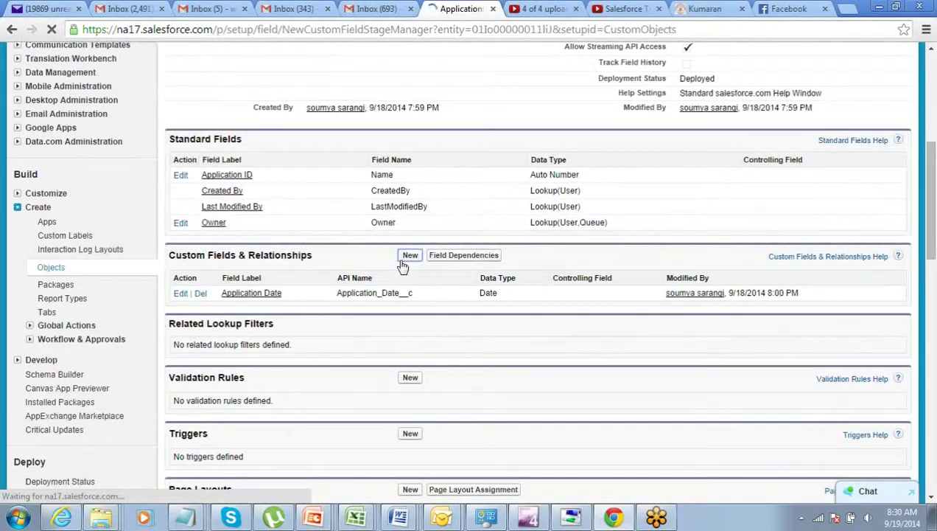
{"action": "scroll", "coordinate": [374, 294], "scroll_direction": "down", "scroll_amount": 3}
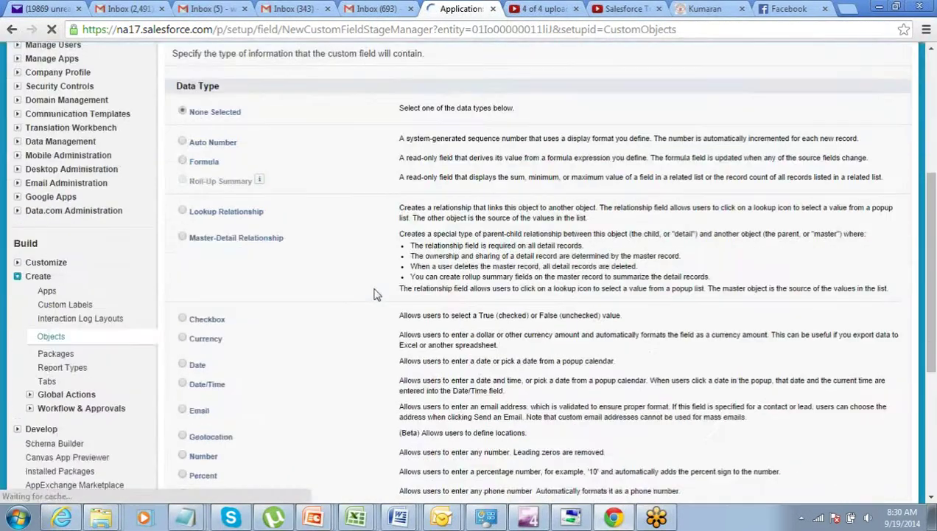
{"action": "left_click", "coordinate": [182, 238]}
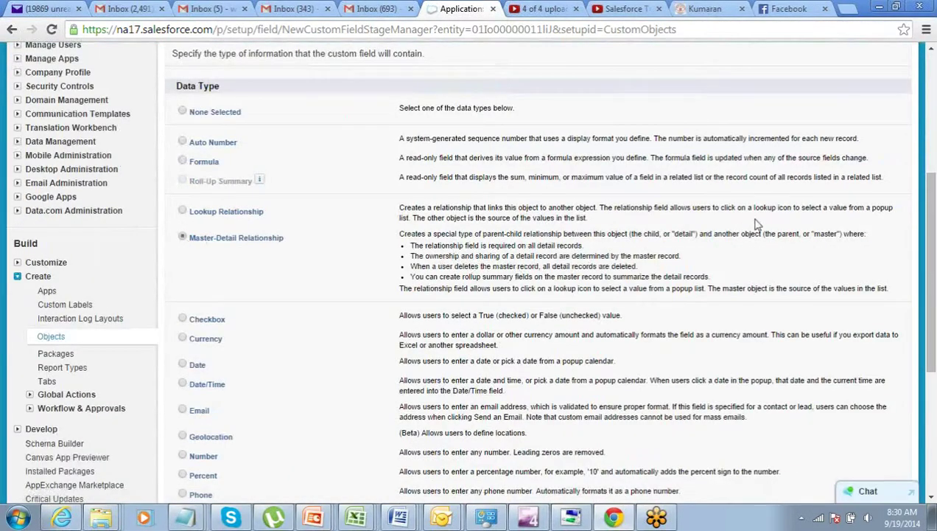
{"action": "scroll", "coordinate": [755, 224], "scroll_direction": "up", "scroll_amount": 3}
{"action": "left_click", "coordinate": [859, 234]}
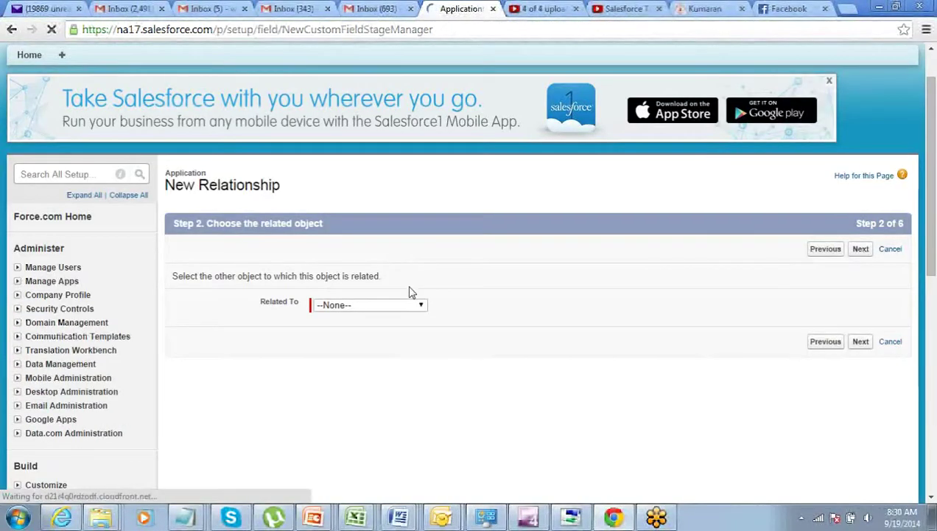
- Relate the field to Job and name it Job
{"action": "left_click", "coordinate": [408, 306]}
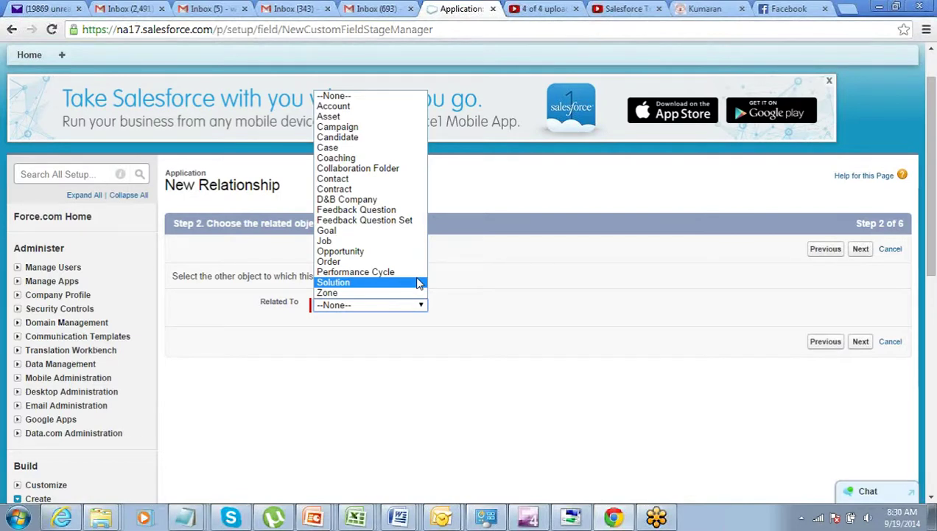
{"action": "left_click", "coordinate": [412, 241]}
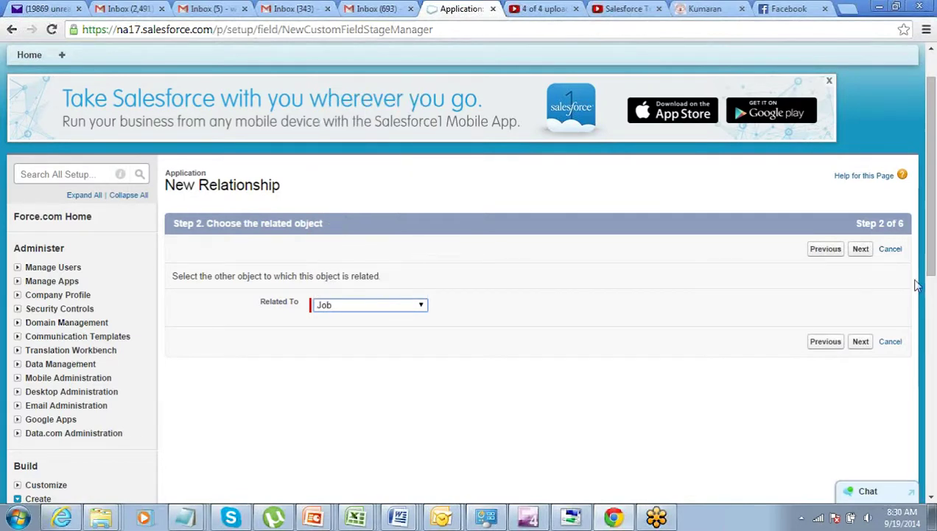
{"action": "left_click", "coordinate": [861, 250]}
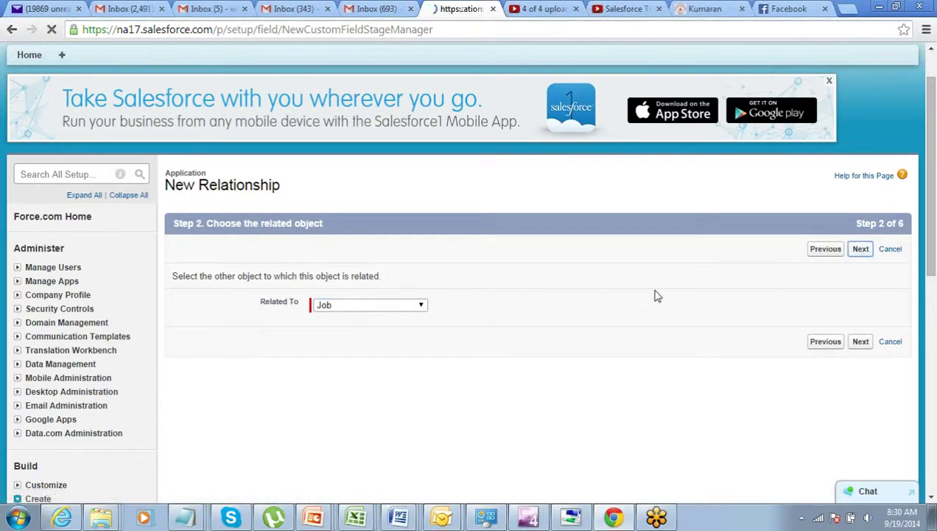
{"action": "scroll", "coordinate": [573, 304], "scroll_direction": "down", "scroll_amount": 3}
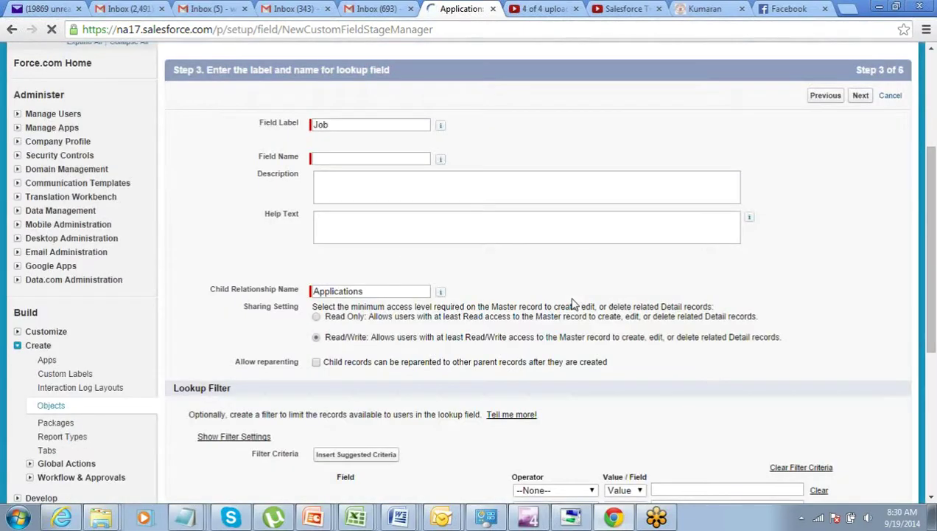
{"action": "scroll", "coordinate": [573, 304], "scroll_direction": "up", "scroll_amount": 1}
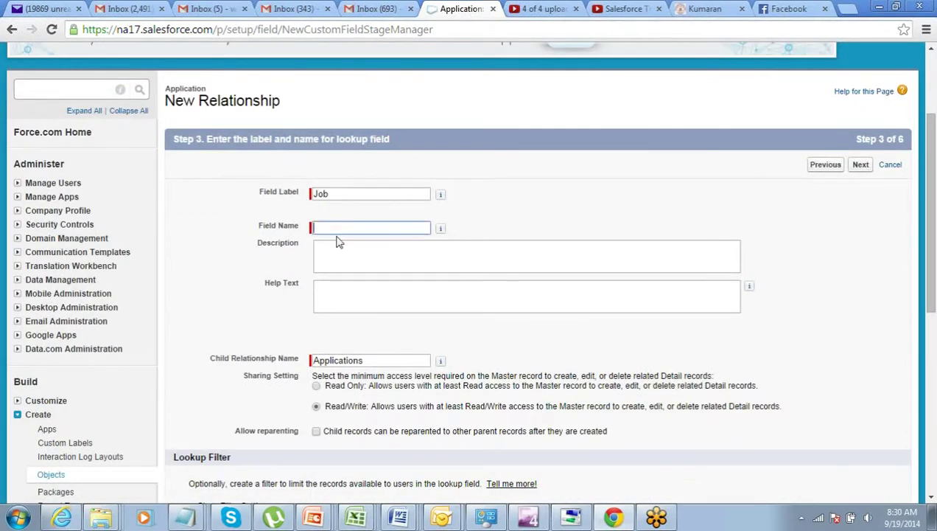
{"action": "left_click", "coordinate": [345, 194]}
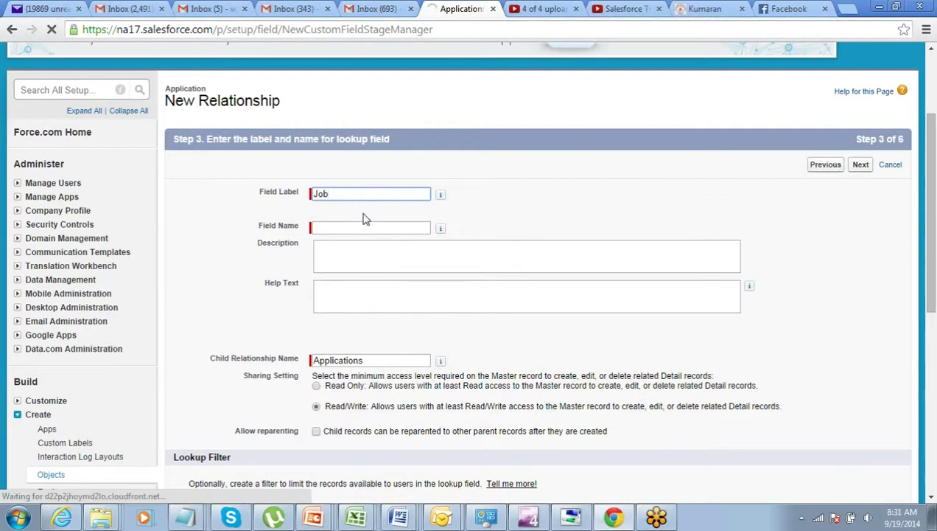
{"action": "left_click", "coordinate": [353, 231]}
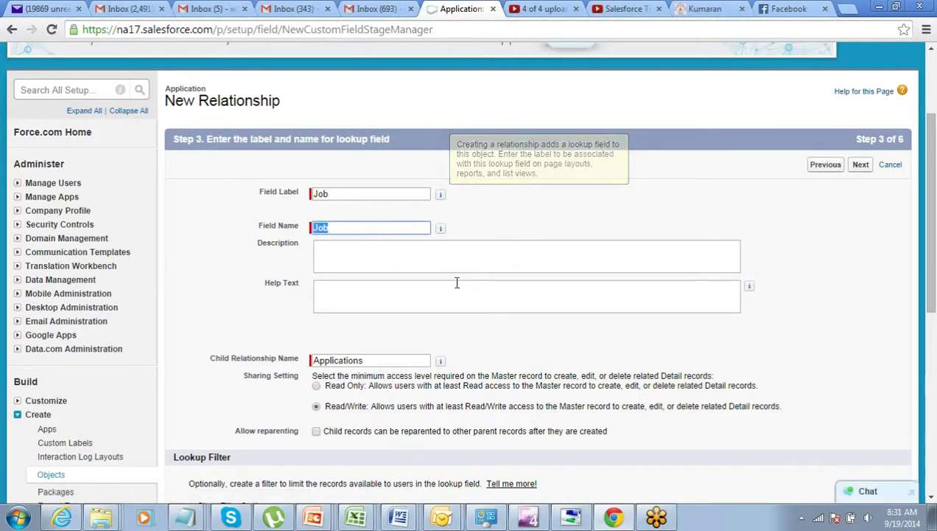
- Accept default security and Application Layout placement, then save the Job field
{"action": "scroll", "coordinate": [456, 284], "scroll_direction": "down", "scroll_amount": 3}
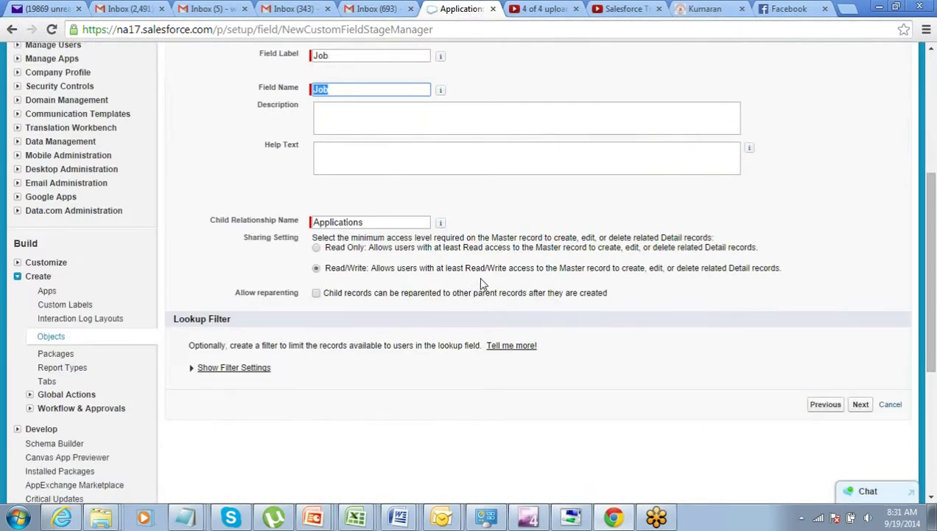
{"action": "left_click", "coordinate": [859, 405]}
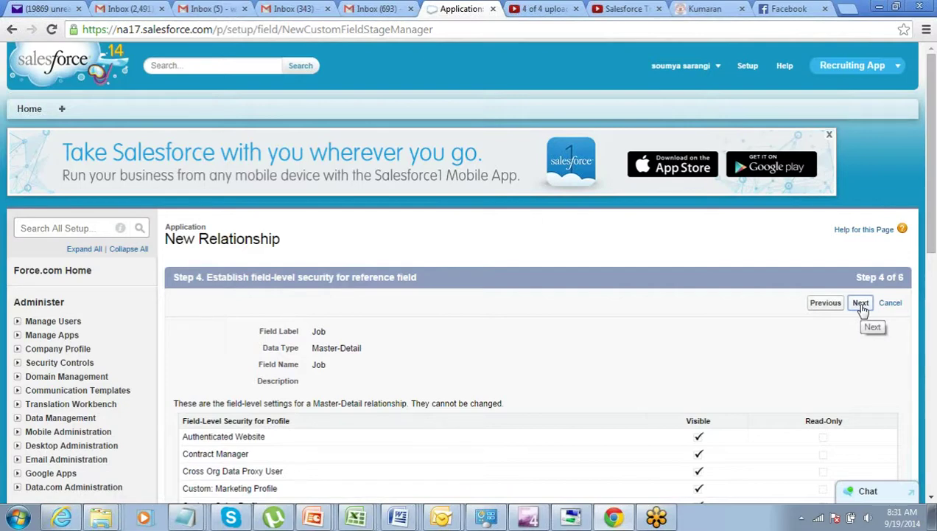
{"action": "left_click", "coordinate": [860, 307]}
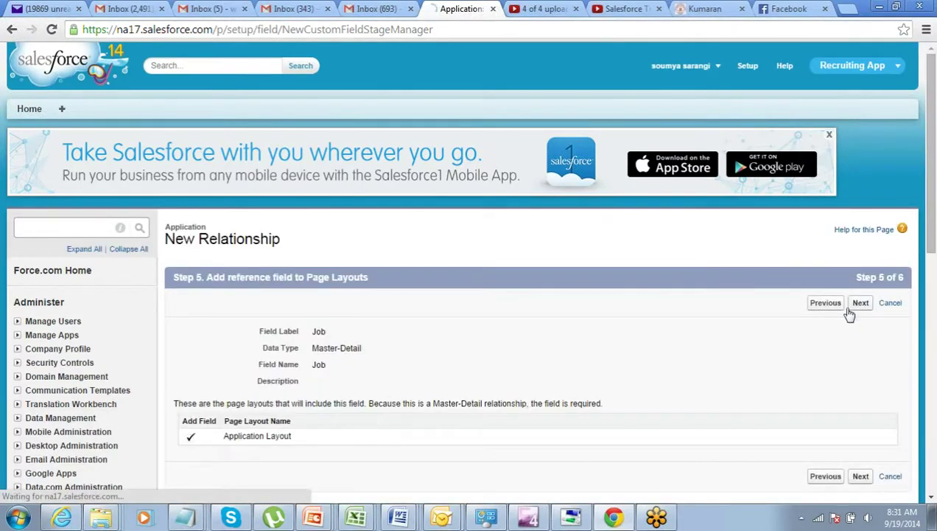
{"action": "left_click", "coordinate": [860, 303]}
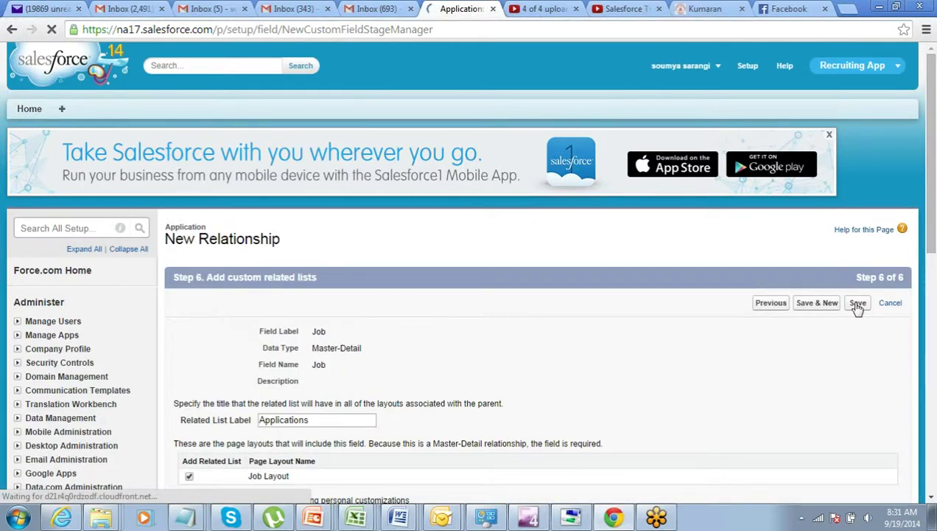
{"action": "left_click", "coordinate": [857, 303]}
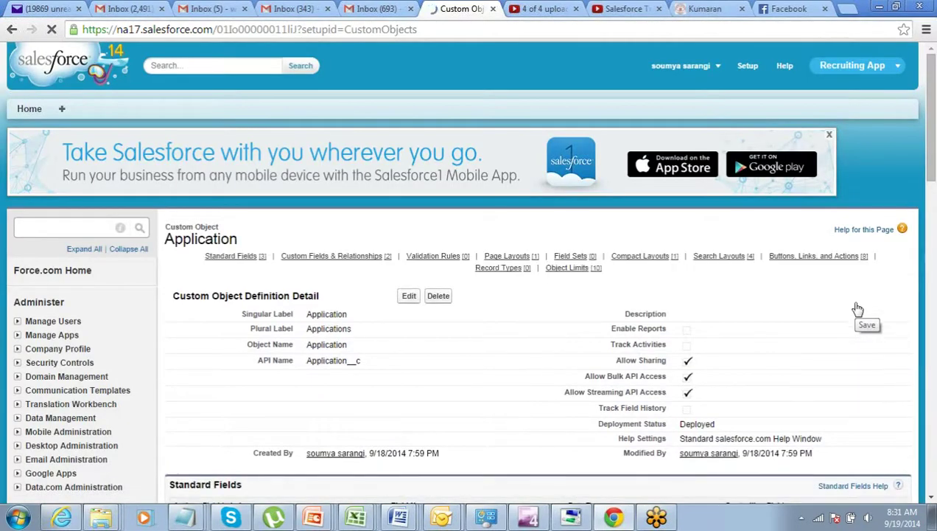
- Start another Master-Detail Relationship field on Application
{"action": "scroll", "coordinate": [857, 308], "scroll_direction": "down", "scroll_amount": 3}
{"action": "scroll", "coordinate": [857, 308], "scroll_direction": "down", "scroll_amount": 2}
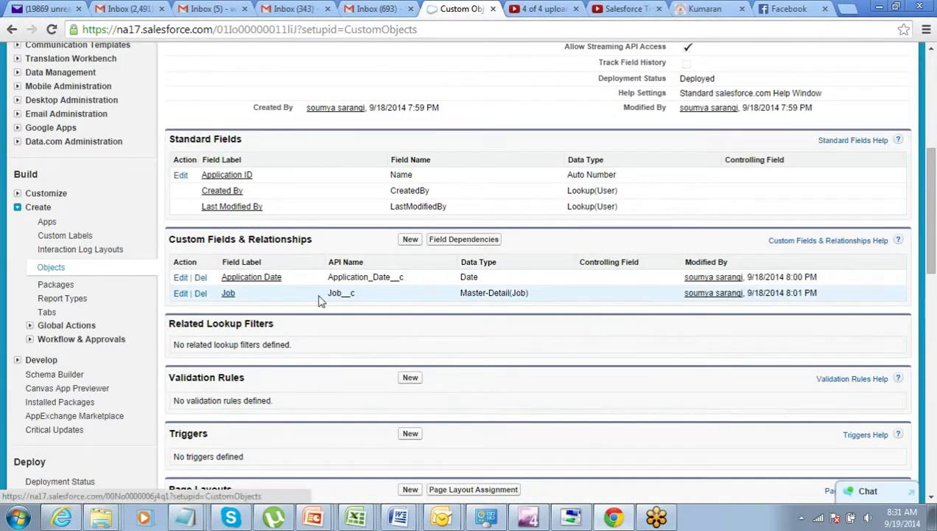
{"action": "left_click", "coordinate": [410, 239]}
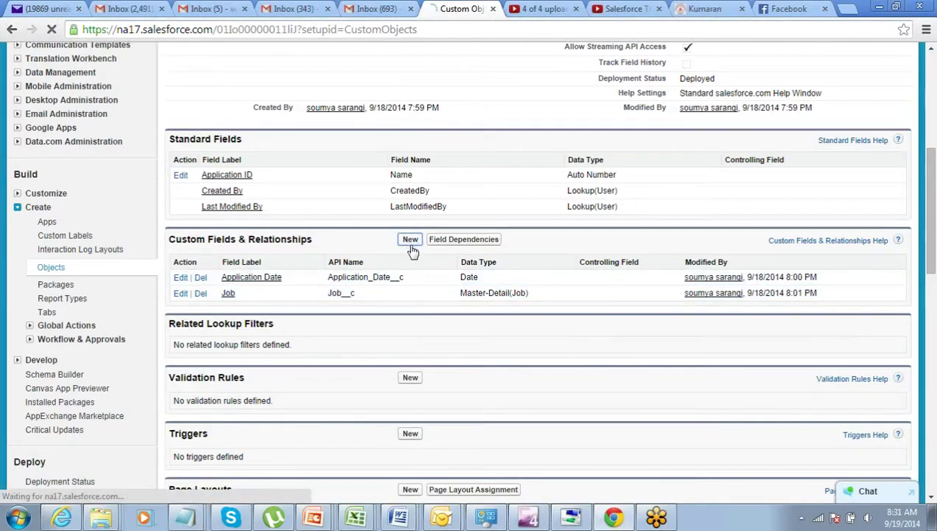
{"action": "scroll", "coordinate": [410, 280], "scroll_direction": "down", "scroll_amount": 4}
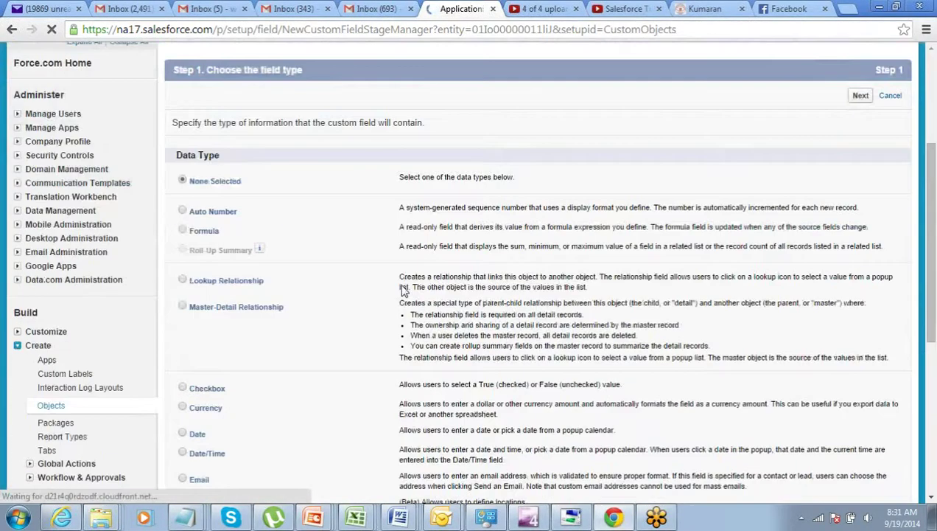
{"action": "left_click", "coordinate": [182, 168]}
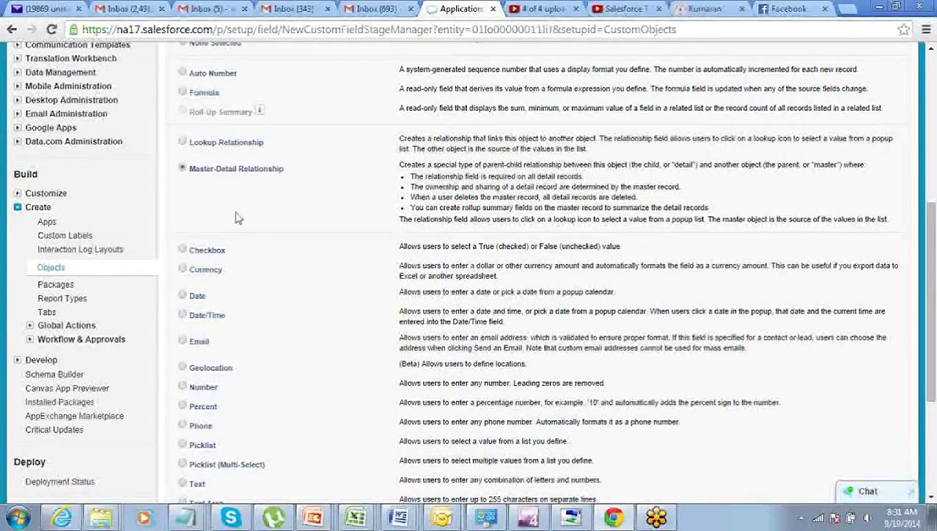
{"action": "scroll", "coordinate": [735, 225], "scroll_direction": "up", "scroll_amount": 3}
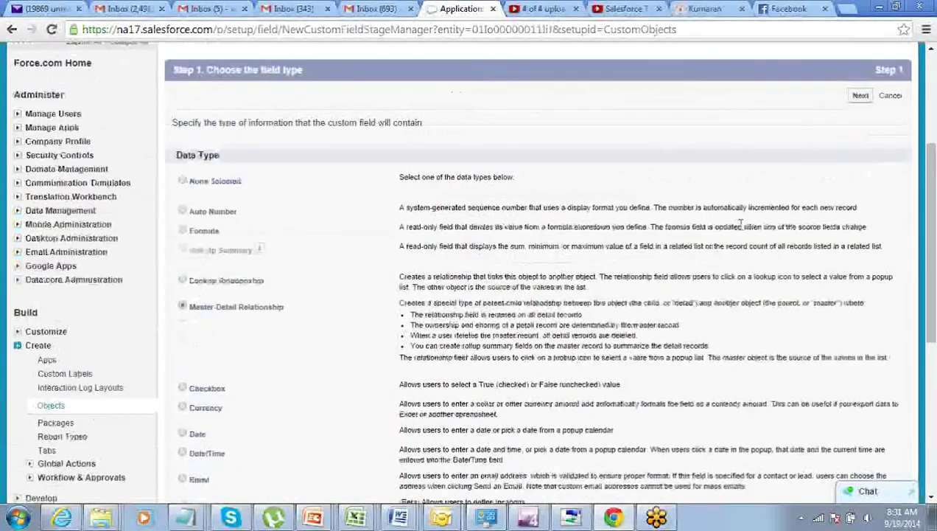
{"action": "left_click", "coordinate": [854, 99]}
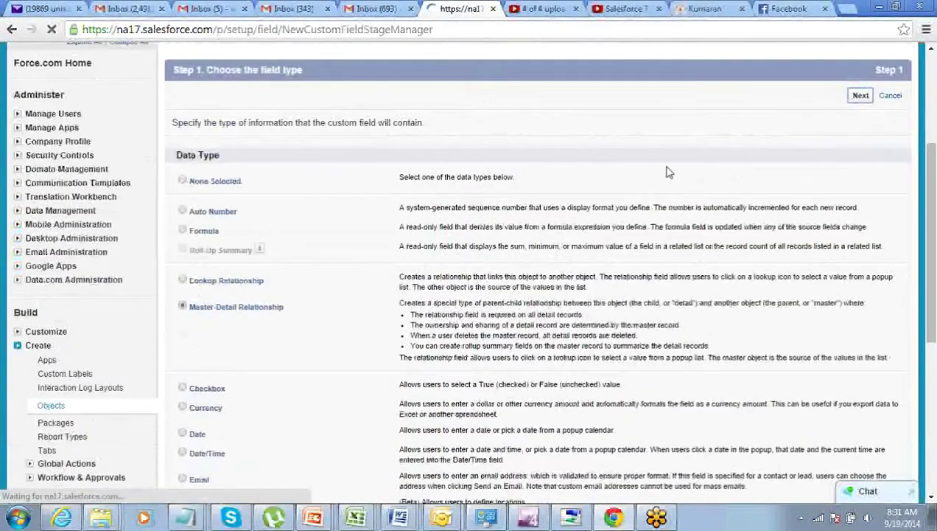
- Relate the field to Candidate, with label and field name Candidate
{"action": "scroll", "coordinate": [352, 224], "scroll_direction": "down", "scroll_amount": 2}
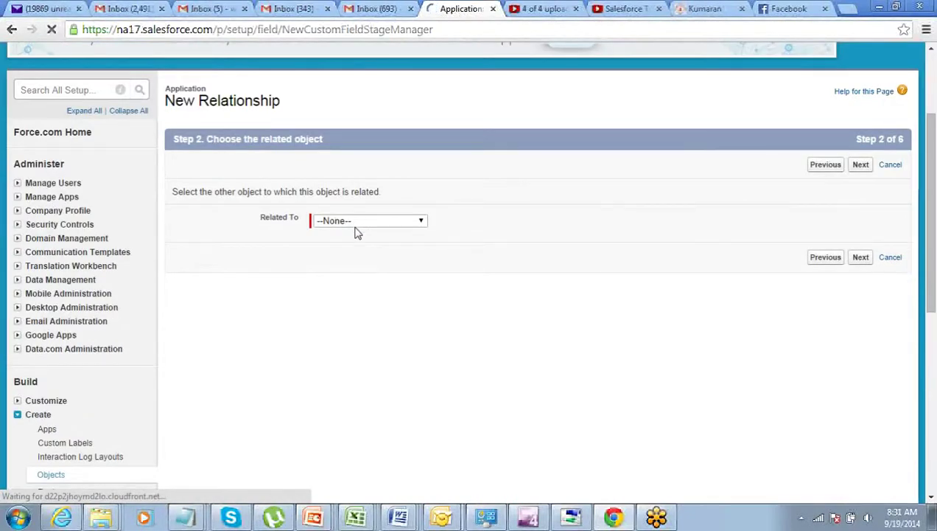
{"action": "left_click", "coordinate": [356, 221]}
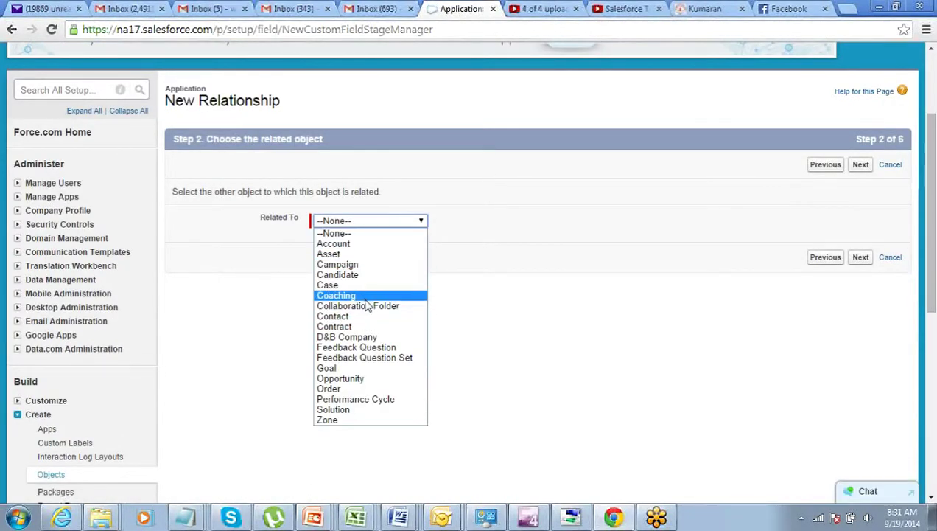
{"action": "left_click", "coordinate": [369, 275]}
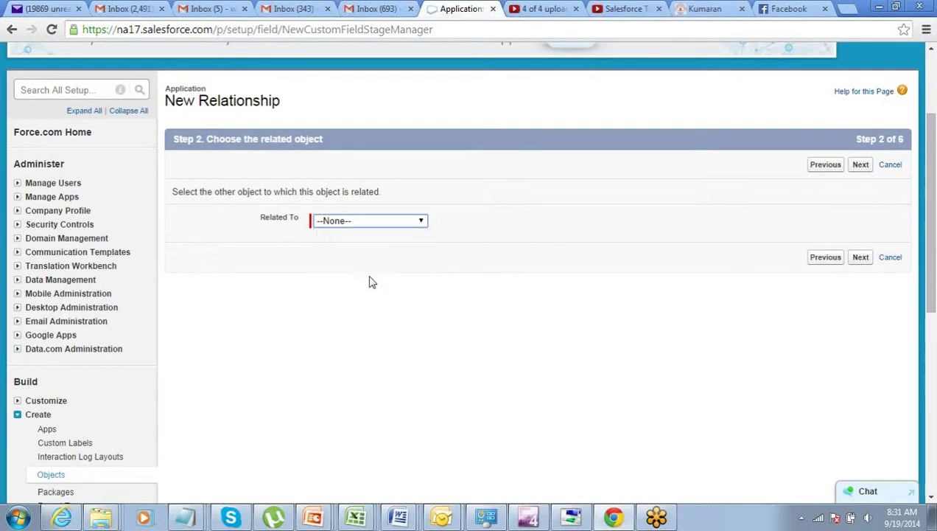
{"action": "left_click", "coordinate": [861, 165]}
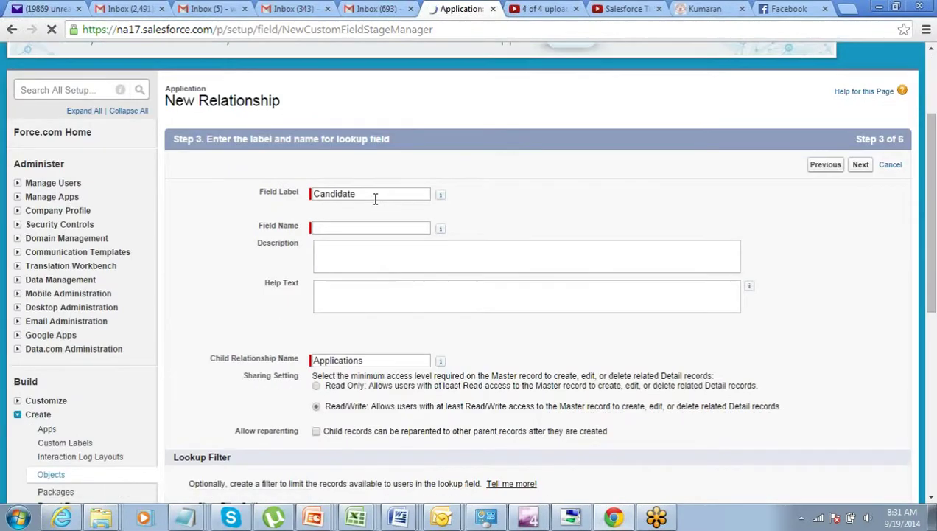
{"action": "left_click", "coordinate": [376, 199]}
{"action": "key", "text": "Tab"}
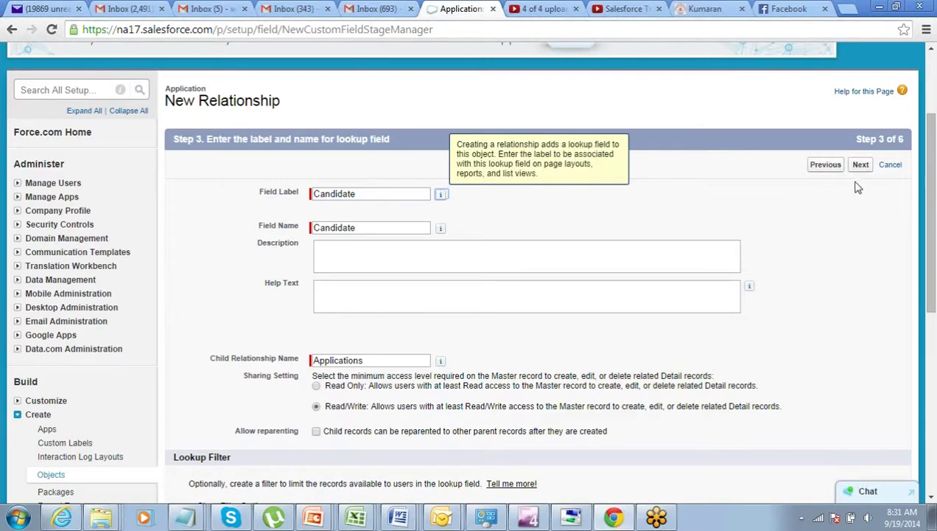
- Accept default security and layout settings, then save the Candidate field
{"action": "left_click", "coordinate": [861, 166]}
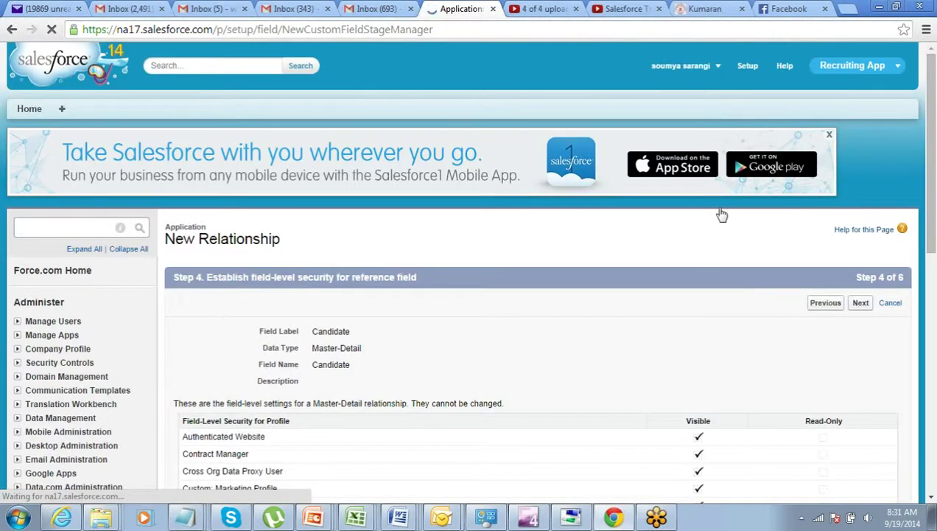
{"action": "left_click", "coordinate": [859, 303]}
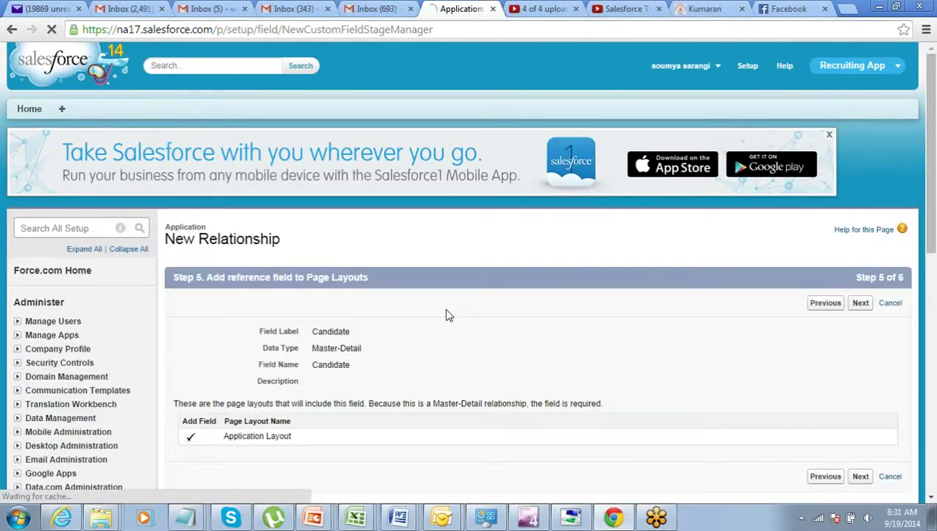
{"action": "left_click", "coordinate": [860, 305]}
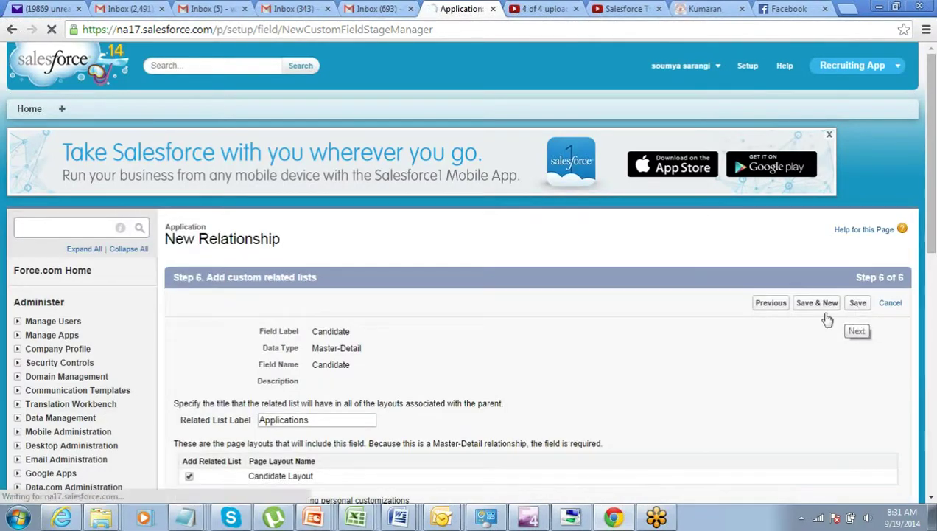
{"action": "left_click", "coordinate": [857, 304]}
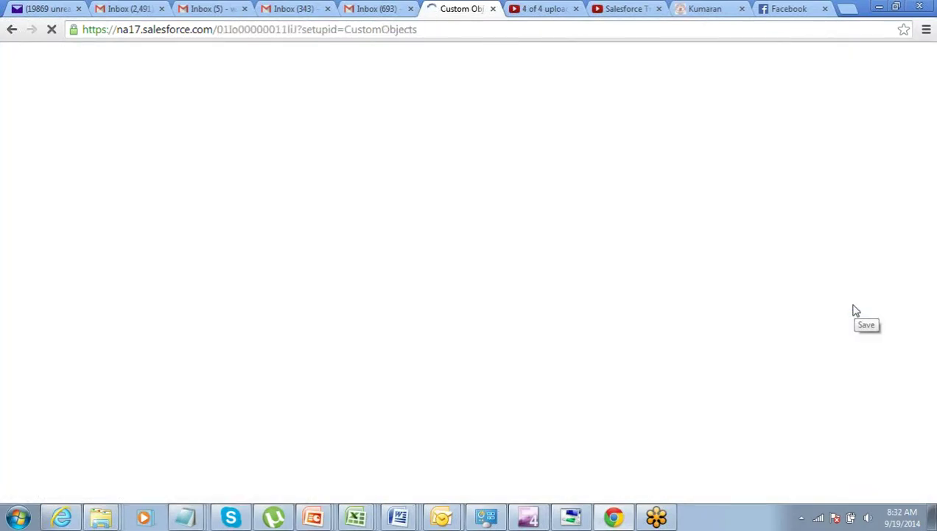
- Review the Candidate and Job master-detail fields under Custom Fields & Relationships
{"action": "scroll", "coordinate": [788, 322], "scroll_direction": "down", "scroll_amount": 3}
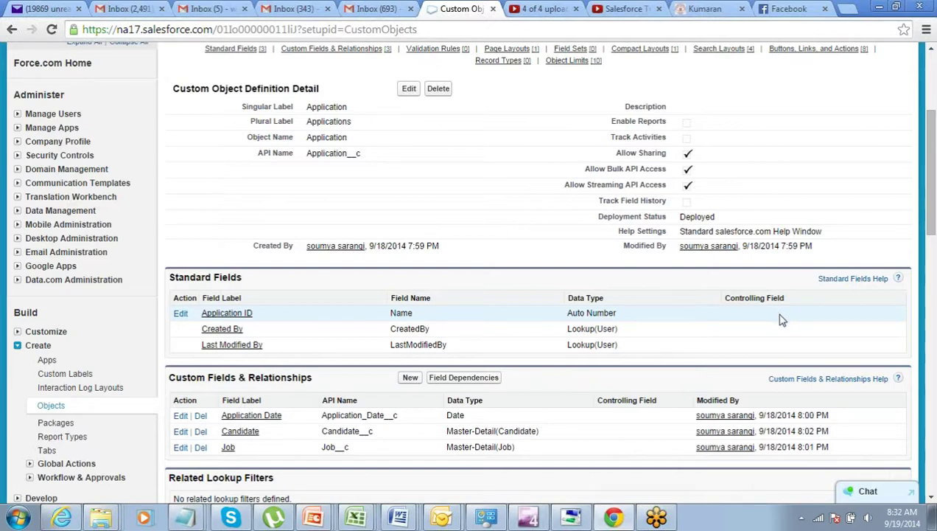
{"action": "scroll", "coordinate": [785, 326], "scroll_direction": "up", "scroll_amount": 1}
{"action": "scroll", "coordinate": [785, 328], "scroll_direction": "down", "scroll_amount": 2}
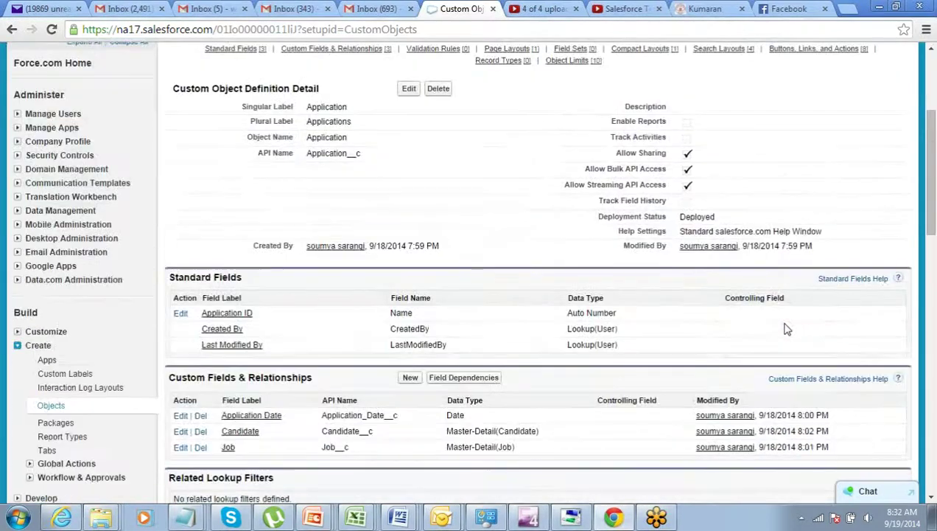
{"action": "scroll", "coordinate": [787, 327], "scroll_direction": "down", "scroll_amount": 3}
{"action": "scroll", "coordinate": [787, 328], "scroll_direction": "up", "scroll_amount": 6}
{"action": "scroll", "coordinate": [787, 328], "scroll_direction": "down", "scroll_amount": 3}
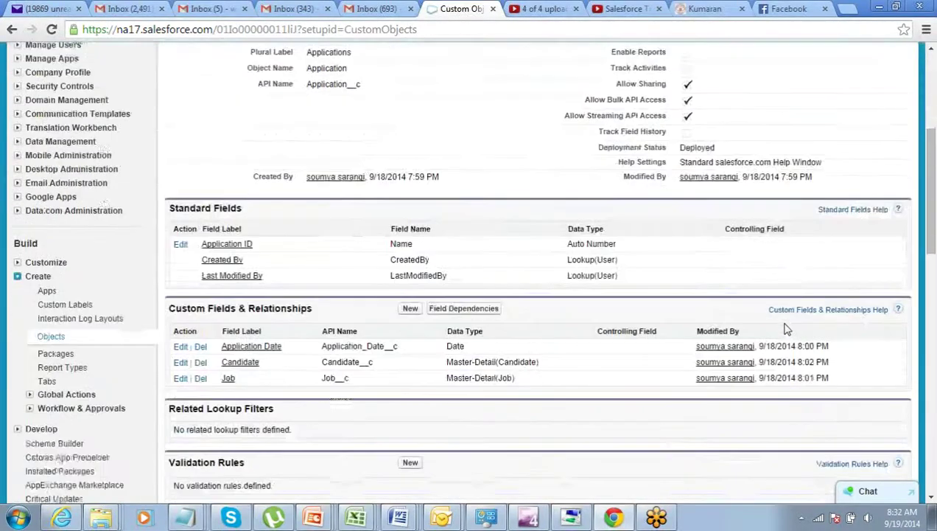
{"action": "scroll", "coordinate": [787, 328], "scroll_direction": "up", "scroll_amount": 4}
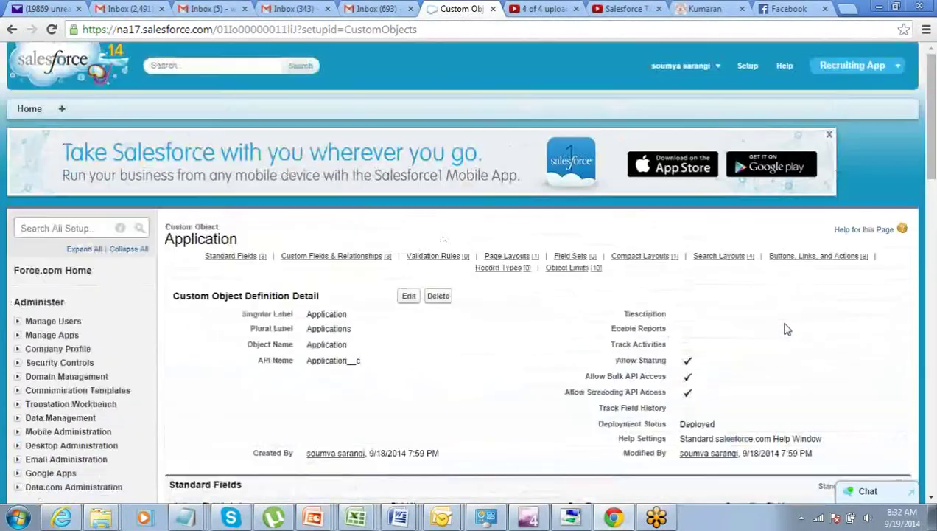
{"action": "scroll", "coordinate": [787, 329], "scroll_direction": "down", "scroll_amount": 1}
{"action": "scroll", "coordinate": [785, 329], "scroll_direction": "down", "scroll_amount": 3}
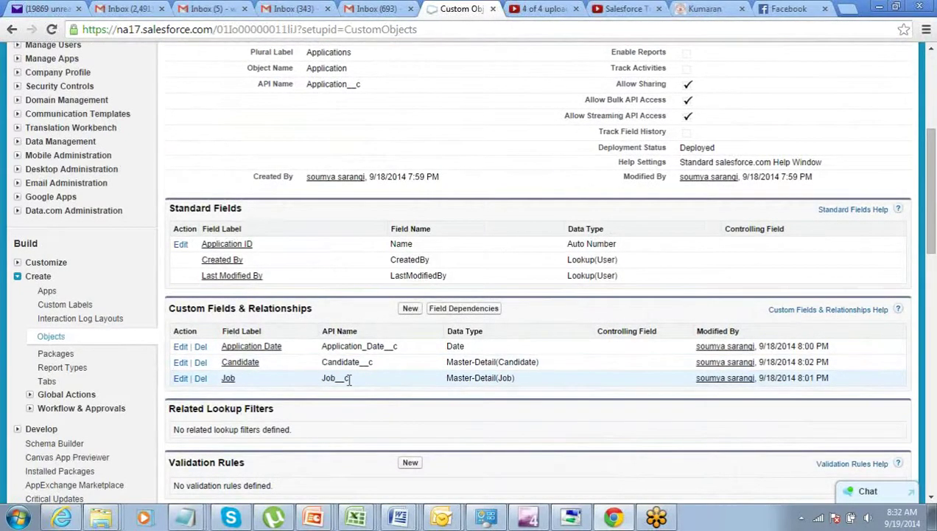
{"action": "double_click", "coordinate": [349, 378]}
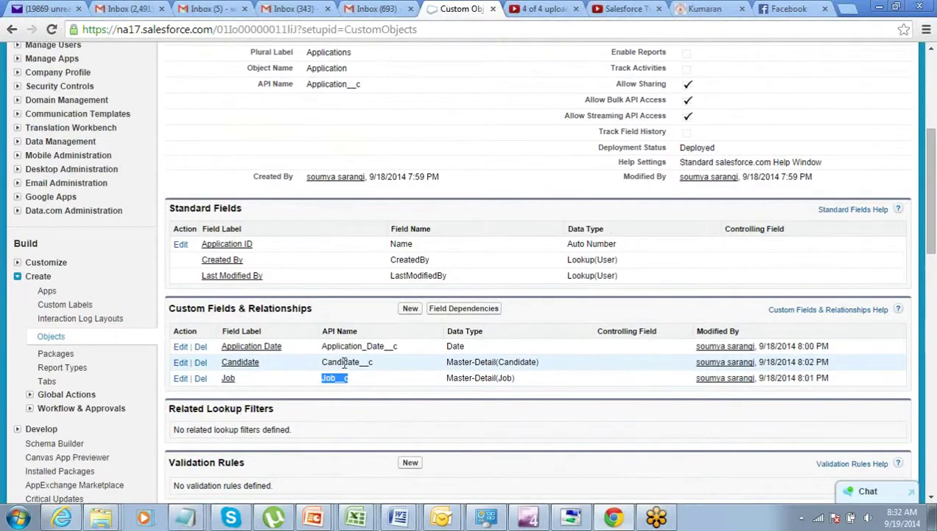
- Go to the Custom Tabs setup page
{"action": "scroll", "coordinate": [344, 362], "scroll_direction": "up", "scroll_amount": 4}
{"action": "scroll", "coordinate": [341, 367], "scroll_direction": "down", "scroll_amount": 2}
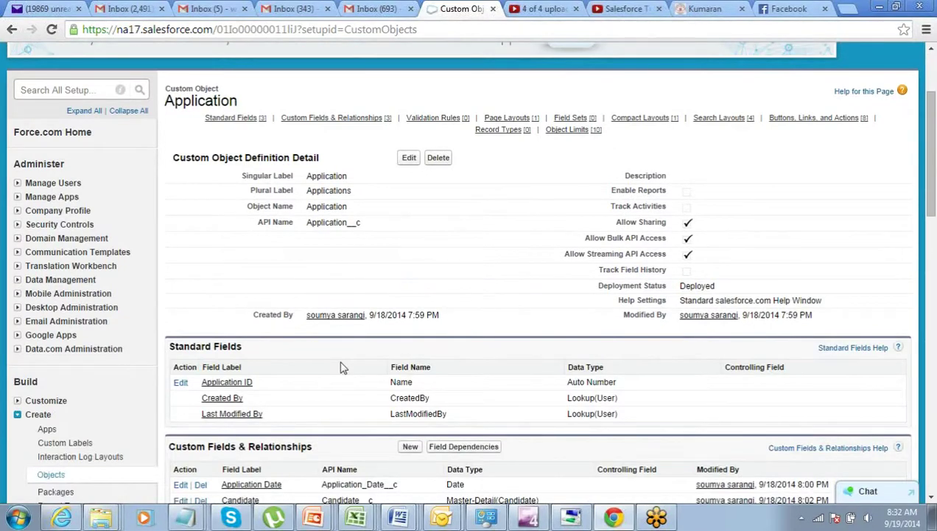
{"action": "scroll", "coordinate": [341, 367], "scroll_direction": "up", "scroll_amount": 2}
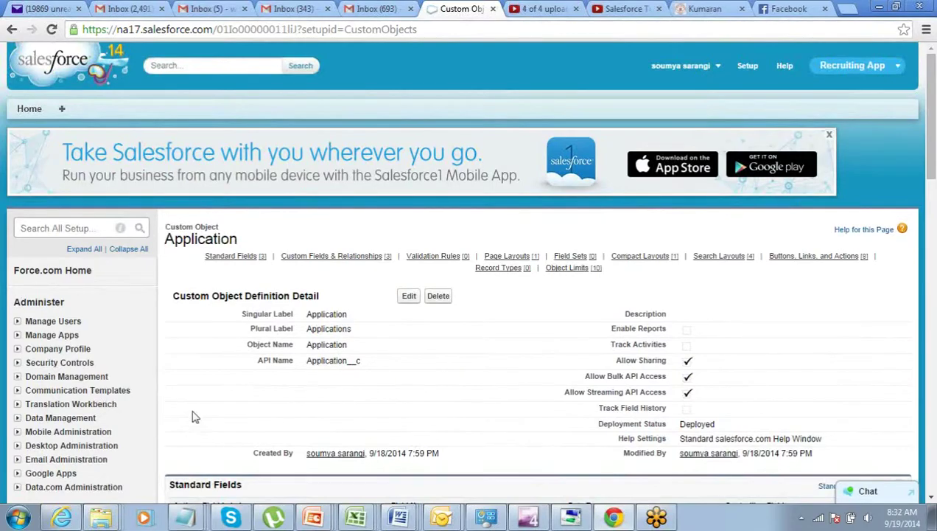
{"action": "scroll", "coordinate": [191, 417], "scroll_direction": "down", "scroll_amount": 3}
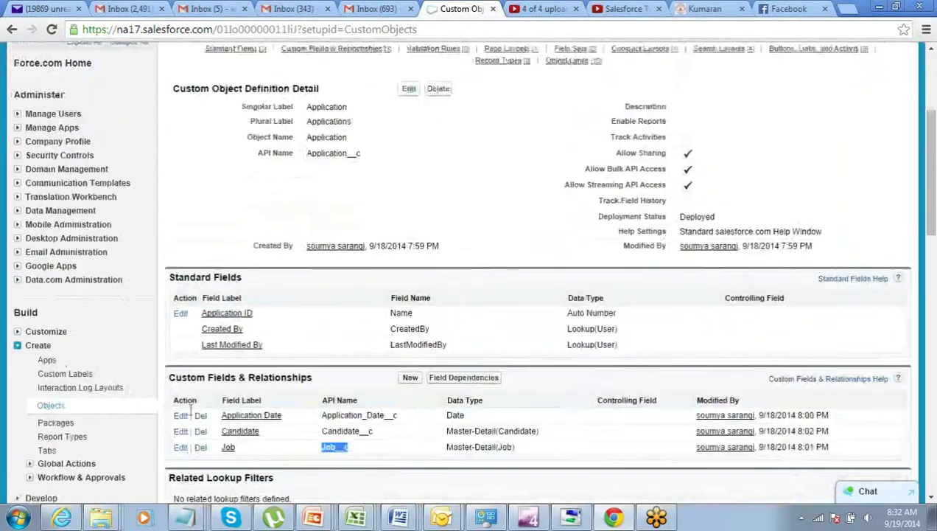
{"action": "scroll", "coordinate": [190, 409], "scroll_direction": "up", "scroll_amount": 3}
{"action": "scroll", "coordinate": [112, 225], "scroll_direction": "down", "scroll_amount": 4}
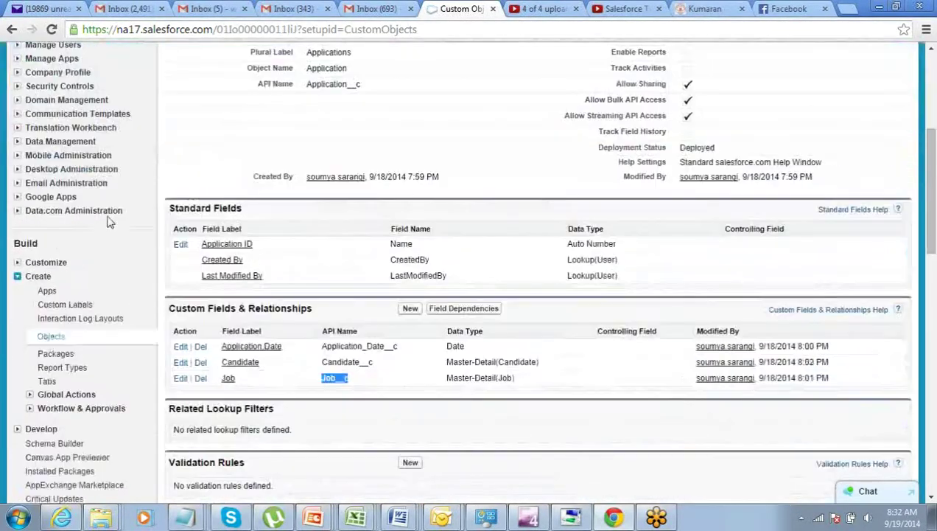
{"action": "scroll", "coordinate": [114, 234], "scroll_direction": "down", "scroll_amount": 3}
{"action": "left_click", "coordinate": [46, 174]}
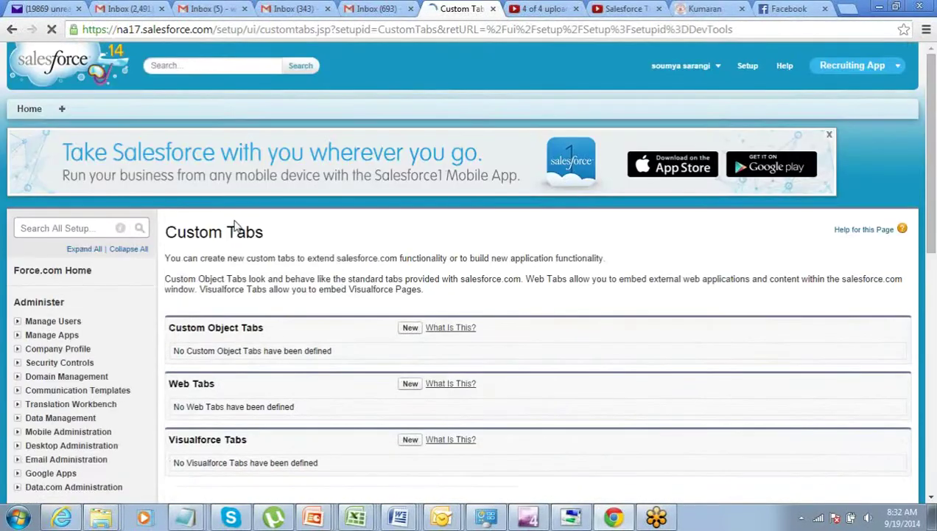
- Create a new custom object tab for Job with the Bell tab style
{"action": "scroll", "coordinate": [235, 226], "scroll_direction": "down", "scroll_amount": 1}
{"action": "scroll", "coordinate": [235, 226], "scroll_direction": "down", "scroll_amount": 1}
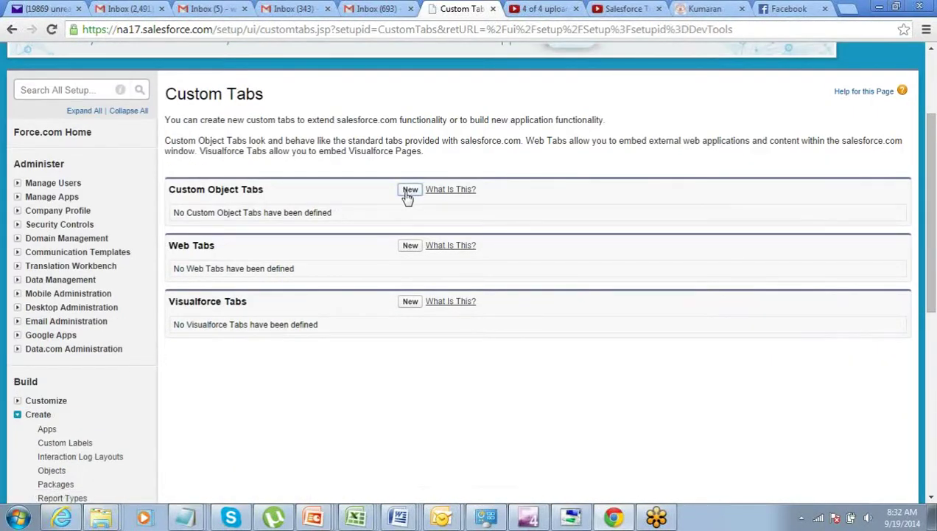
{"action": "left_click", "coordinate": [409, 190]}
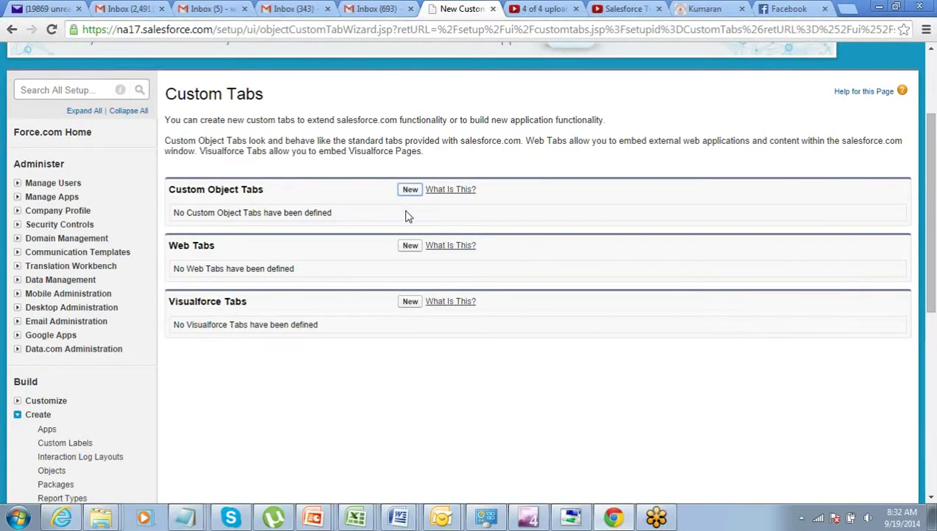
{"action": "scroll", "coordinate": [368, 264], "scroll_direction": "down", "scroll_amount": 1}
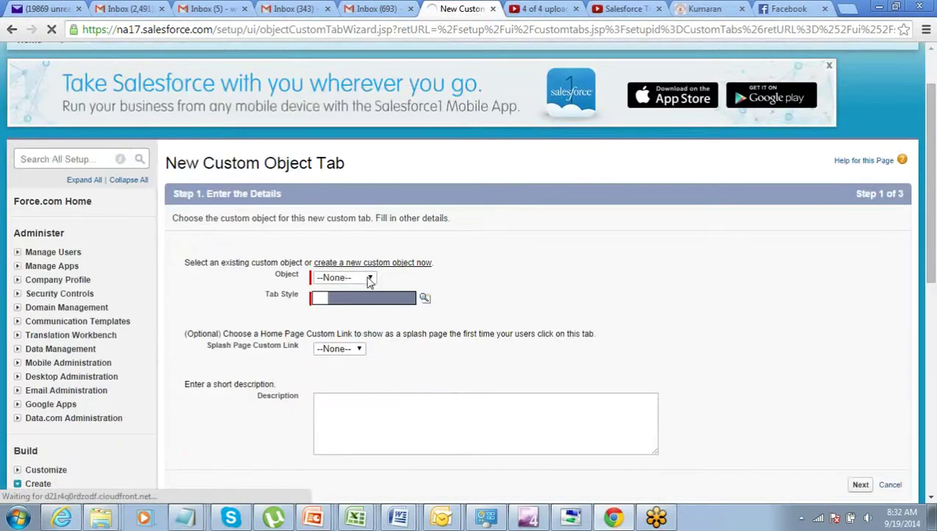
{"action": "left_click", "coordinate": [368, 278]}
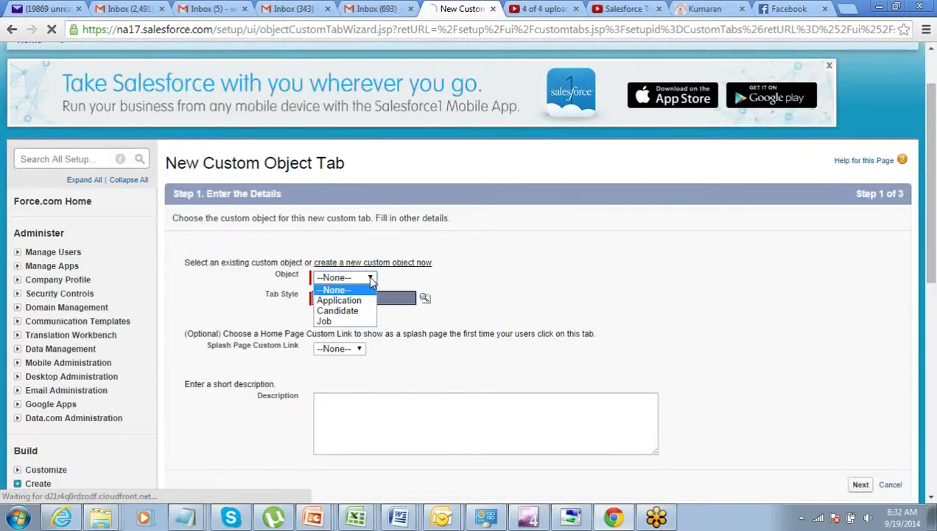
{"action": "left_click", "coordinate": [361, 321]}
{"action": "left_click", "coordinate": [424, 298]}
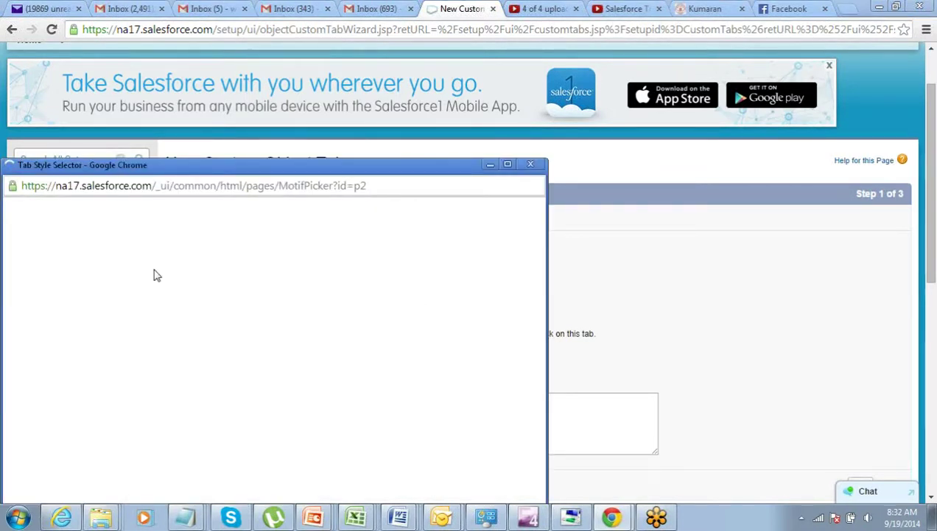
{"action": "left_click", "coordinate": [182, 267]}
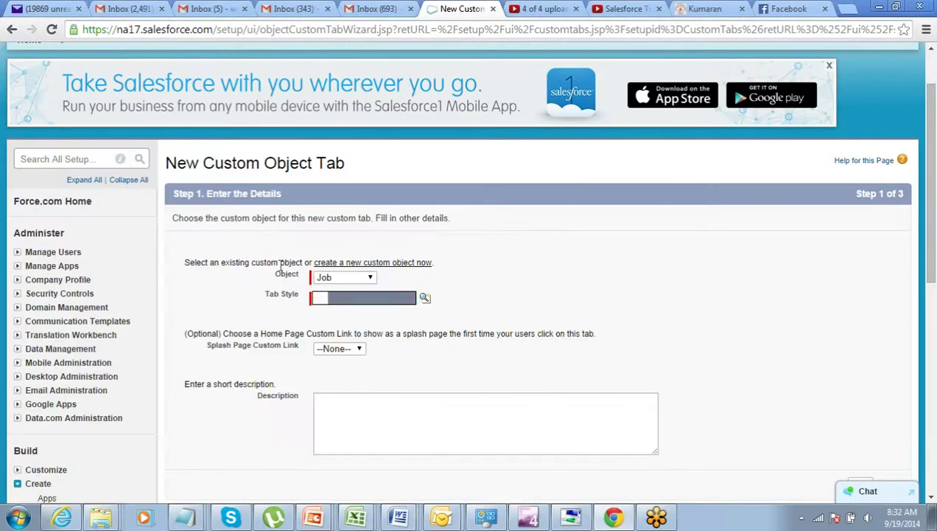
- Keep default profile visibility and all apps, then save the Jobs tab
{"action": "scroll", "coordinate": [852, 332], "scroll_direction": "down", "scroll_amount": 2}
{"action": "left_click", "coordinate": [860, 346]}
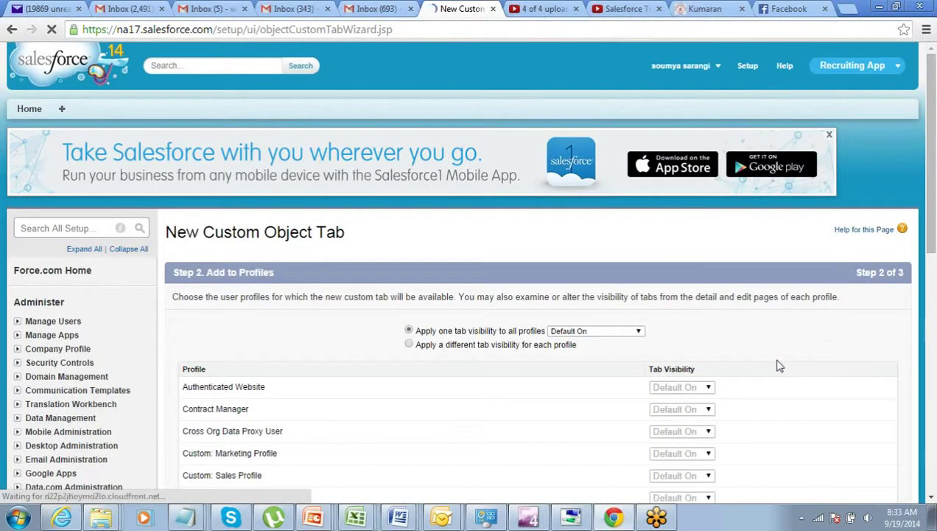
{"action": "scroll", "coordinate": [773, 361], "scroll_direction": "down", "scroll_amount": 7}
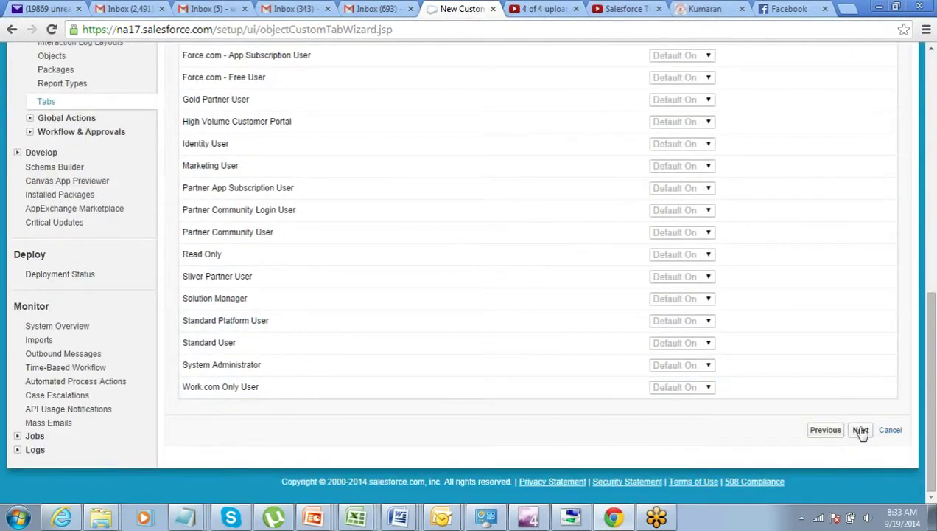
{"action": "left_click", "coordinate": [859, 430]}
{"action": "scroll", "coordinate": [755, 321], "scroll_direction": "down", "scroll_amount": 4}
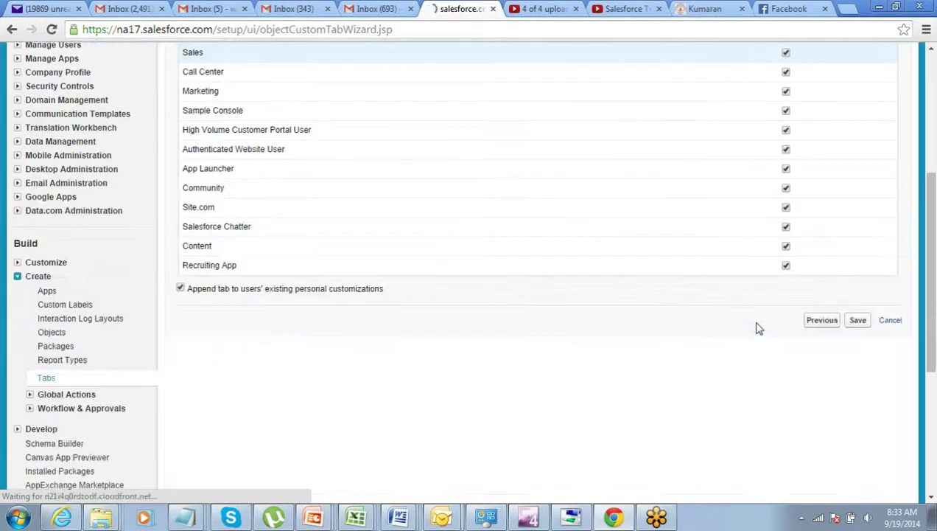
{"action": "left_click", "coordinate": [861, 321]}
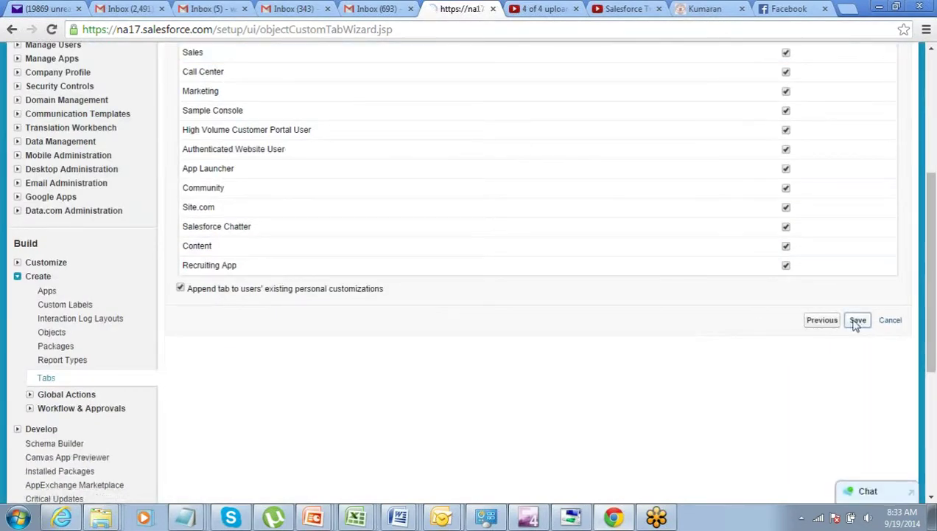
{"action": "scroll", "coordinate": [507, 322], "scroll_direction": "down", "scroll_amount": 2}
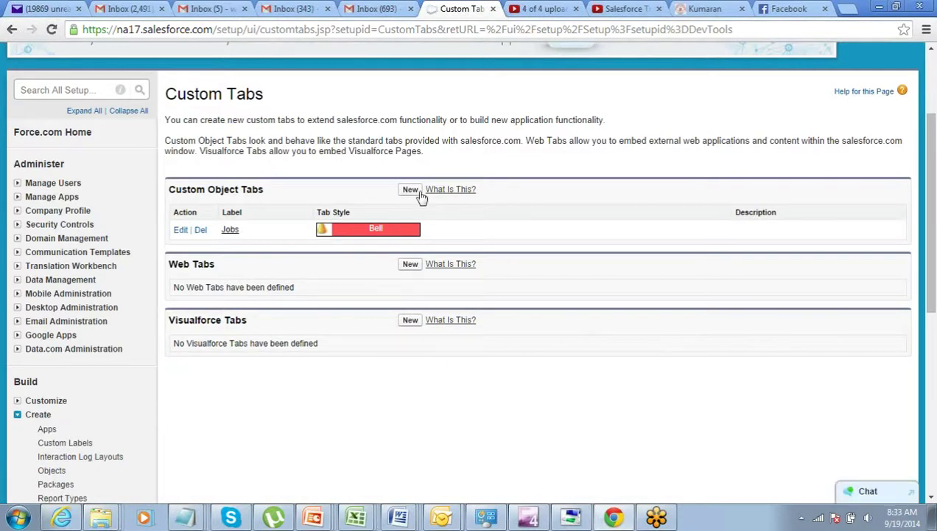
- Set up a new custom object tab for Candidate with the Chip style
{"action": "left_click", "coordinate": [410, 190]}
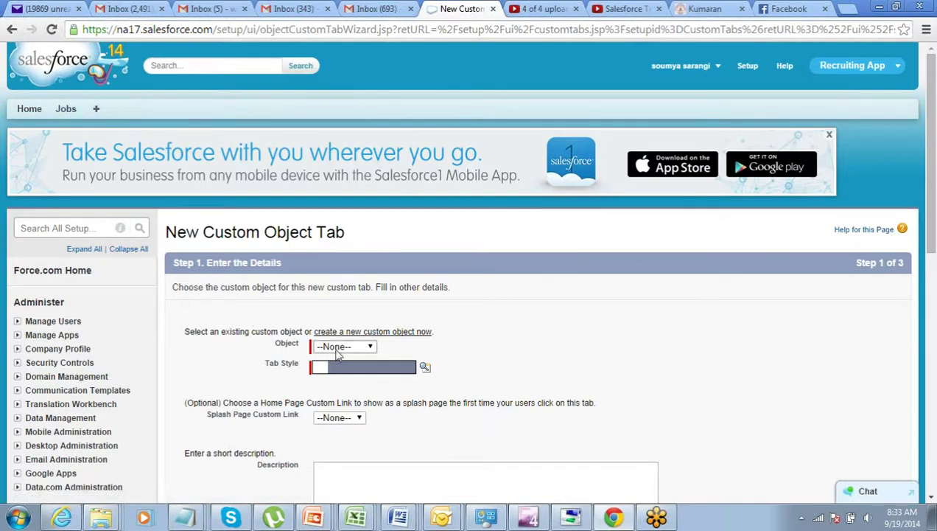
{"action": "left_click", "coordinate": [336, 347]}
{"action": "left_click", "coordinate": [340, 381]}
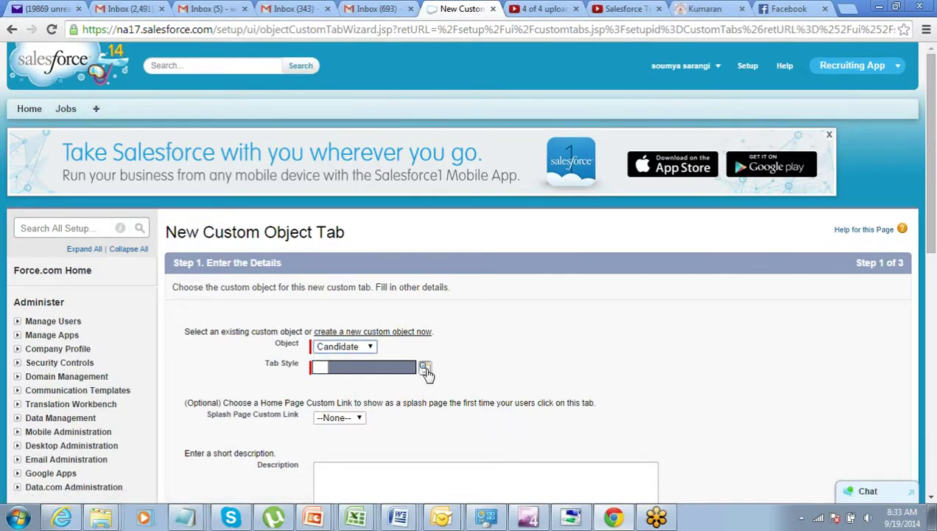
{"action": "left_click", "coordinate": [426, 369]}
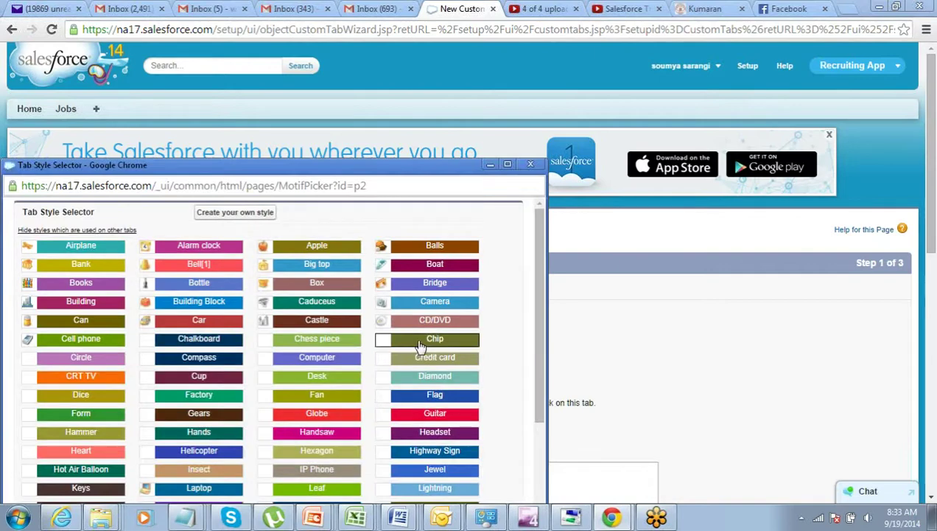
{"action": "left_click", "coordinate": [420, 341]}
{"action": "scroll", "coordinate": [825, 365], "scroll_direction": "down", "scroll_amount": 3}
- Accept default profiles and apps, save the Candidate tab, and open Jobs home
{"action": "left_click", "coordinate": [860, 348]}
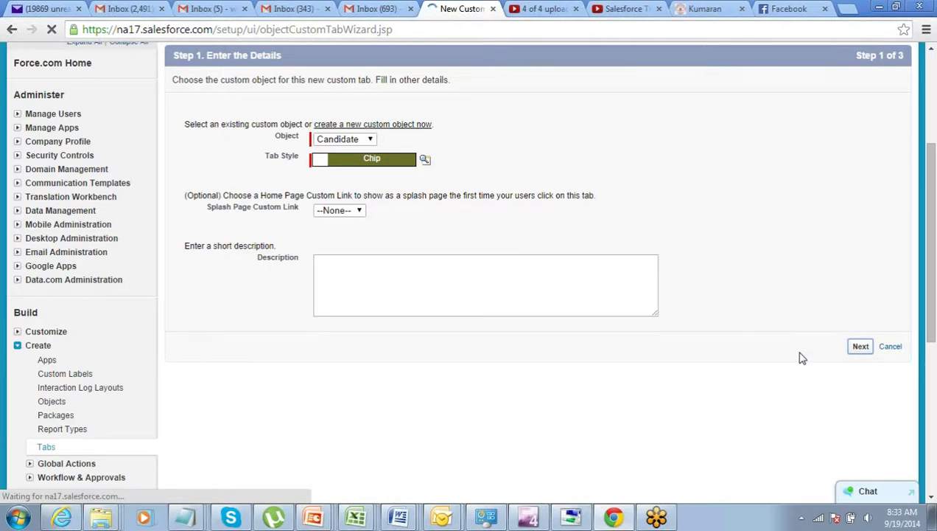
{"action": "scroll", "coordinate": [800, 357], "scroll_direction": "down", "scroll_amount": 10}
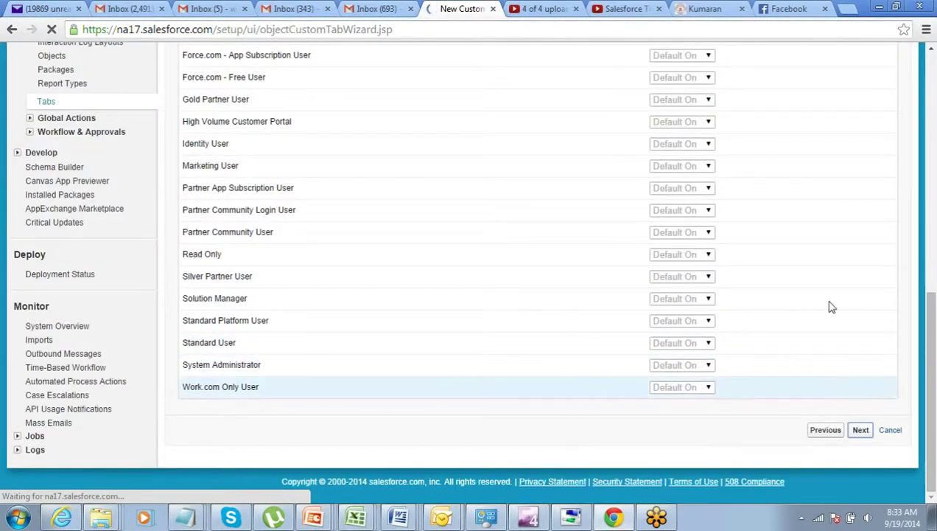
{"action": "scroll", "coordinate": [626, 261], "scroll_direction": "down", "scroll_amount": 3}
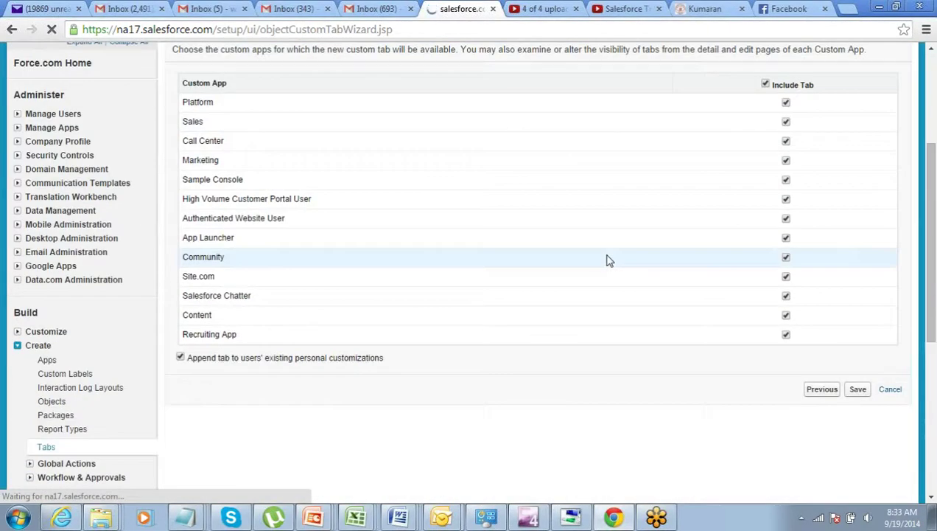
{"action": "left_click", "coordinate": [858, 391]}
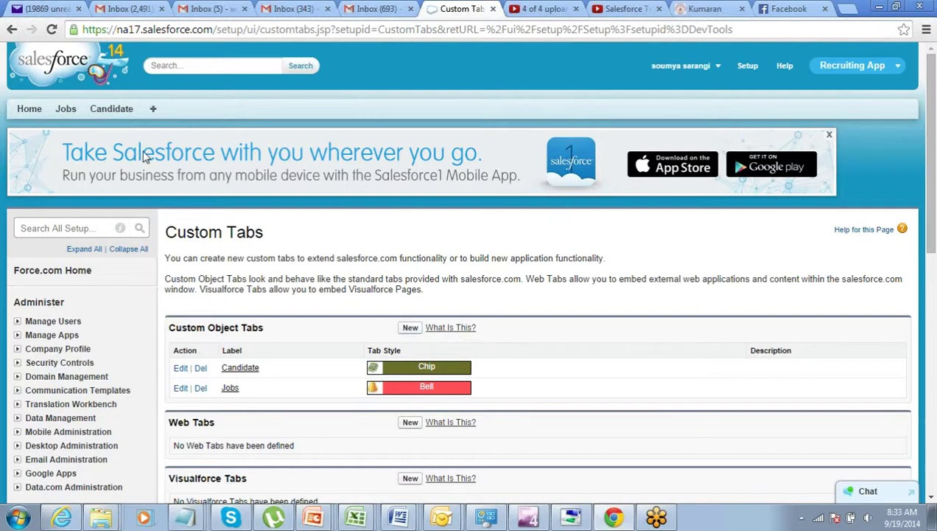
{"action": "left_click", "coordinate": [66, 115]}
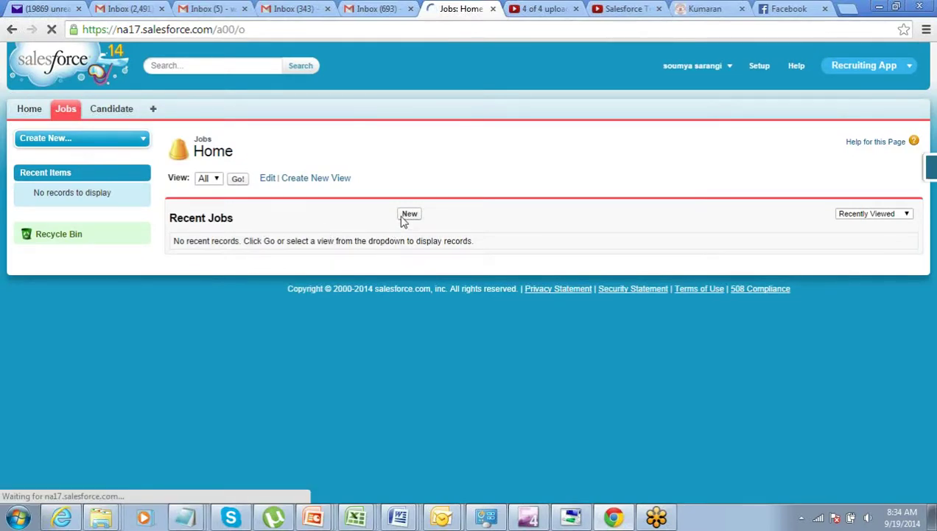
- Create a Java Developer job record with posting date 9/10/2014
{"action": "left_click", "coordinate": [404, 219]}
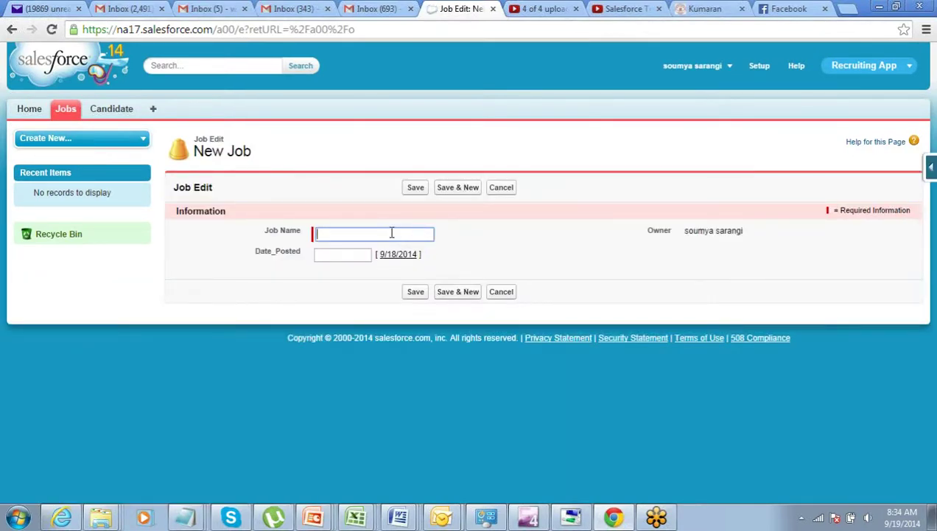
{"action": "type", "text": "Java Develope"}
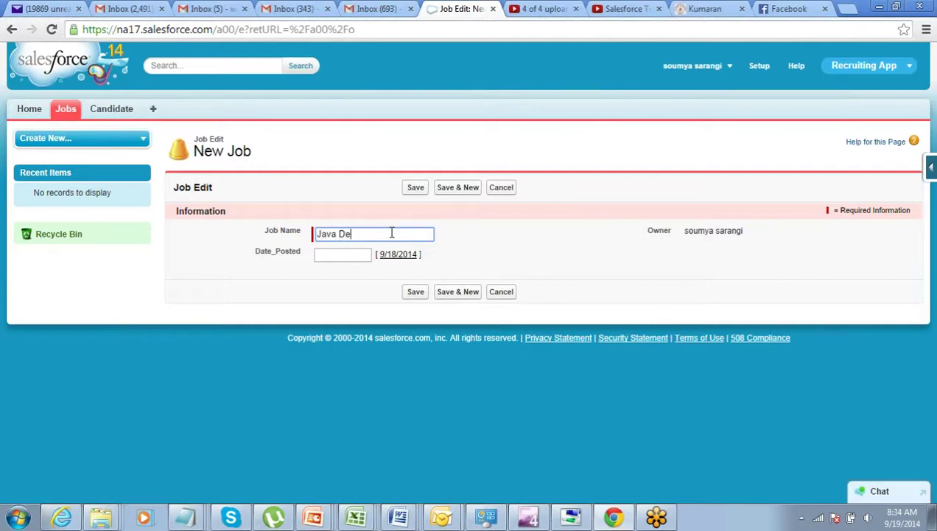
{"action": "left_click", "coordinate": [361, 255]}
{"action": "left_click", "coordinate": [391, 317]}
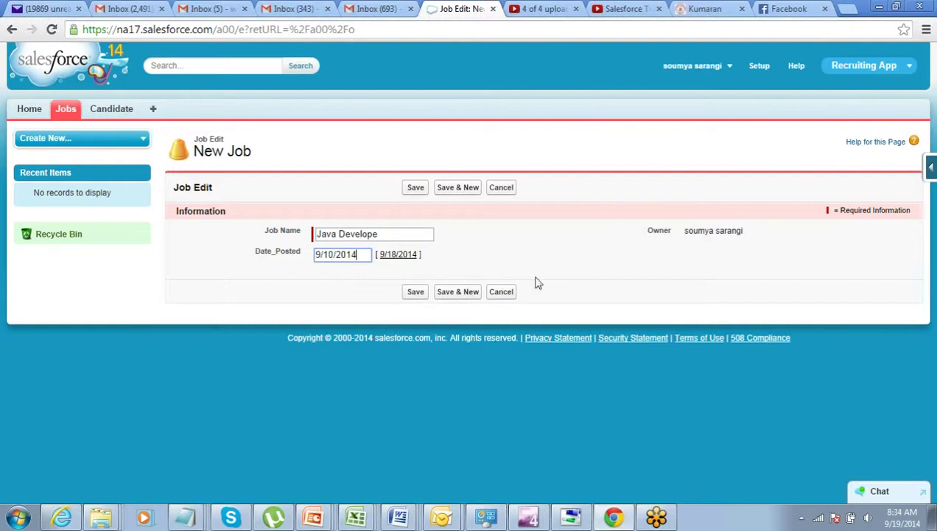
{"action": "left_click", "coordinate": [438, 294]}
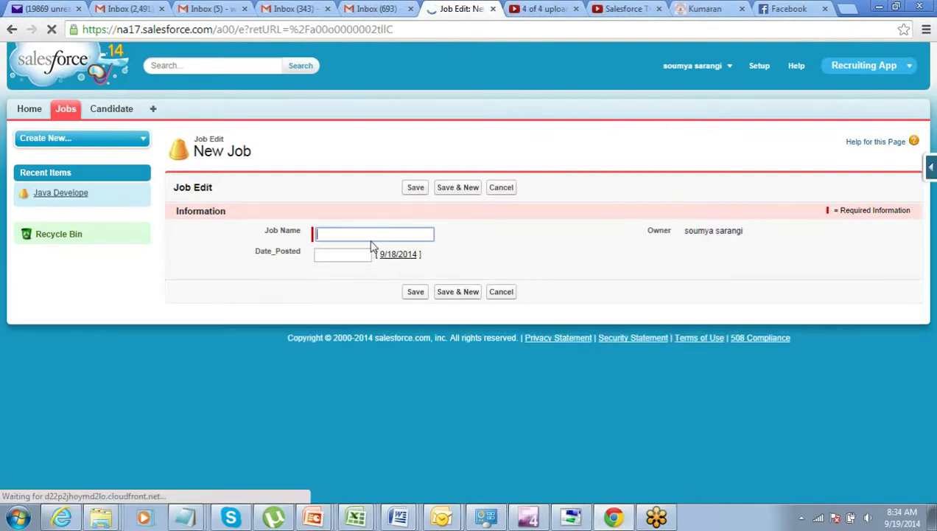
- Add a Salesforce Developer job record posted 9/25/2014
{"action": "type", "text": "Salesforce Developer"}
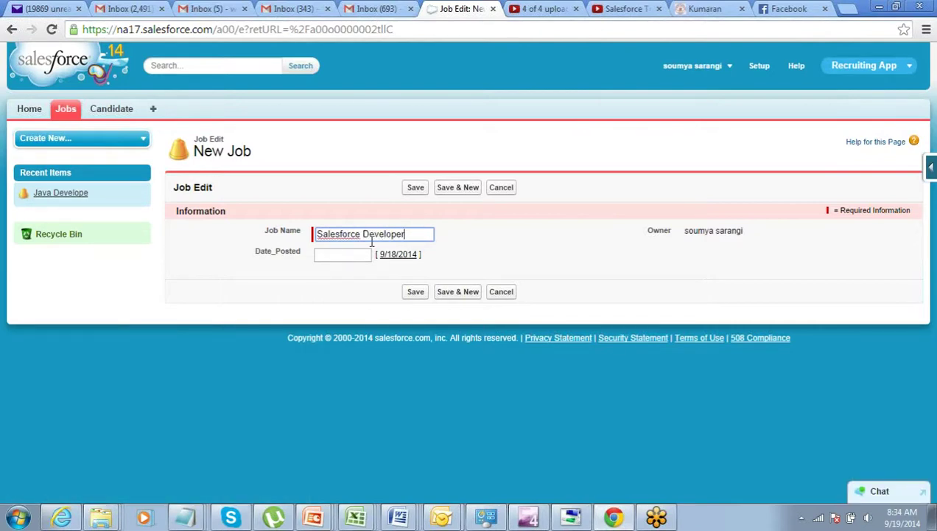
{"action": "left_click", "coordinate": [346, 254]}
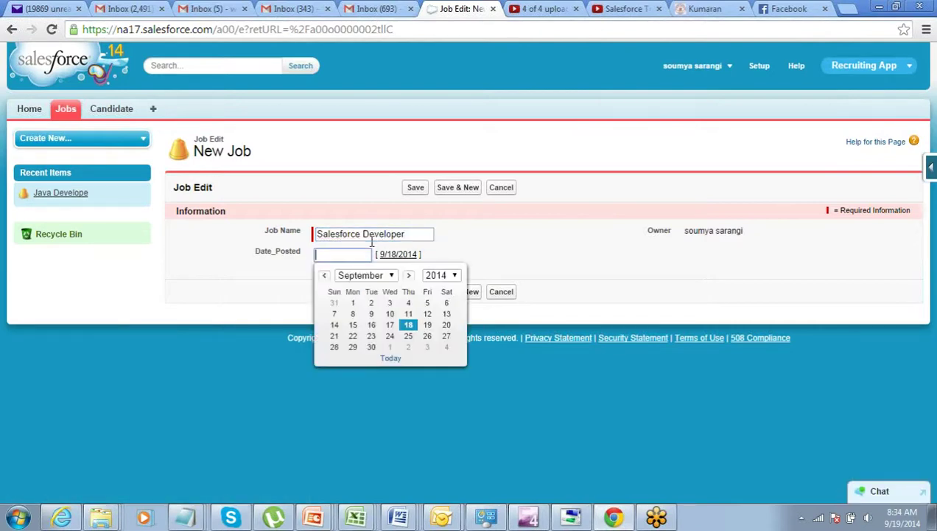
{"action": "left_click", "coordinate": [409, 338]}
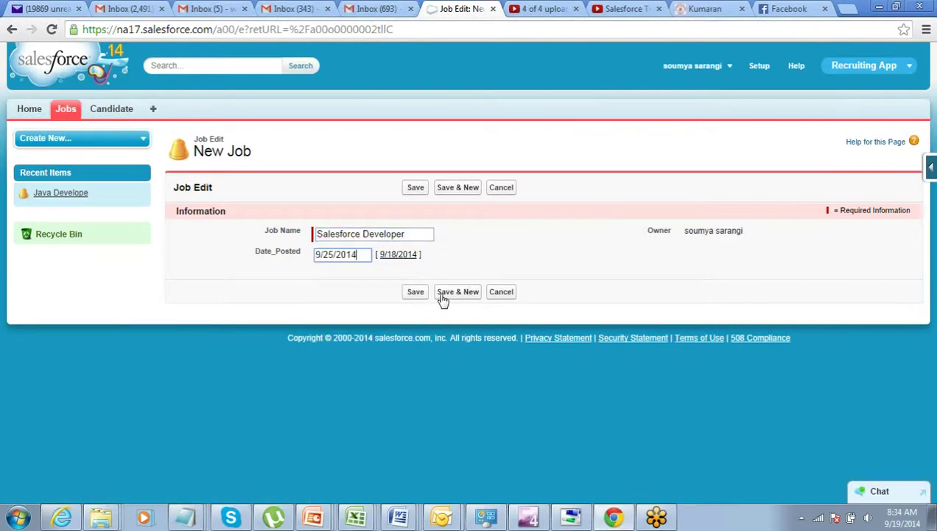
{"action": "left_click", "coordinate": [448, 295]}
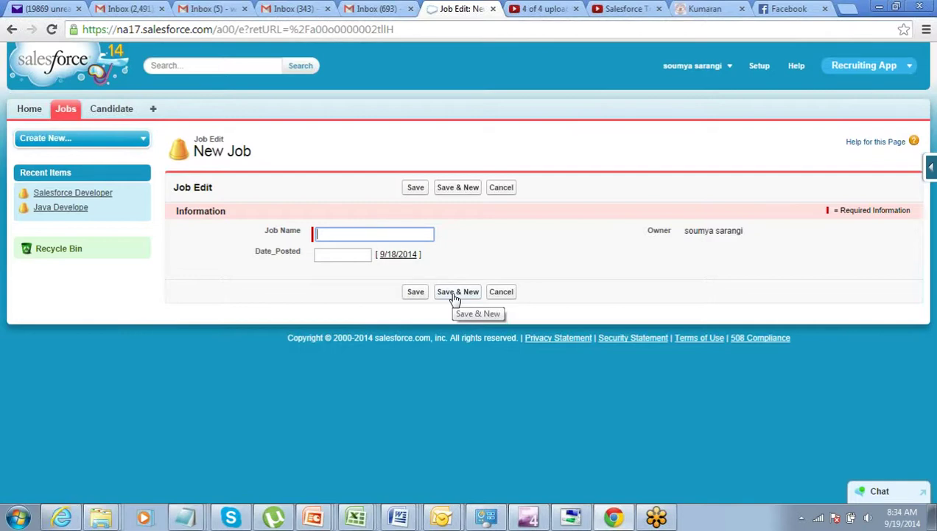
- Add a Dot Net Developer job record posted 9/22/2014 and save it
{"action": "left_click", "coordinate": [454, 294]}
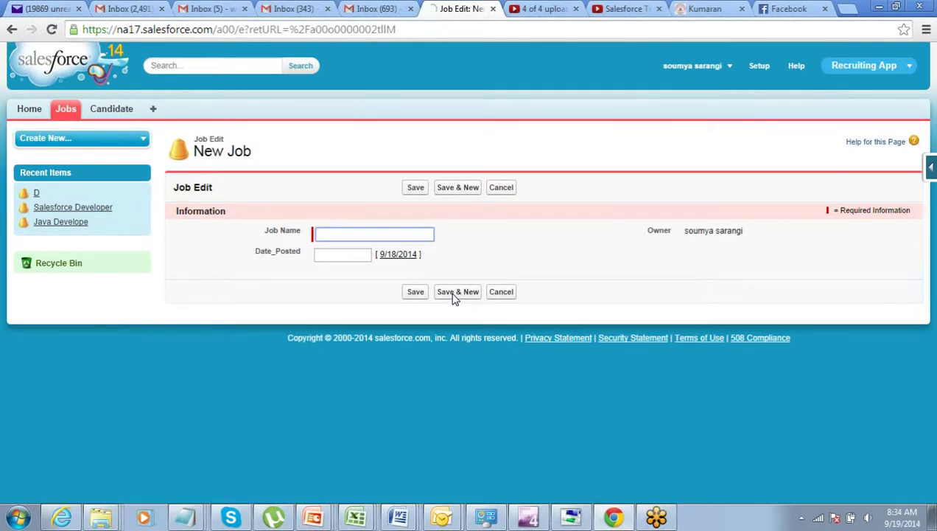
{"action": "type", "text": "D"}
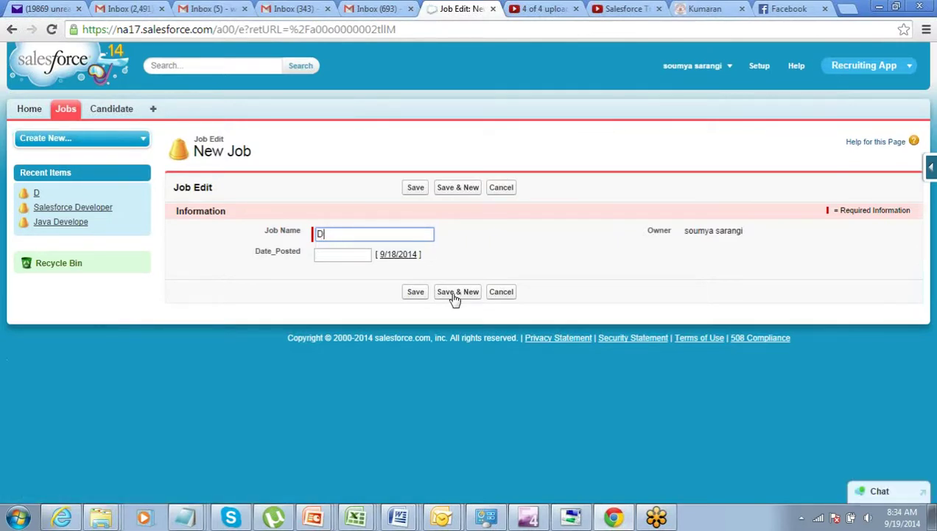
{"action": "type", "text": "Otot Net Developer"}
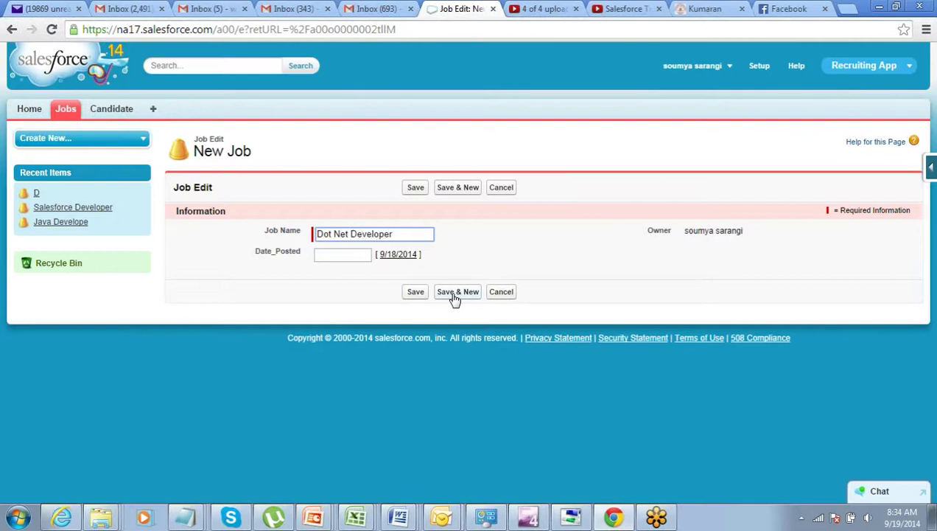
{"action": "key", "text": "Tab"}
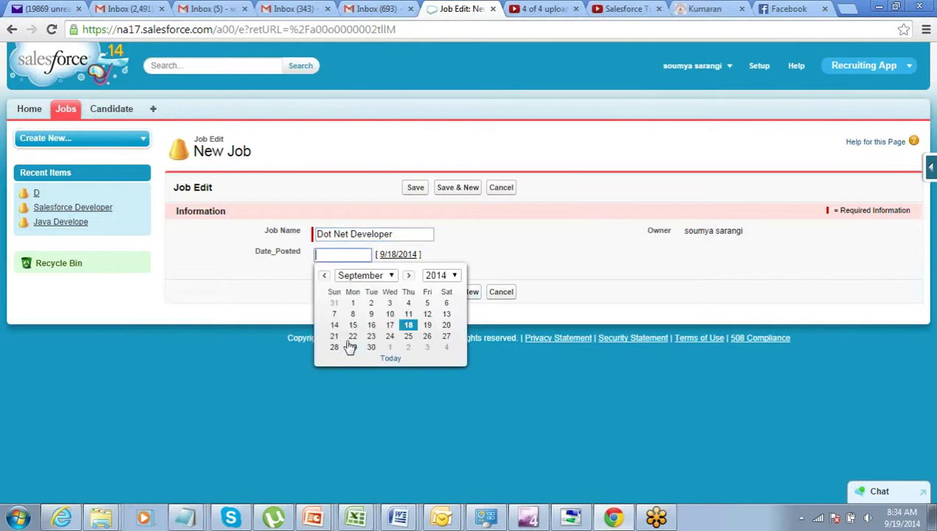
{"action": "left_click", "coordinate": [347, 335]}
{"action": "left_click", "coordinate": [416, 294]}
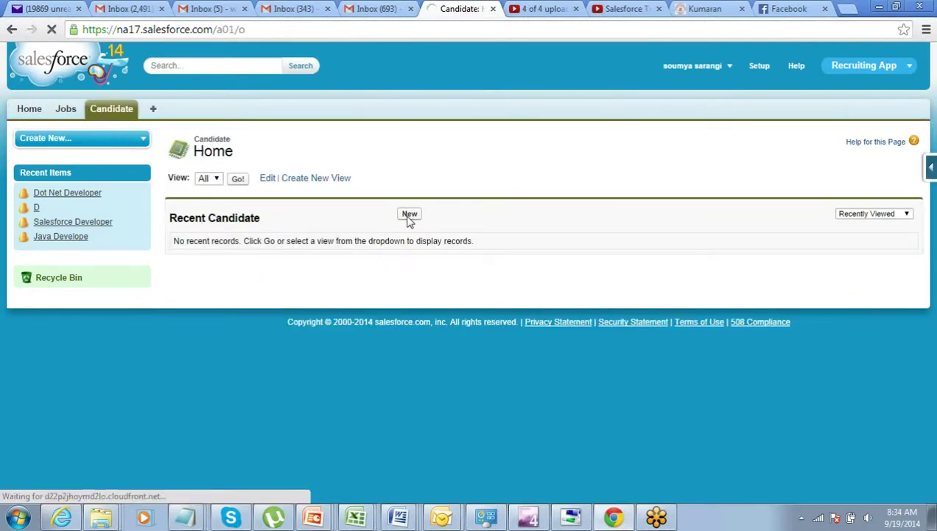
- Create two new candidate records, entering each candidate's name, and save the second
{"action": "left_click", "coordinate": [410, 216]}
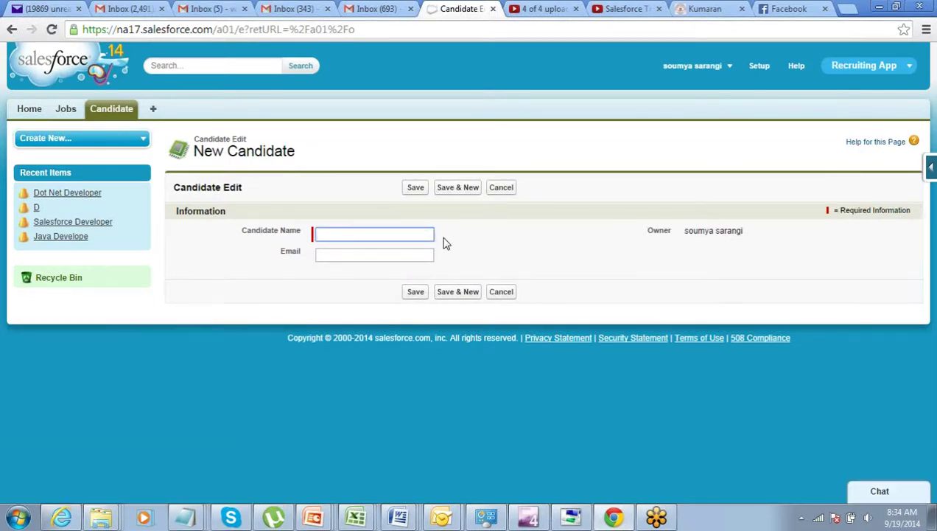
{"action": "left_click", "coordinate": [466, 189]}
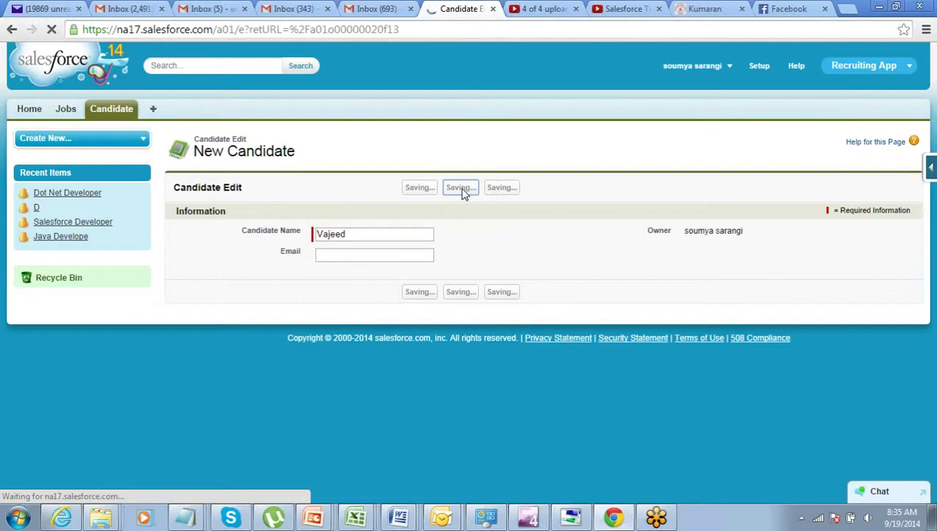
{"action": "type", "text": "S"}
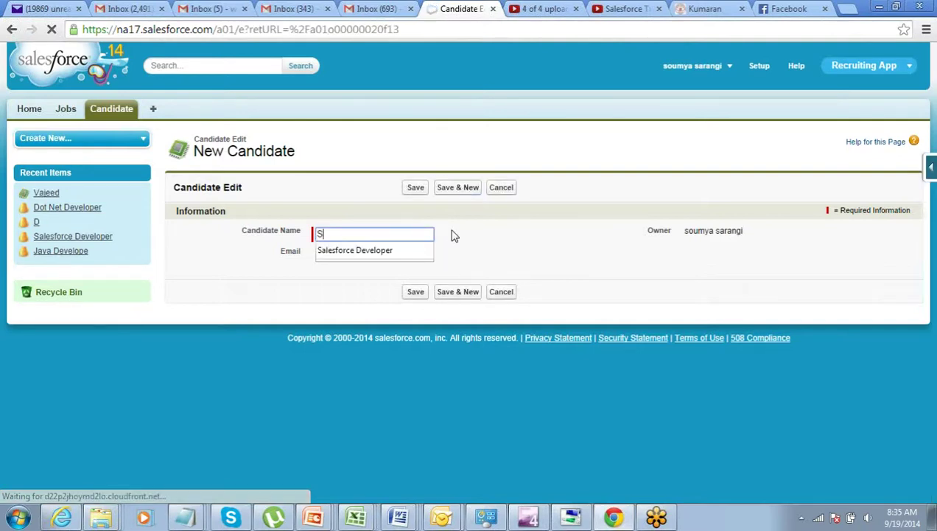
{"action": "type", "text": "hobhit"}
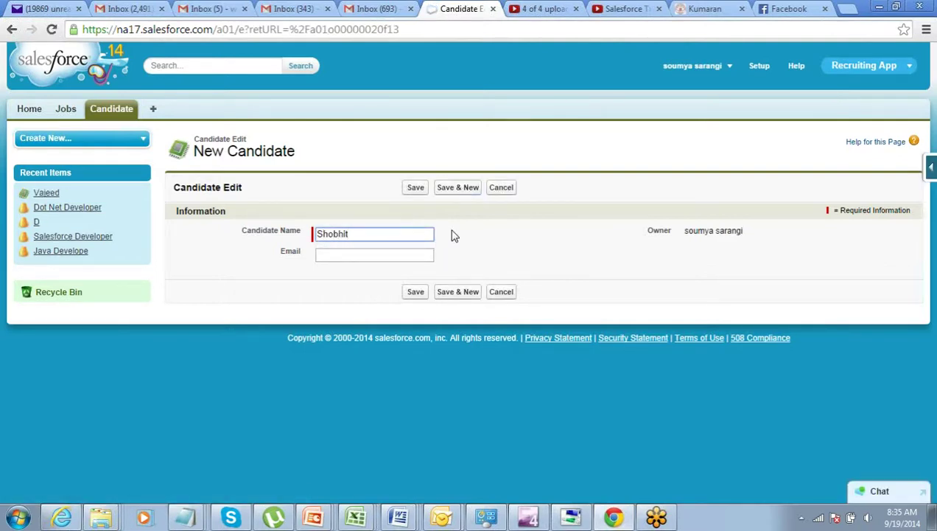
{"action": "left_click", "coordinate": [417, 188]}
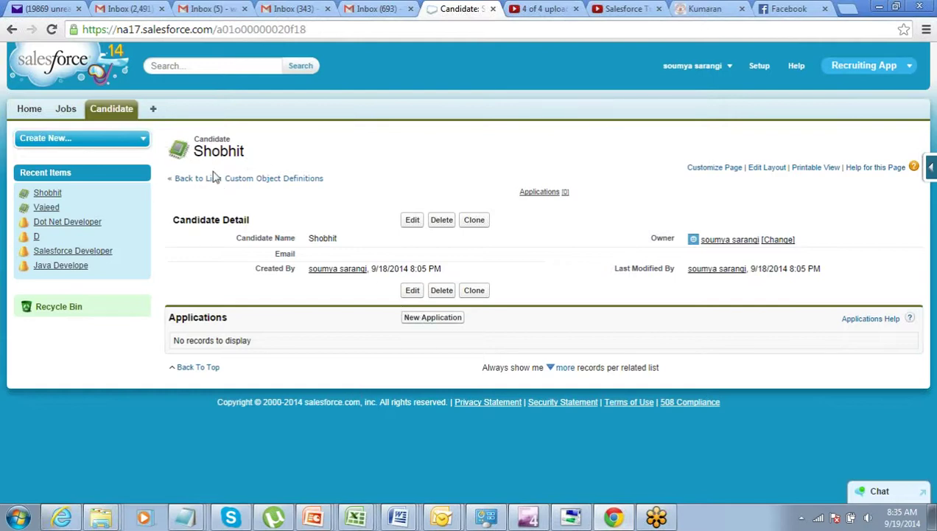
- Add an application for this candidate linked to Salesforce Developer, dated 9/11/2014
{"action": "left_click_drag", "start_coordinate": [195, 151], "coordinate": [245, 152]}
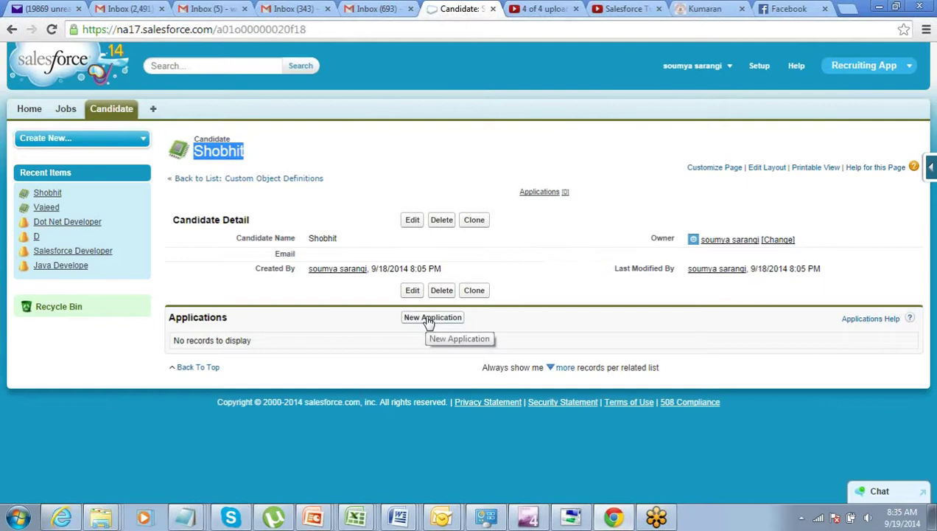
{"action": "left_click", "coordinate": [429, 321]}
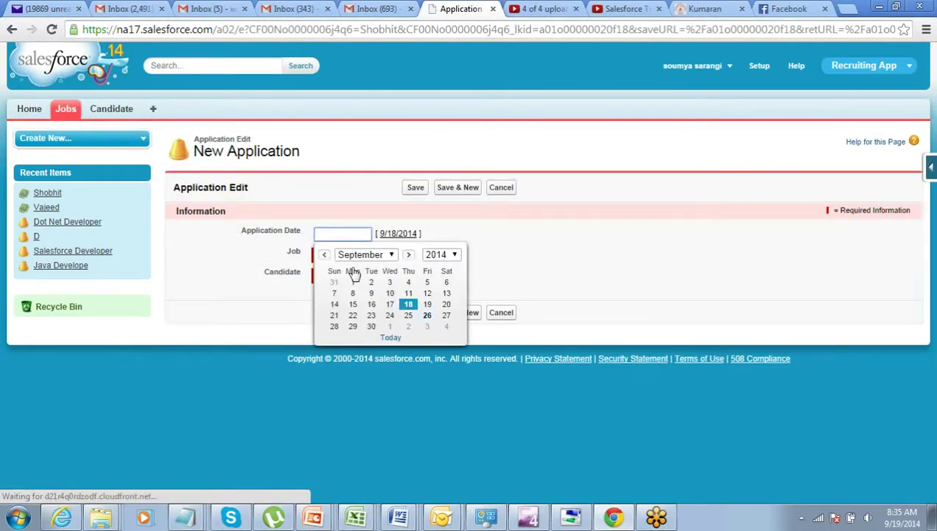
{"action": "left_click", "coordinate": [409, 292]}
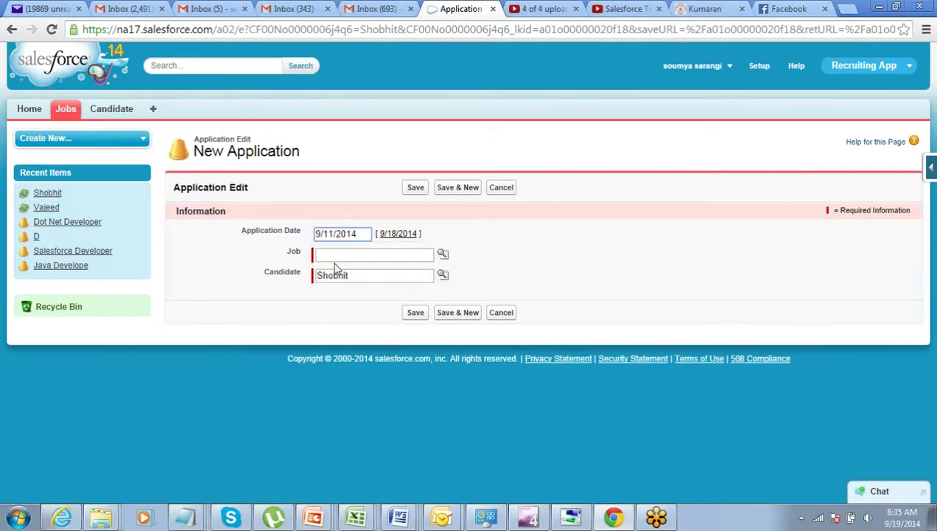
{"action": "left_click_drag", "start_coordinate": [266, 277], "coordinate": [304, 274]}
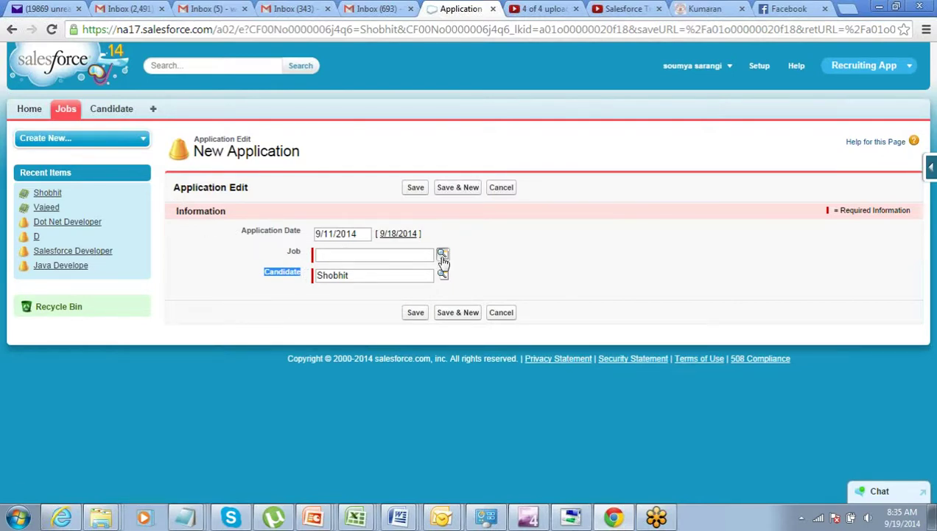
{"action": "left_click", "coordinate": [442, 254]}
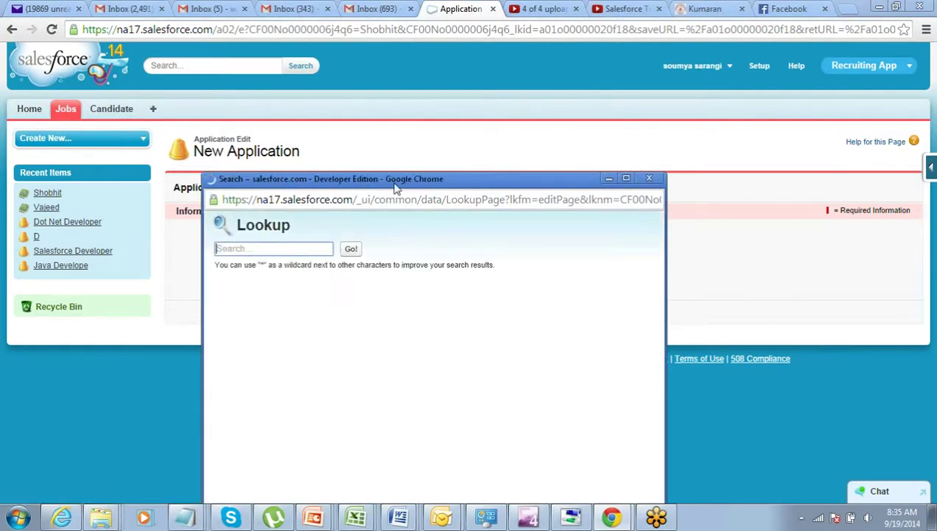
{"action": "left_click", "coordinate": [280, 337]}
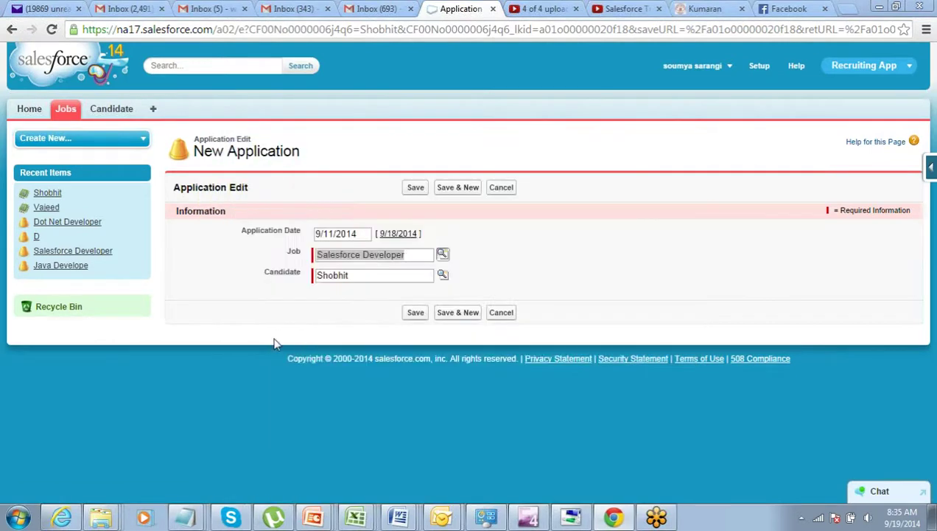
{"action": "left_click", "coordinate": [324, 323]}
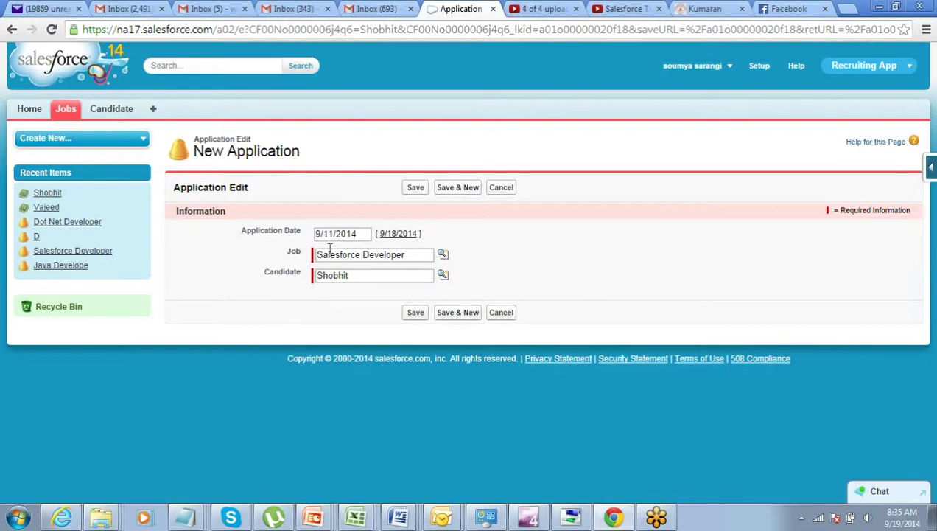
{"action": "left_click_drag", "start_coordinate": [281, 273], "coordinate": [297, 273]}
{"action": "double_click", "coordinate": [293, 254]}
{"action": "left_click", "coordinate": [450, 190]}
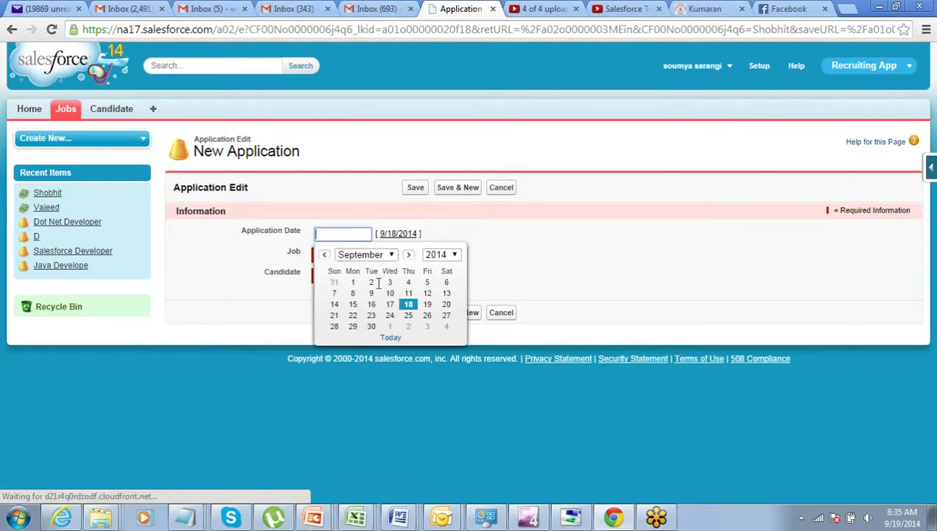
- Add a second application linked to the Java Develope job, dated 9/17/2014, and save
{"action": "left_click", "coordinate": [389, 303]}
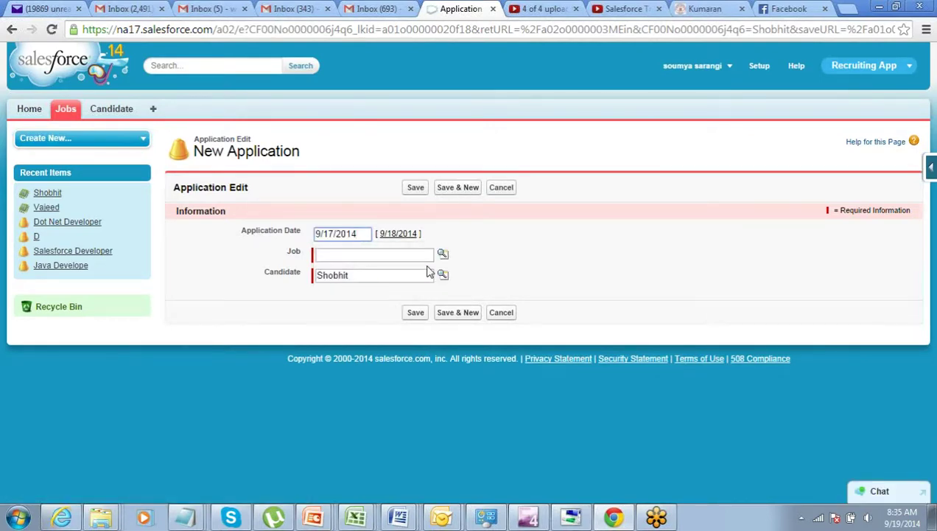
{"action": "left_click", "coordinate": [442, 254]}
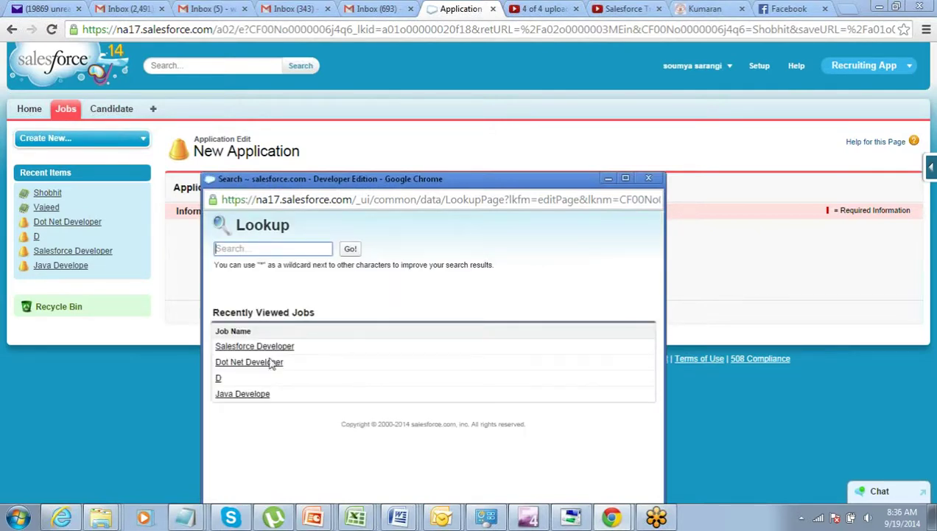
{"action": "left_click", "coordinate": [253, 395]}
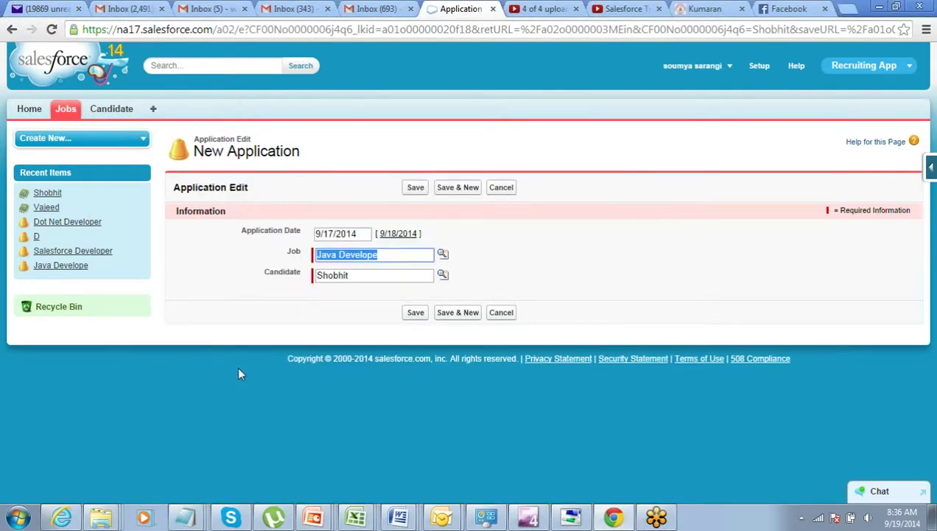
{"action": "left_click", "coordinate": [417, 313]}
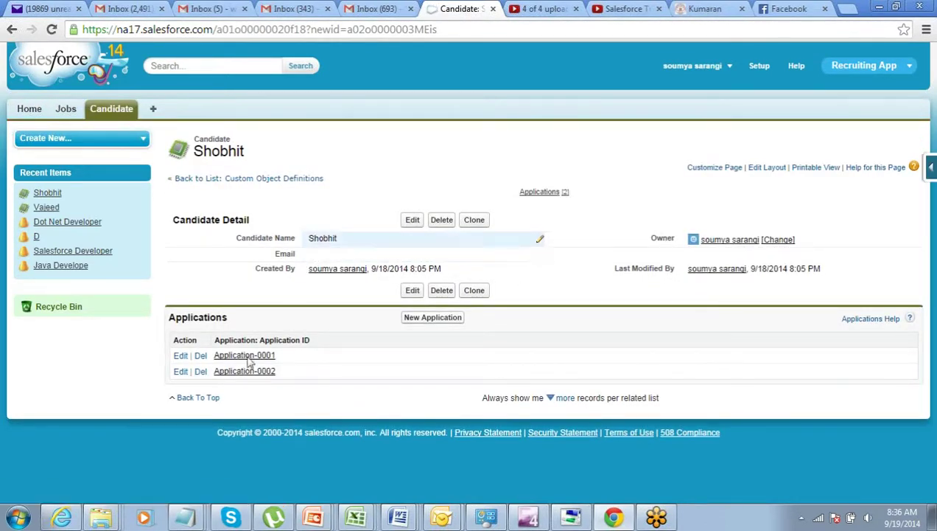
- On the Dot Net Developer job, add an application for the first candidate dated 9/16/2014
{"action": "left_click", "coordinate": [66, 110]}
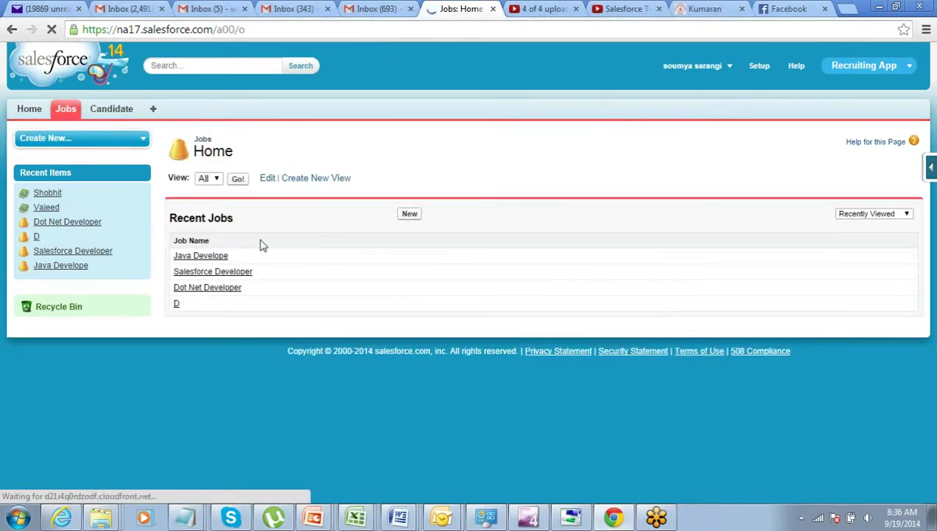
{"action": "left_click", "coordinate": [214, 288]}
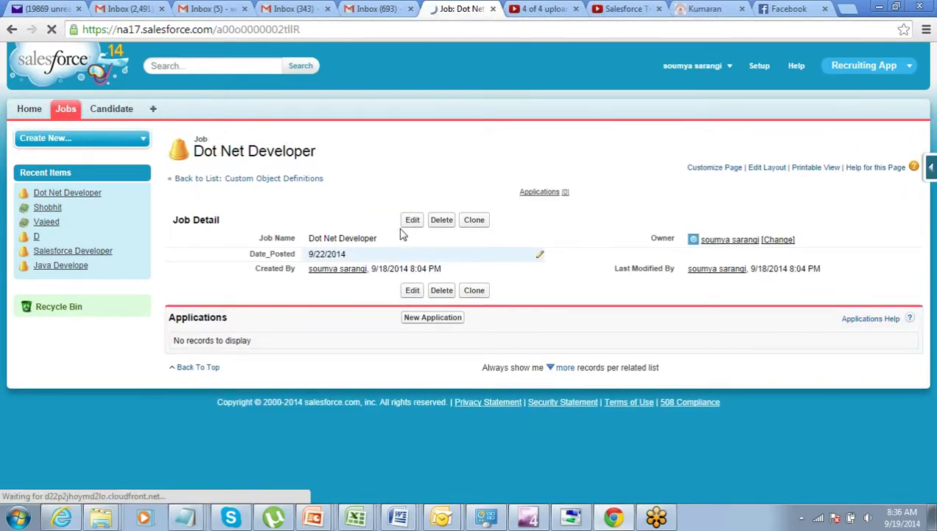
{"action": "left_click", "coordinate": [433, 319]}
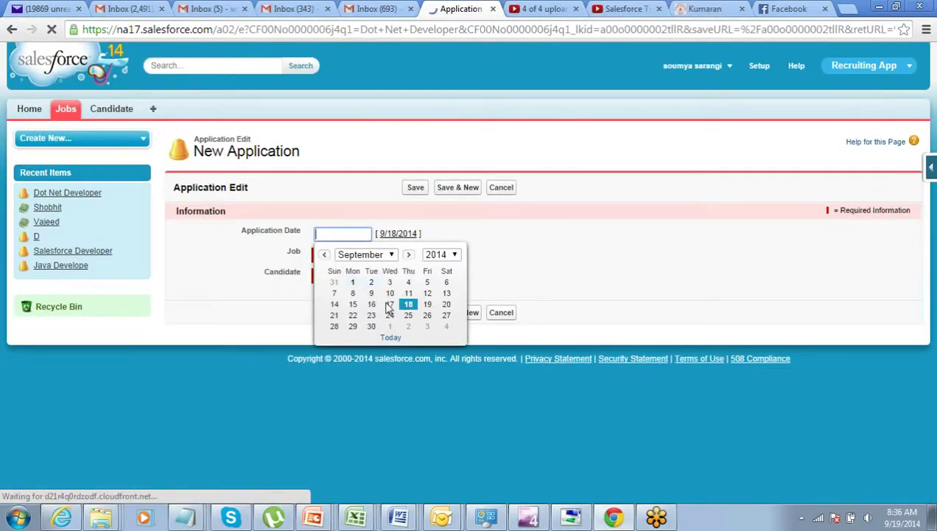
{"action": "left_click", "coordinate": [372, 305]}
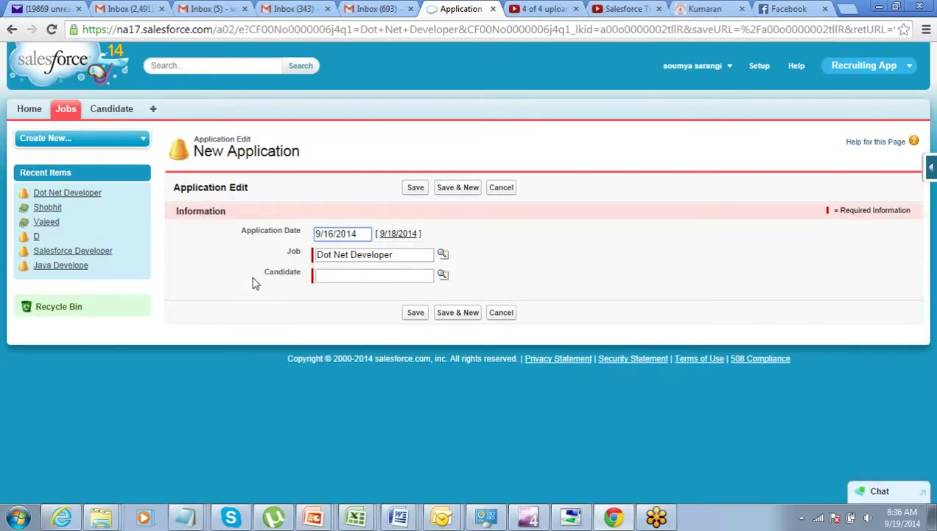
{"action": "left_click_drag", "start_coordinate": [259, 279], "coordinate": [300, 277]}
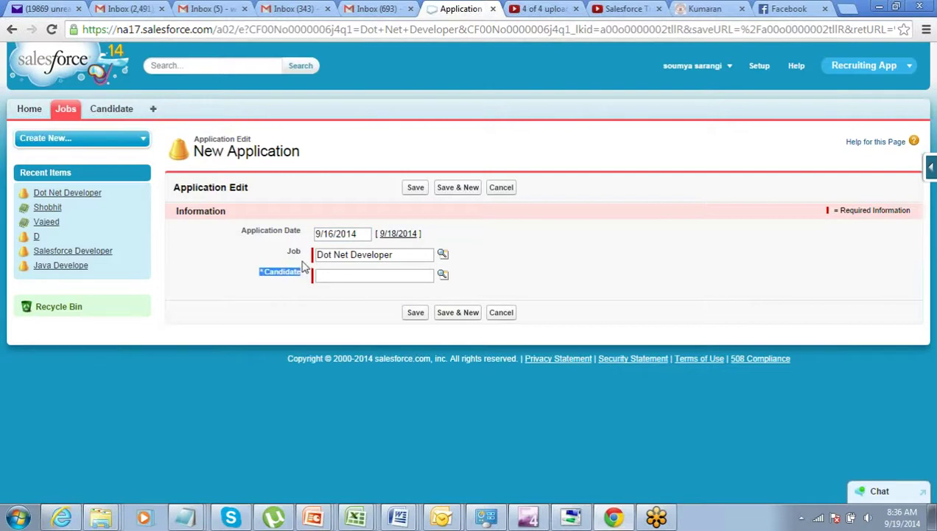
{"action": "left_click", "coordinate": [443, 275]}
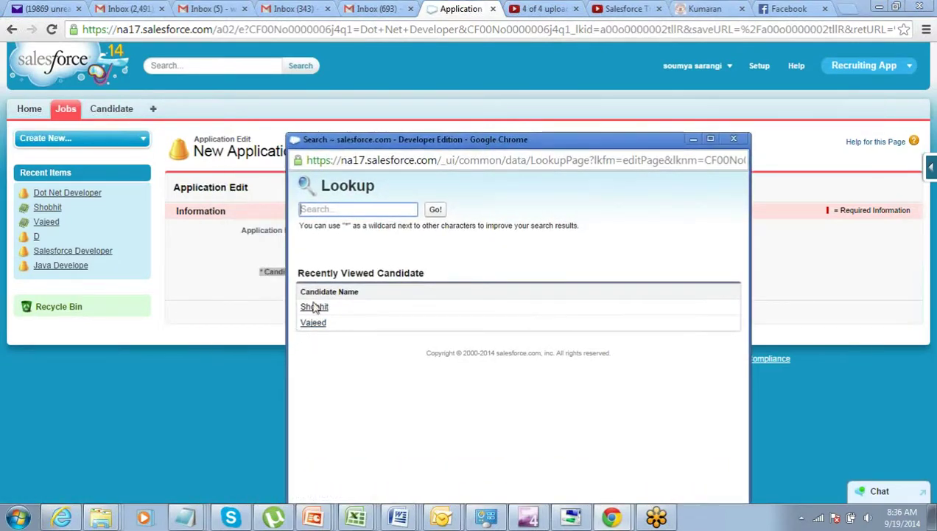
{"action": "left_click", "coordinate": [315, 308]}
{"action": "left_click", "coordinate": [354, 313]}
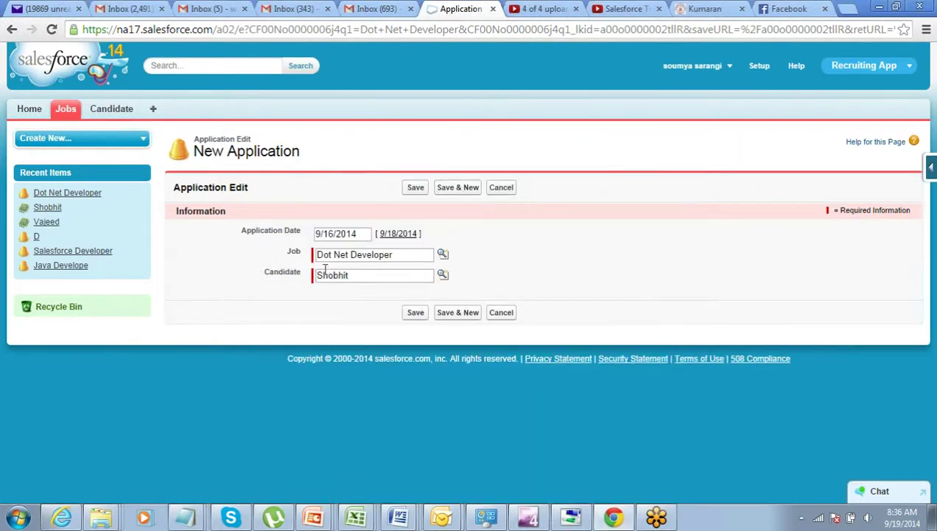
{"action": "left_click", "coordinate": [449, 312]}
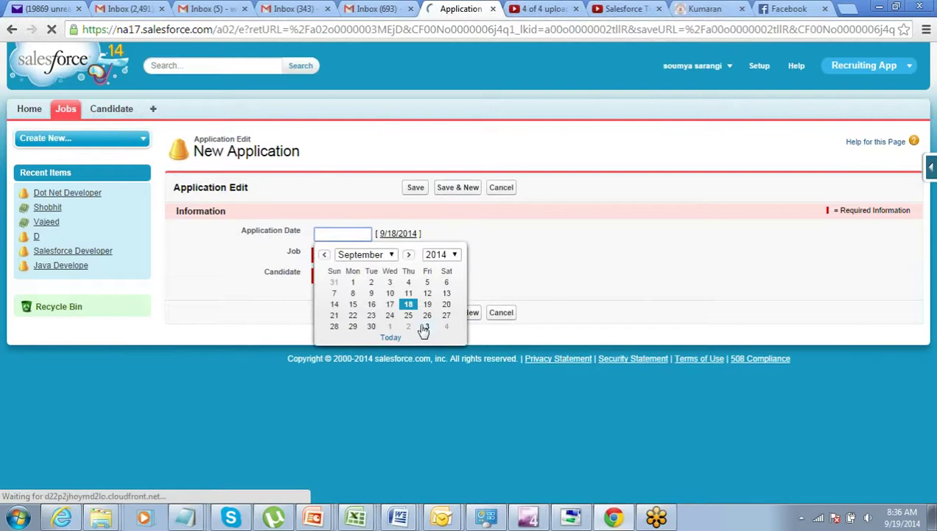
- Add a second application dated 9/18/2014 linked to the second candidate
{"action": "left_click", "coordinate": [409, 305]}
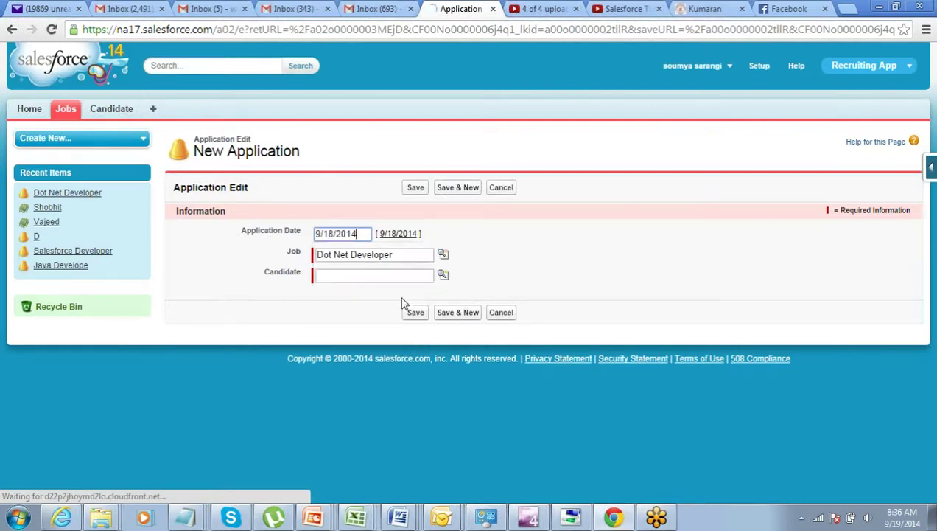
{"action": "left_click", "coordinate": [442, 277]}
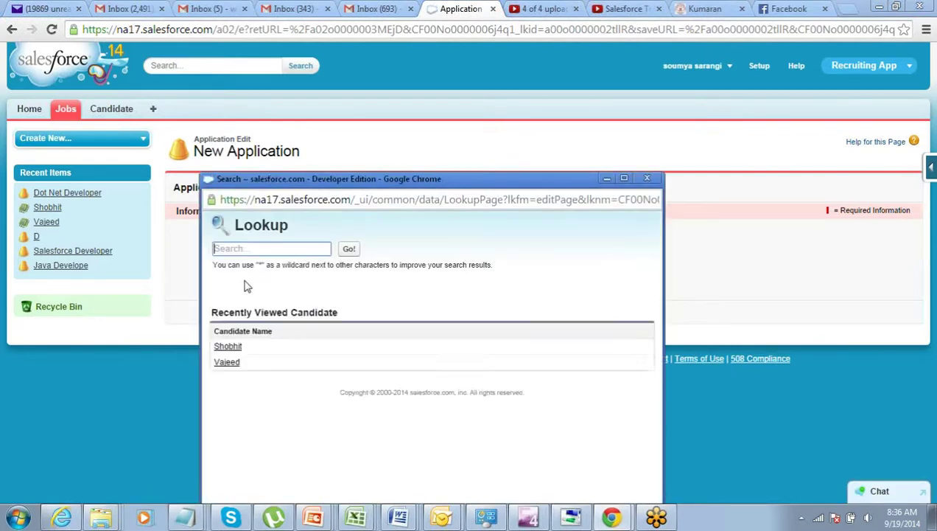
{"action": "left_click", "coordinate": [227, 362]}
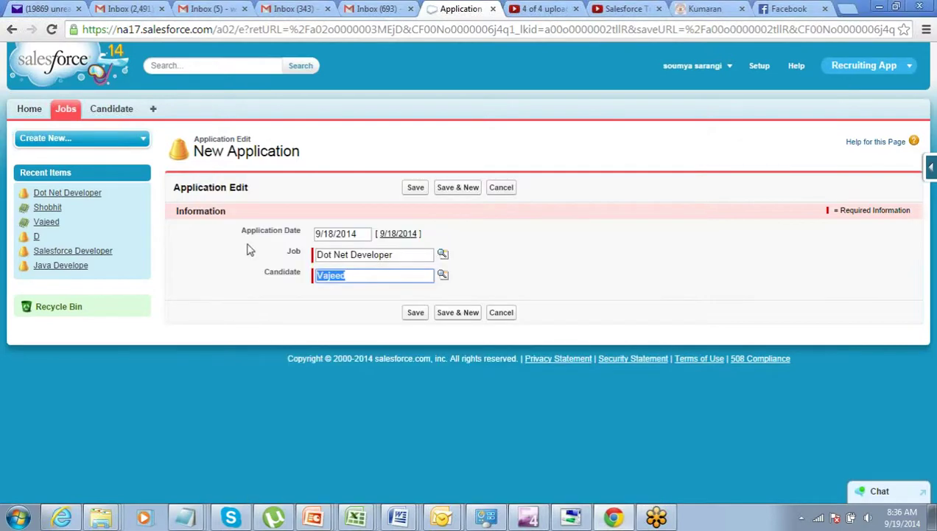
{"action": "left_click", "coordinate": [417, 293]}
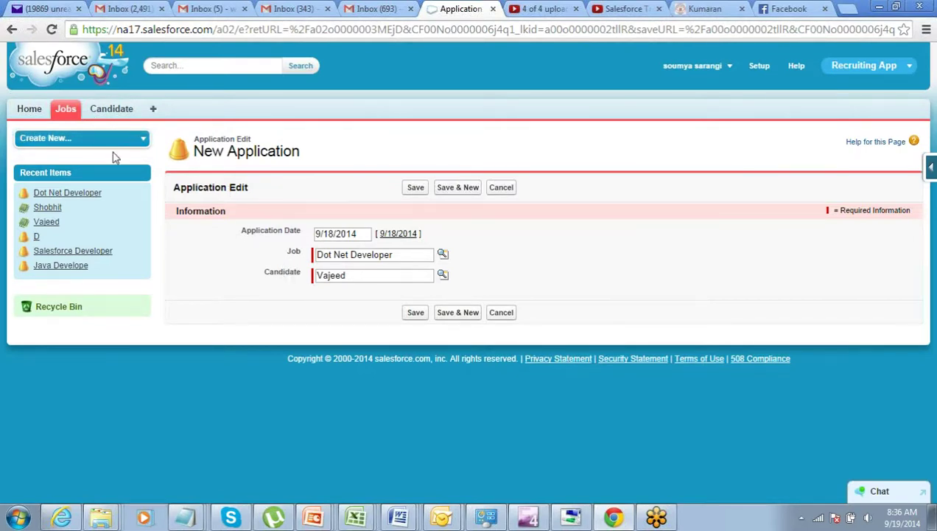
{"action": "left_click", "coordinate": [417, 312]}
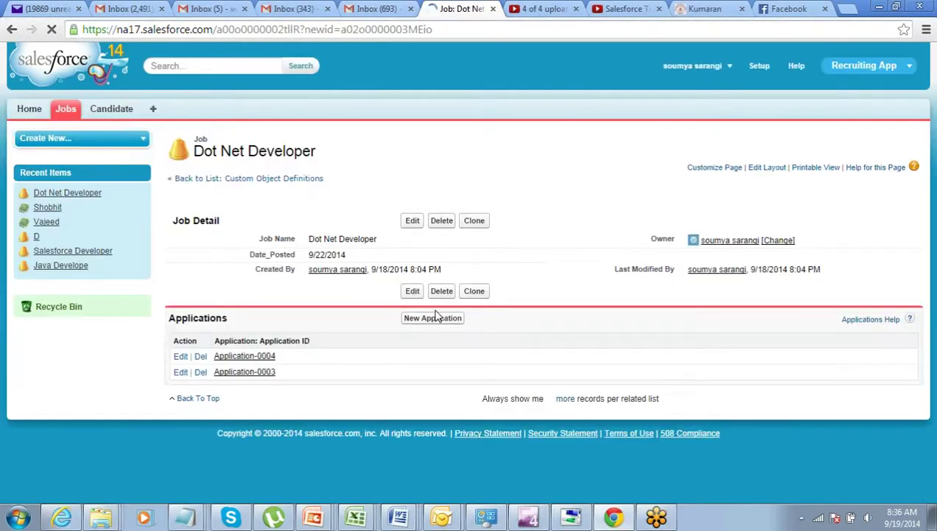